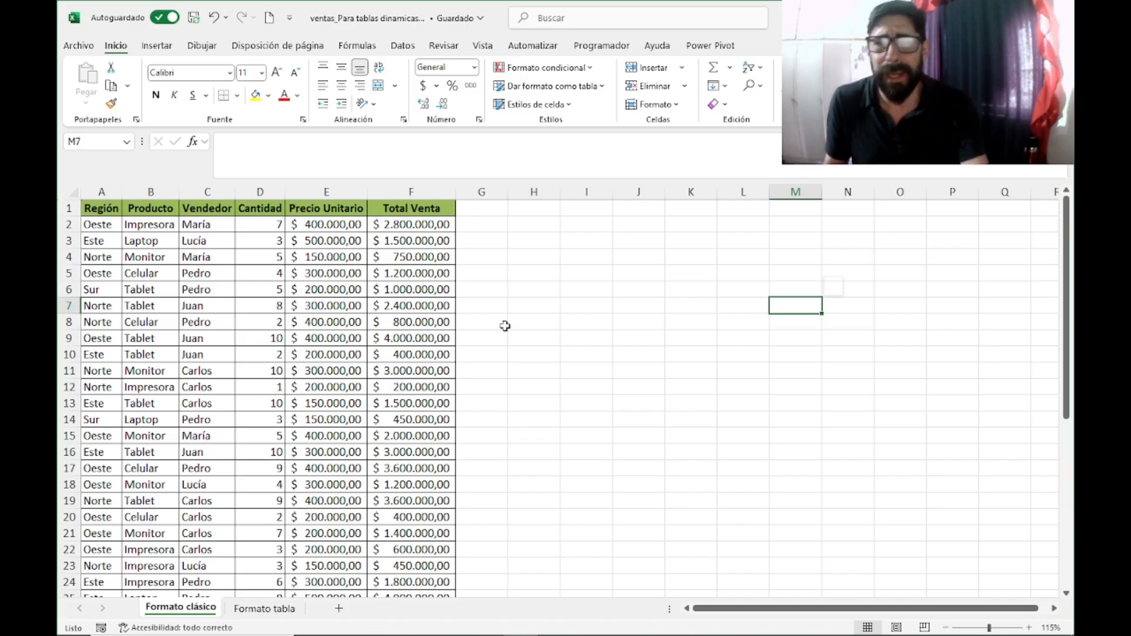
# Step: Examine the extent of the sales data on the Formato clásico sheet and compare it with the Formato tabla sheet
pyautogui.click(104, 202)
pyautogui.hotkey('ctrl', 'shift', 'Right')
pyautogui.hotkey('ctrl', 'shift', 'Down')
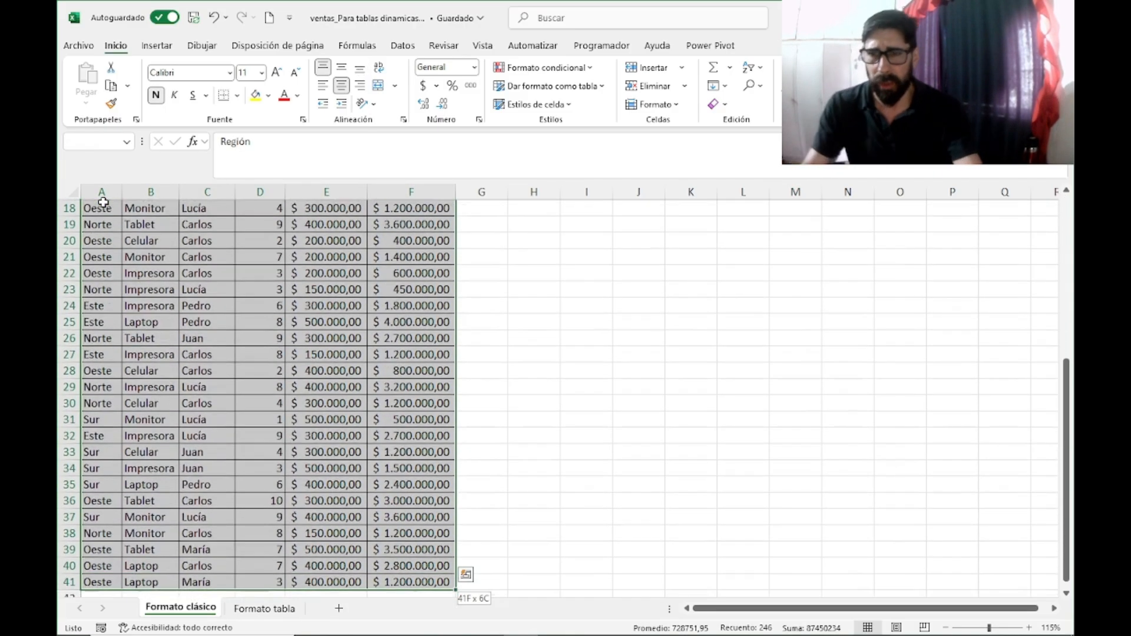
pyautogui.scroll(6, 168, 256)
pyautogui.click(856, 269)
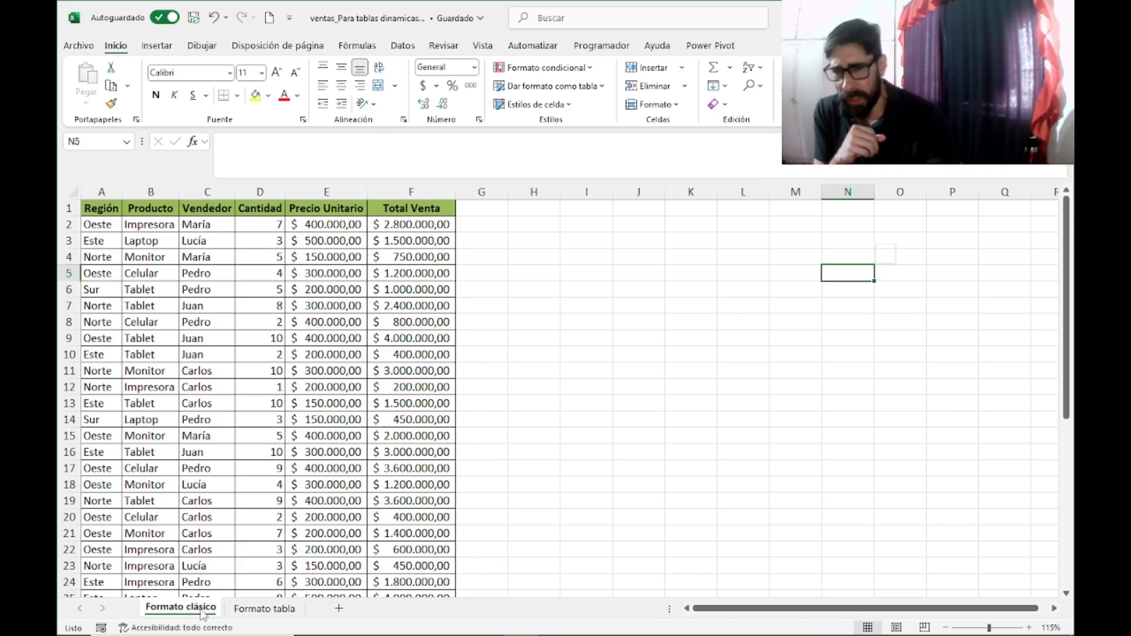
pyautogui.click(258, 608)
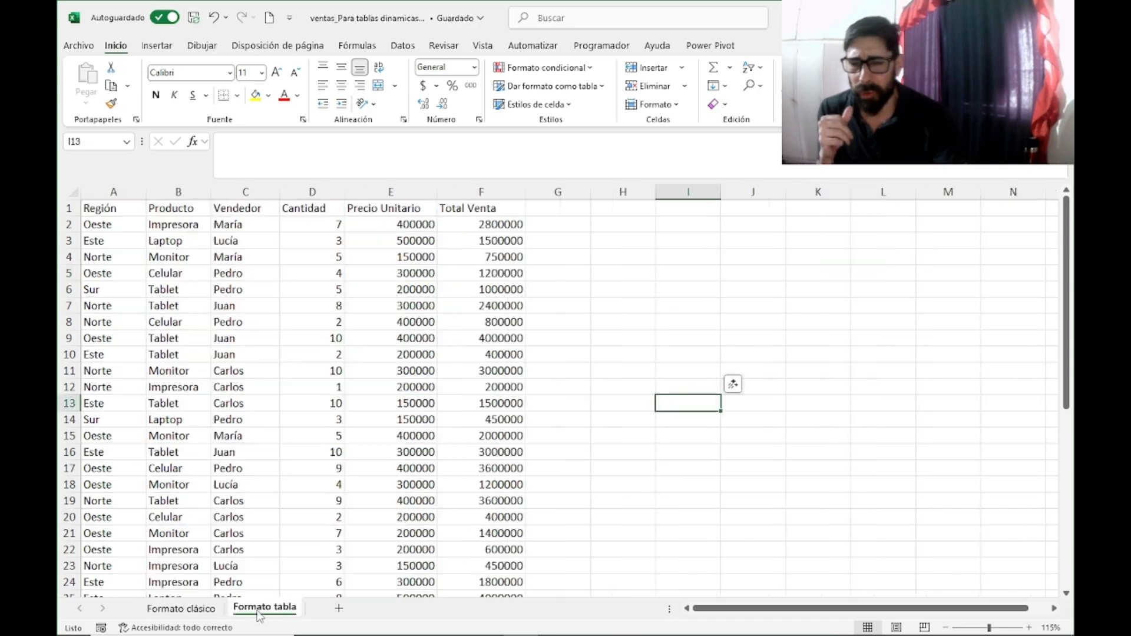
pyautogui.click(187, 610)
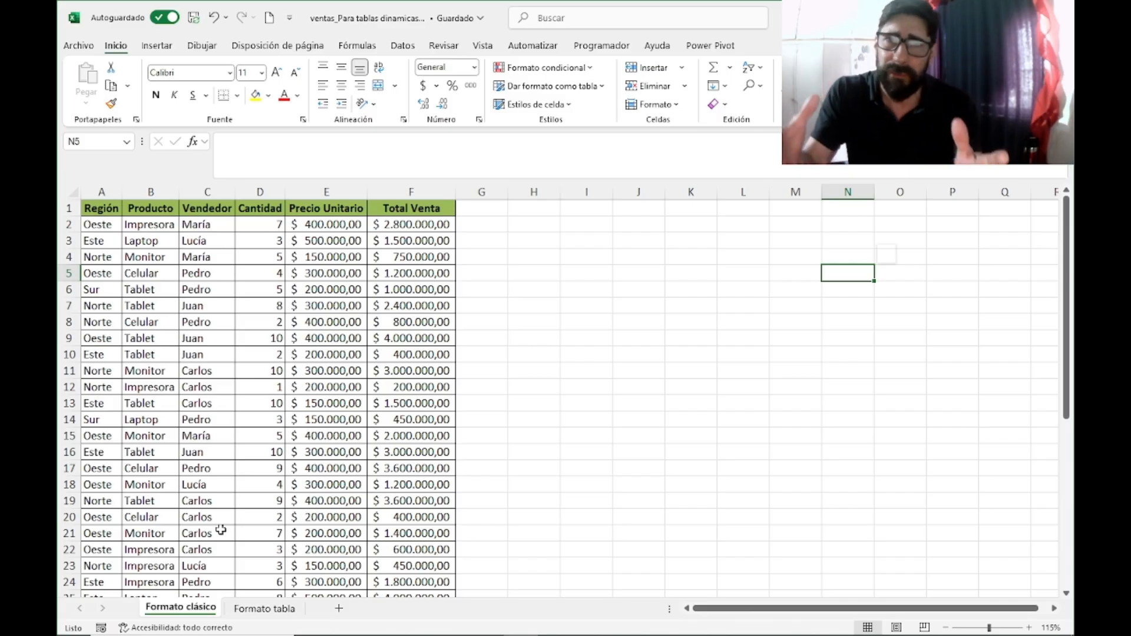
pyautogui.click(618, 337)
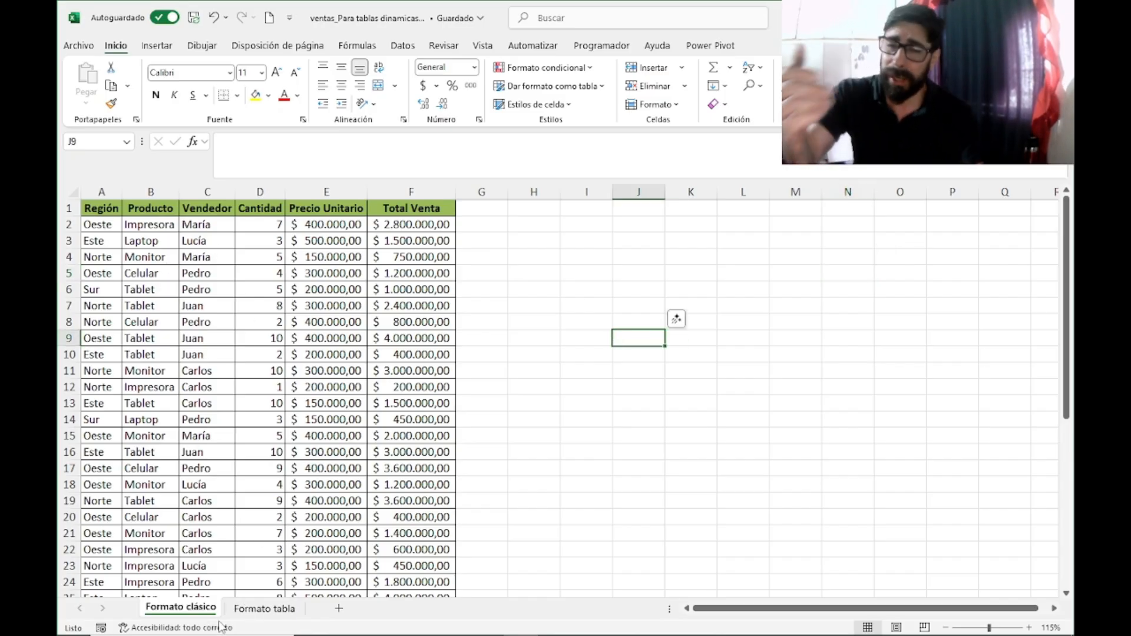
pyautogui.click(264, 607)
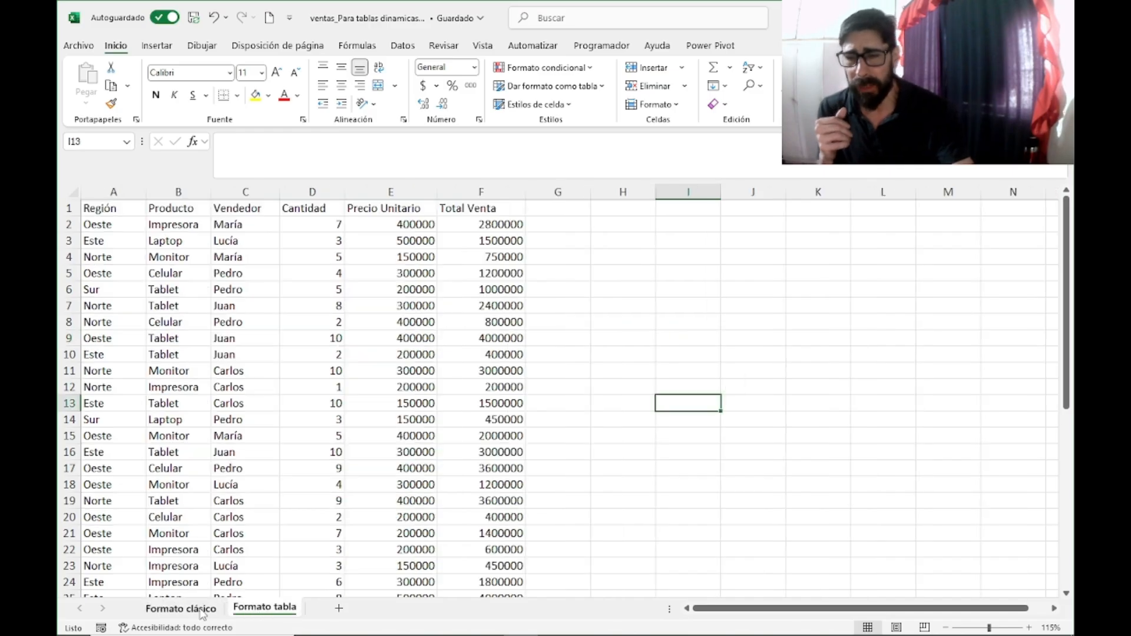
pyautogui.click(218, 608)
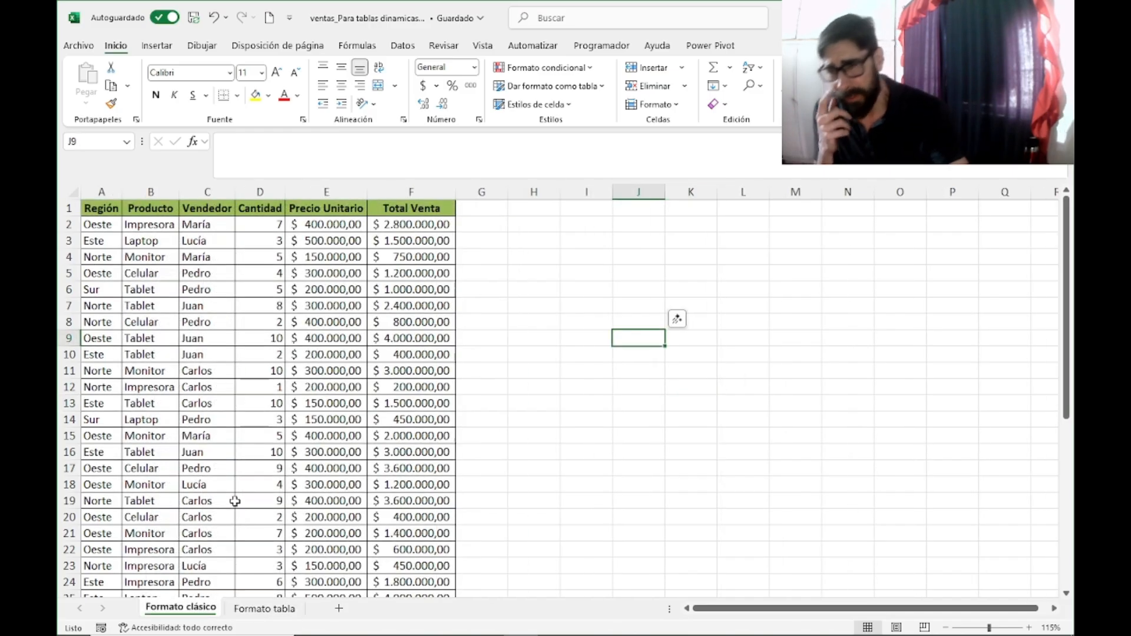
# Step: Convert the data range A1:F43 on the Formato tabla sheet into a table with headers
pyautogui.click(264, 607)
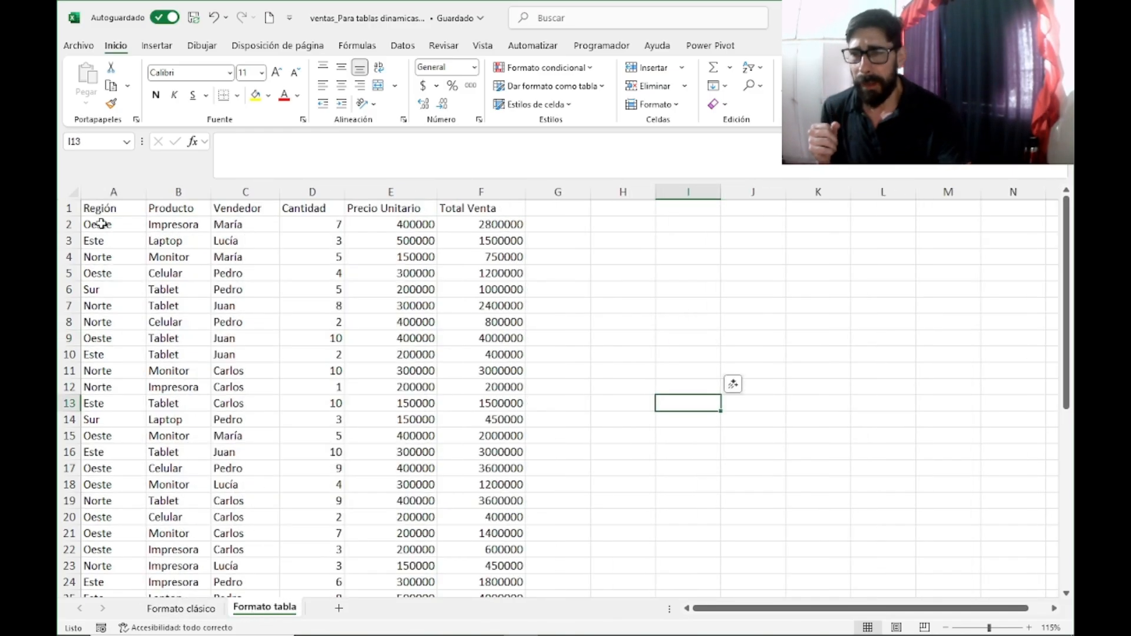
pyautogui.click(94, 208)
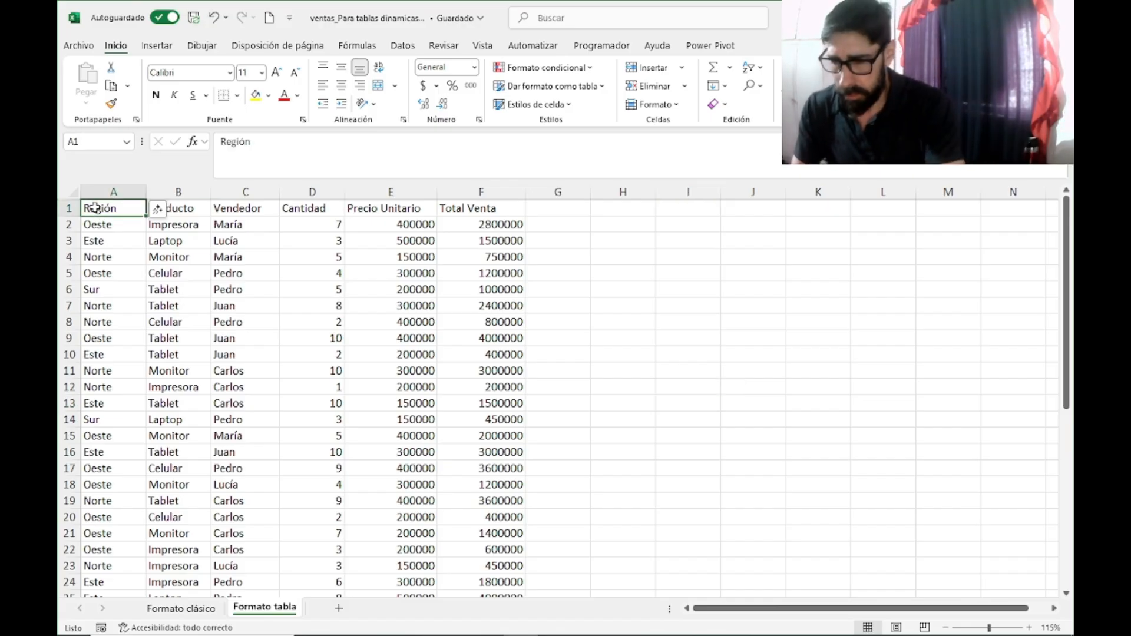
pyautogui.hotkey('ctrl', 't')
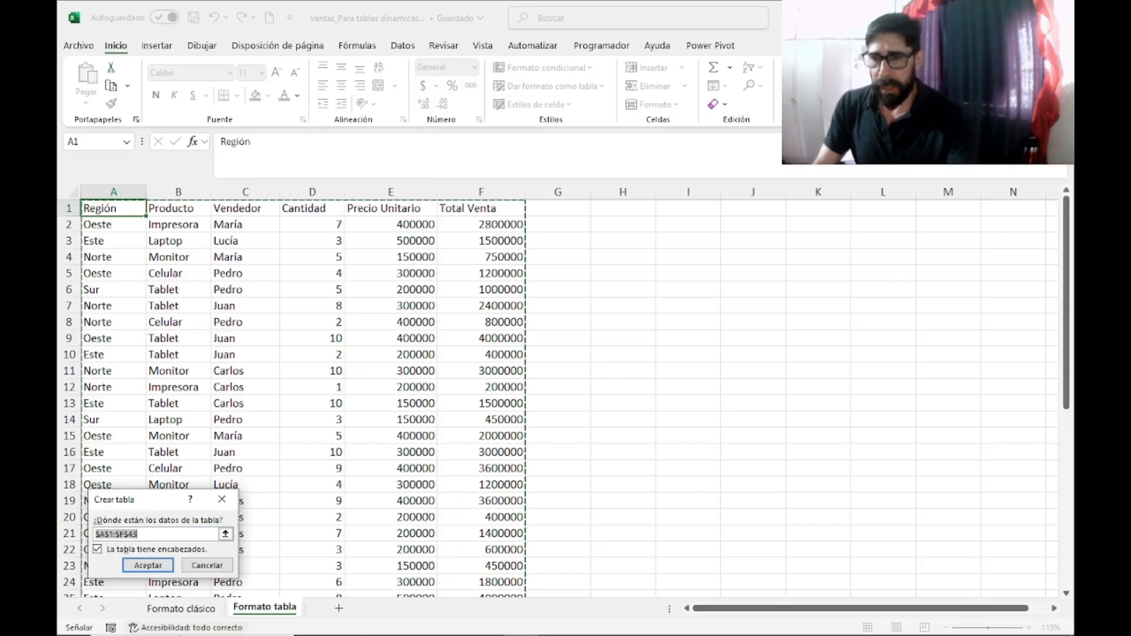
pyautogui.moveTo(160, 497); pyautogui.dragTo(661, 269)
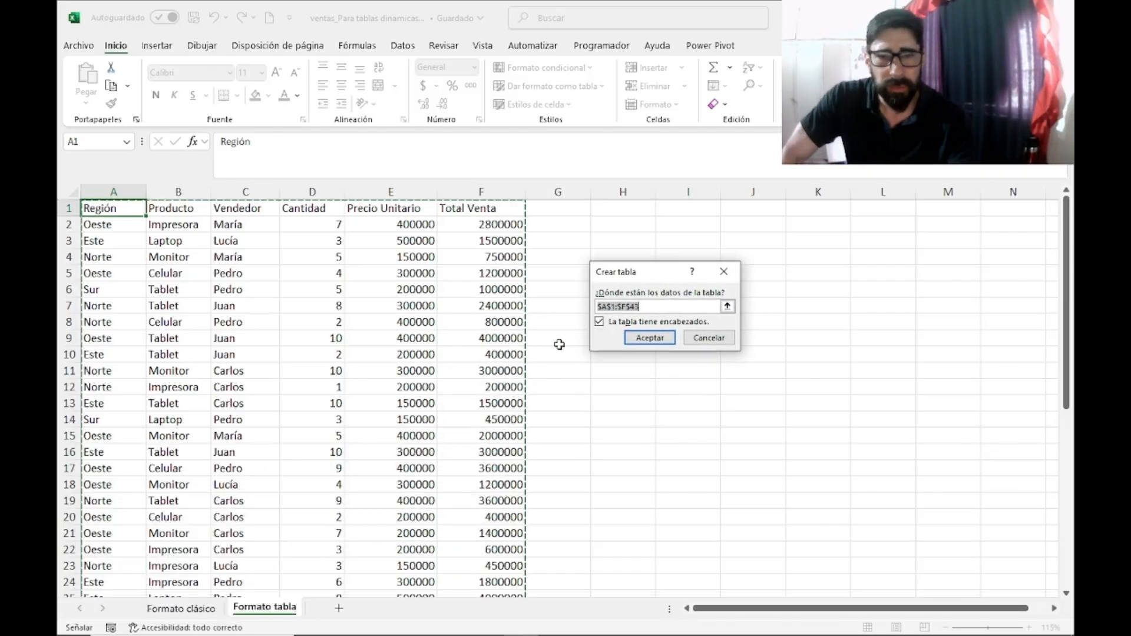
pyautogui.click(648, 341)
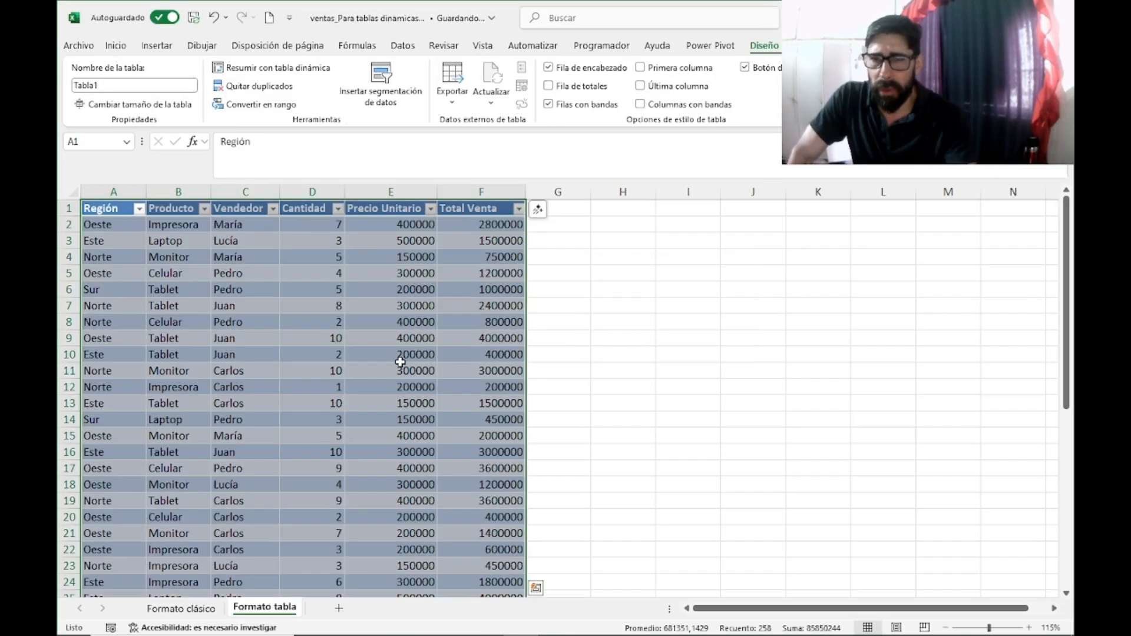
# Step: Apply the accounting number format with currency symbol to all Precio Unitario and Total Venta values in the table
pyautogui.click(392, 224)
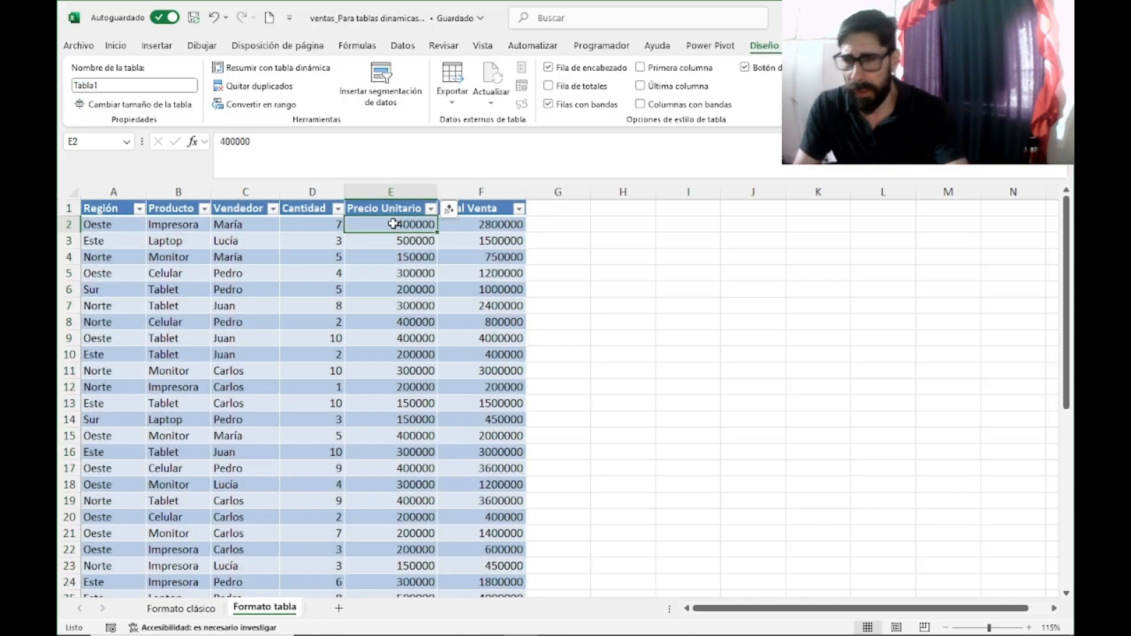
pyautogui.hotkey('ctrl', 'shift', 'Right')
pyautogui.hotkey('ctrl', 'shift', 'Down')
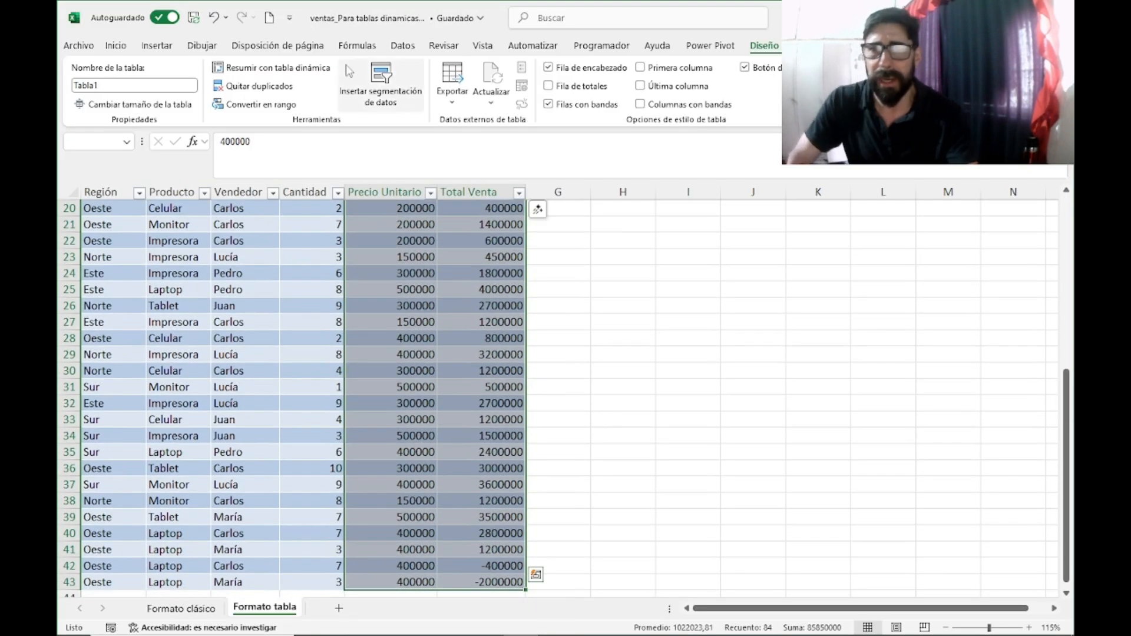
pyautogui.click(116, 46)
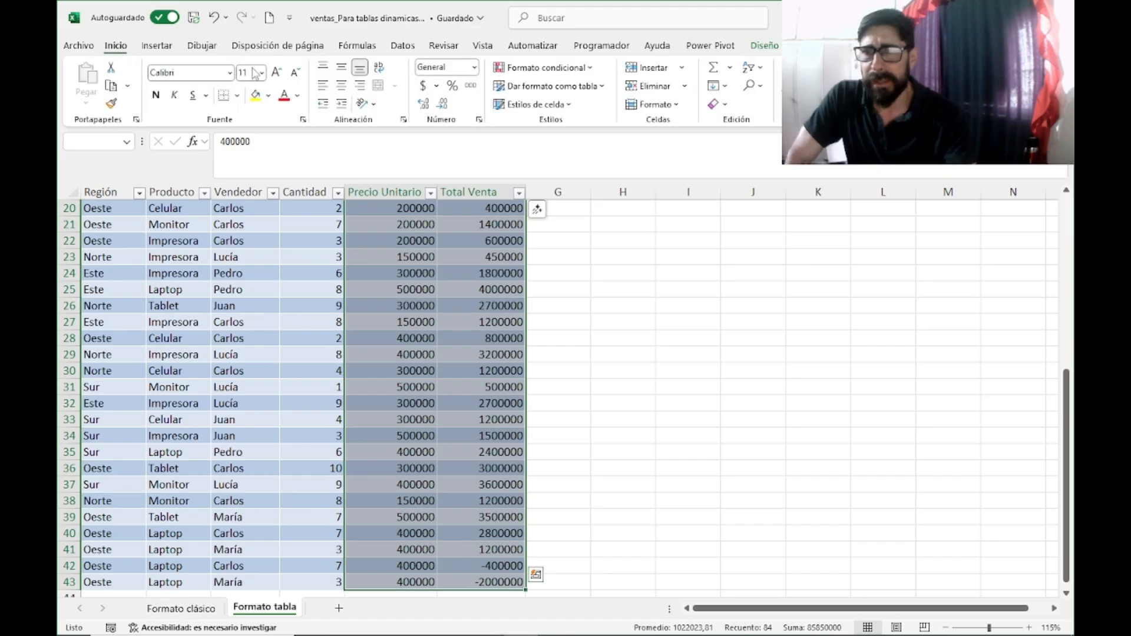
pyautogui.click(422, 85)
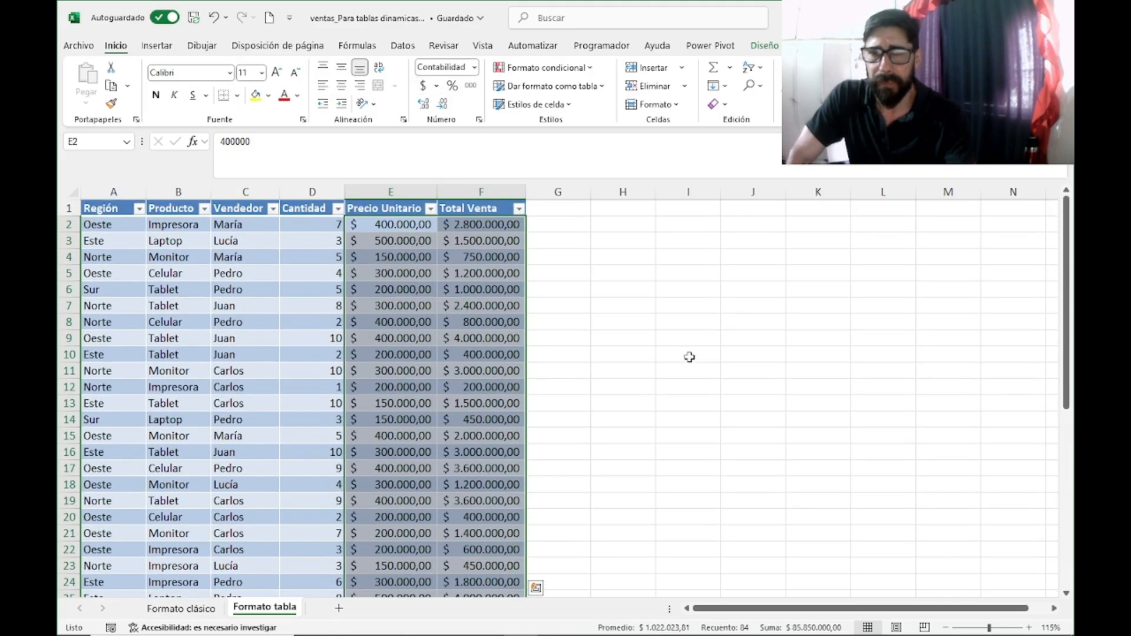
pyautogui.click(688, 354)
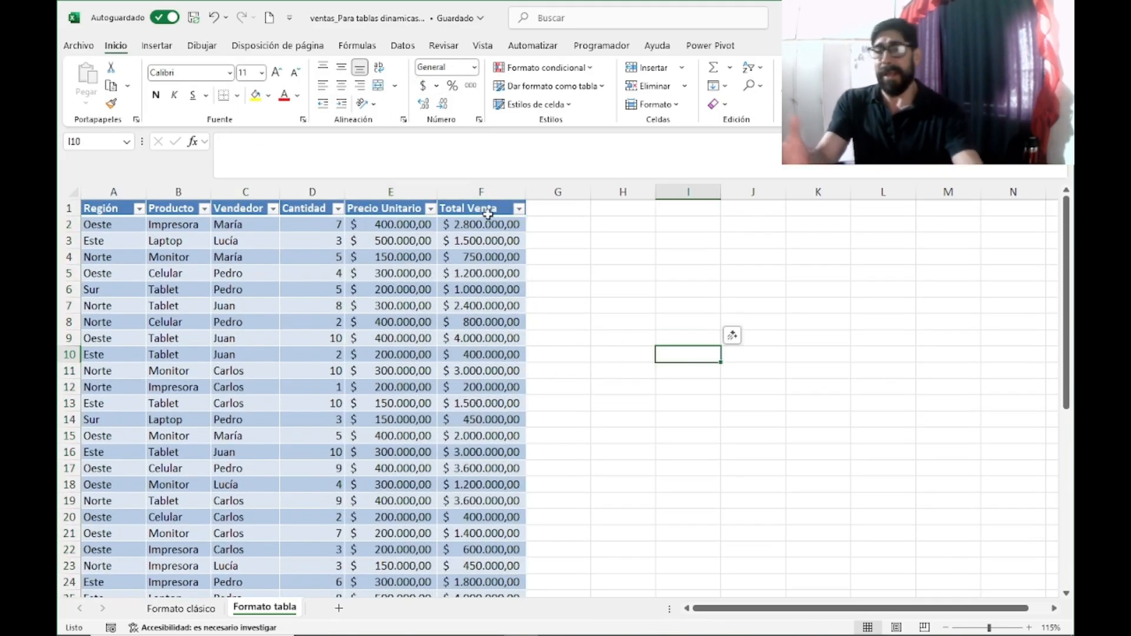
# Step: Compare the classic formatted range on Formato clásico with the structured table on Formato tabla
pyautogui.click(321, 303)
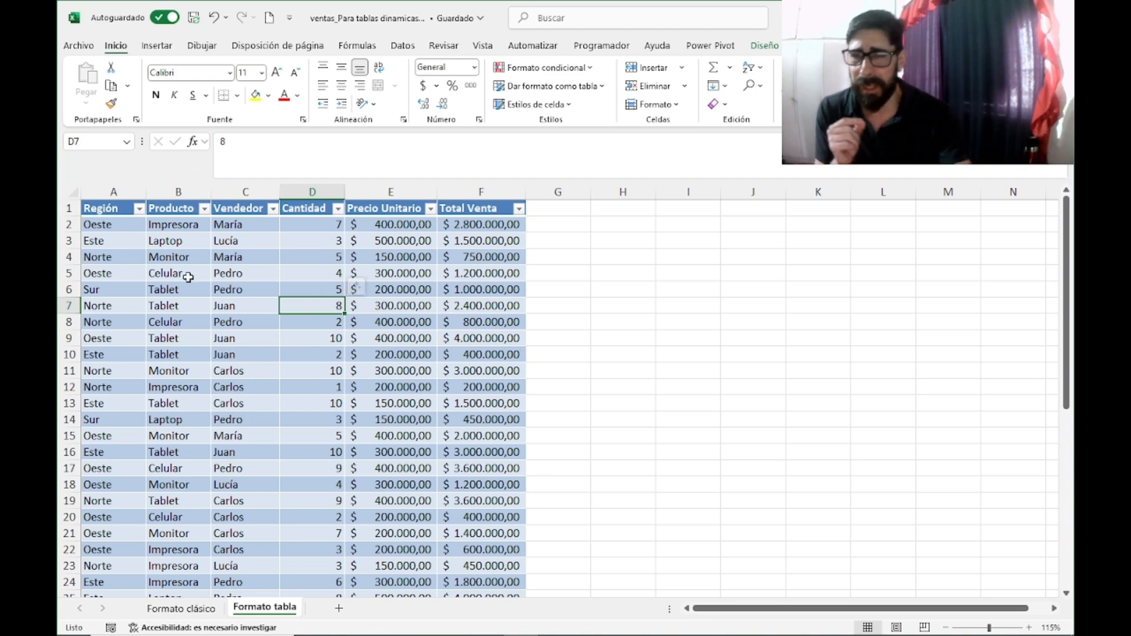
pyautogui.click(205, 613)
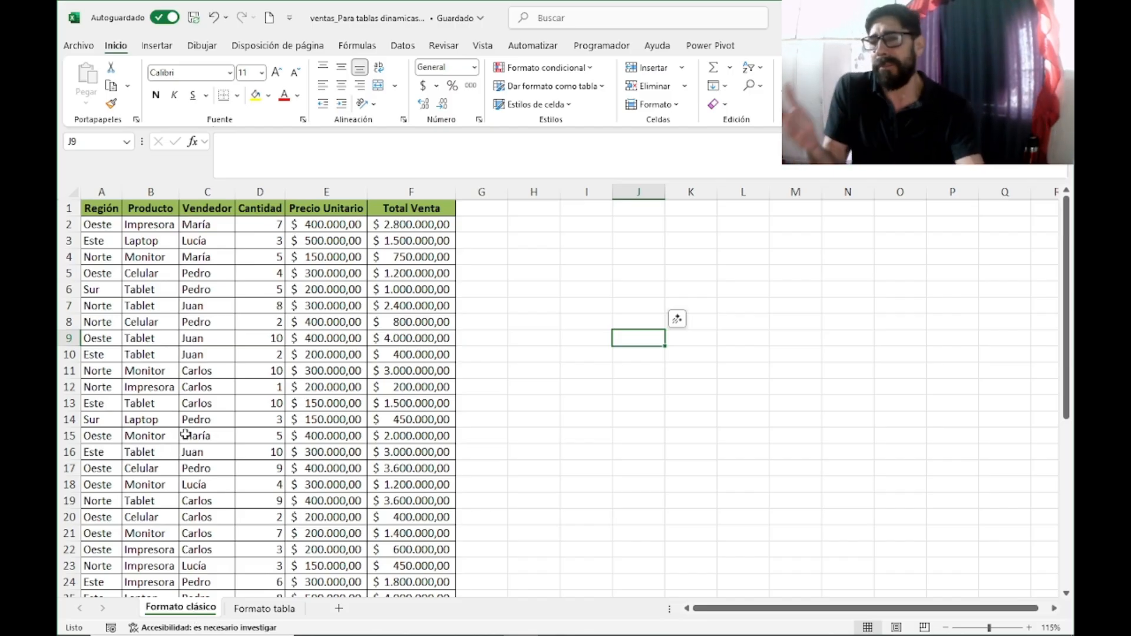
pyautogui.click(299, 305)
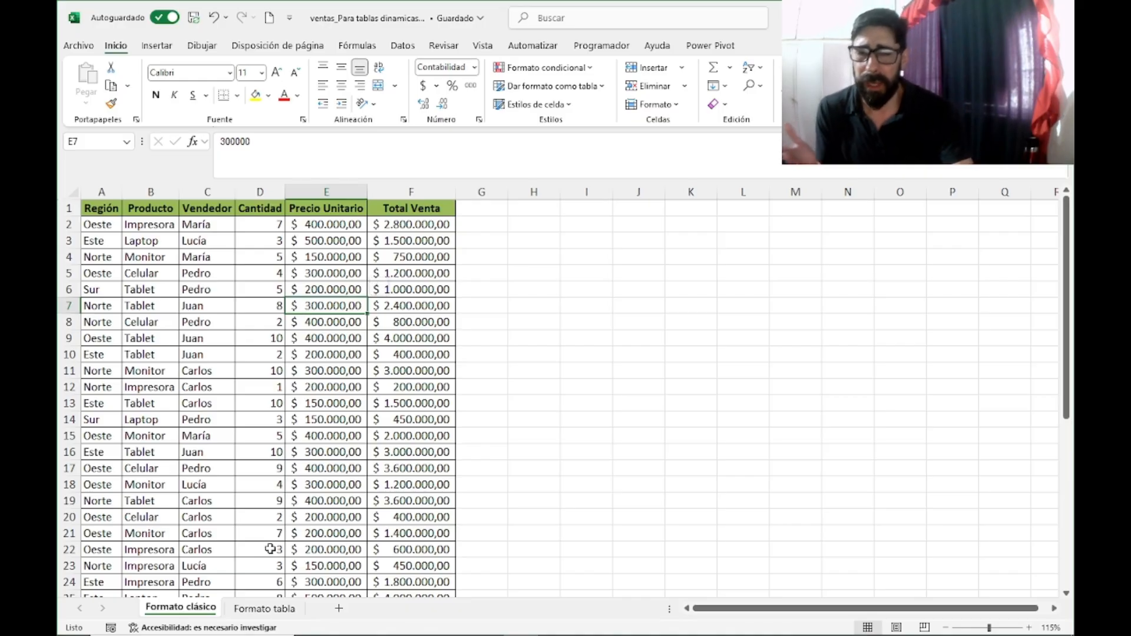
pyautogui.click(259, 609)
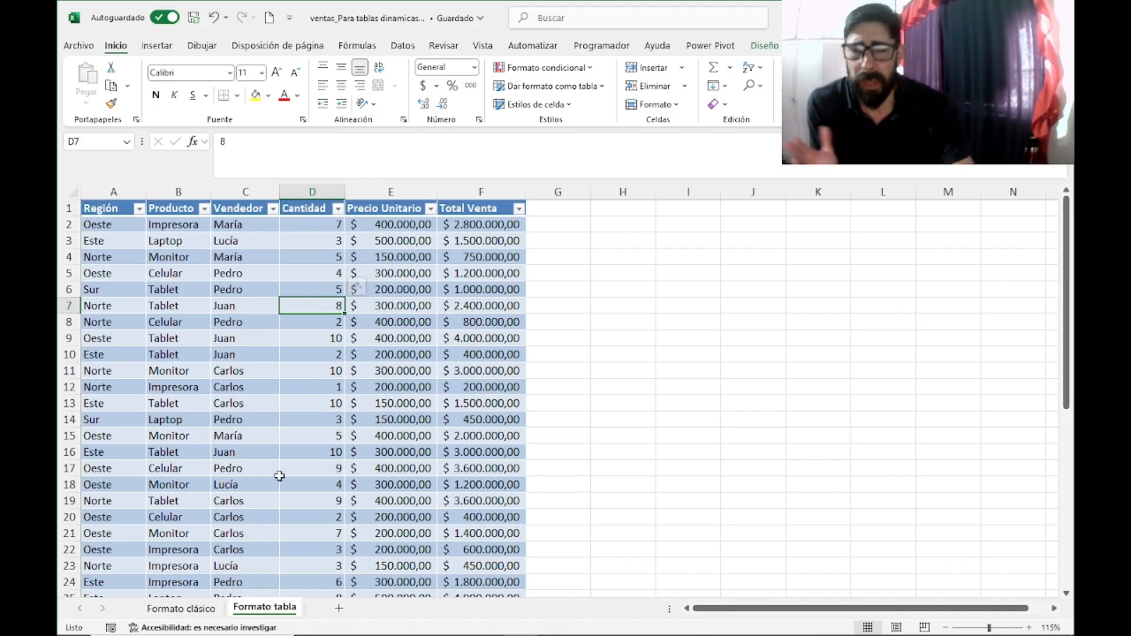
pyautogui.click(176, 608)
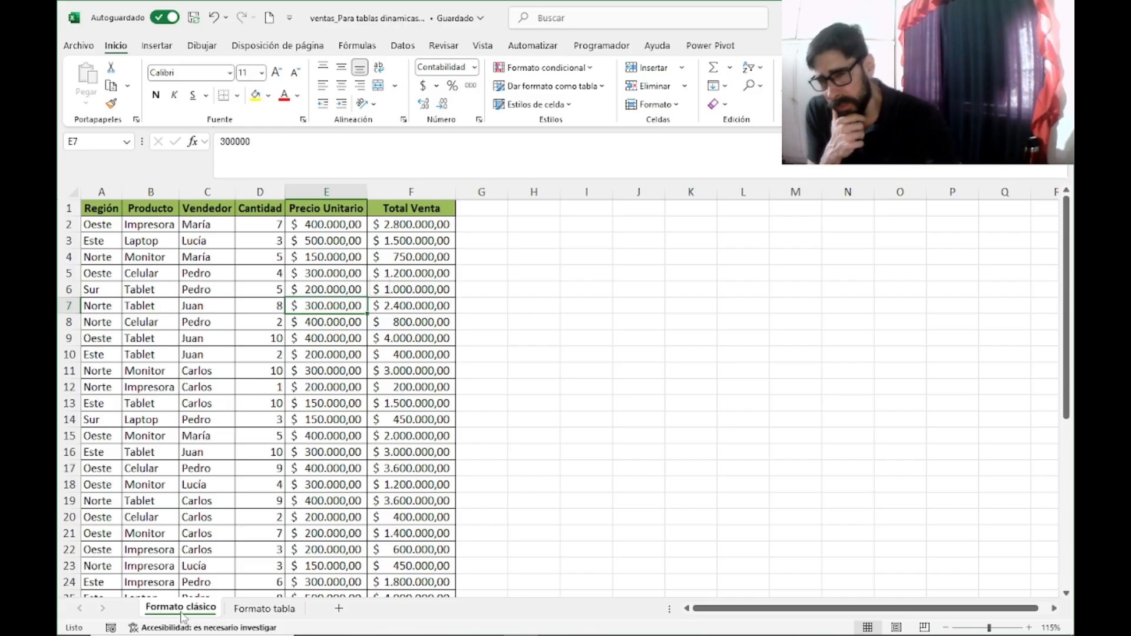
pyautogui.click(288, 612)
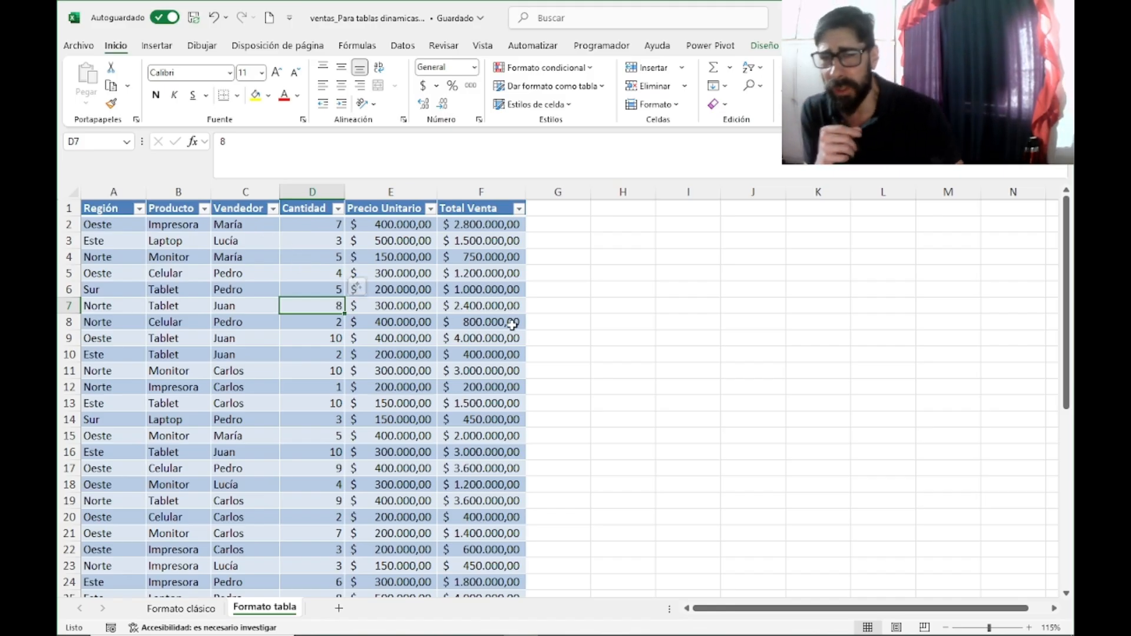
# Step: Create a pivot table on a new worksheet from the Formato clásico range A1:F41
pyautogui.click(187, 609)
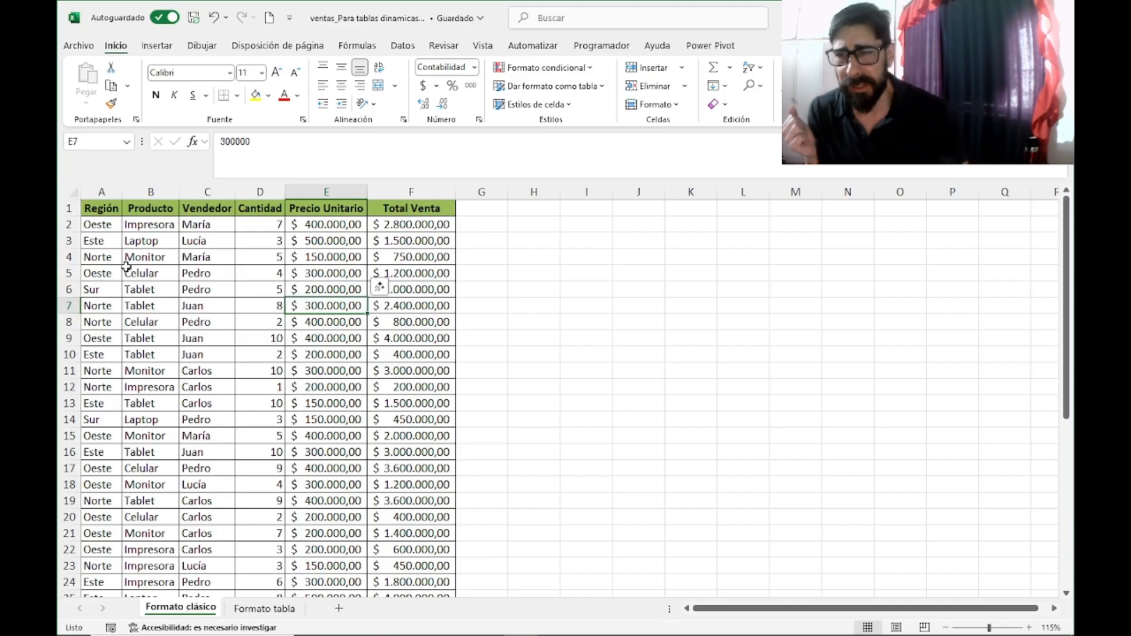
pyautogui.click(102, 206)
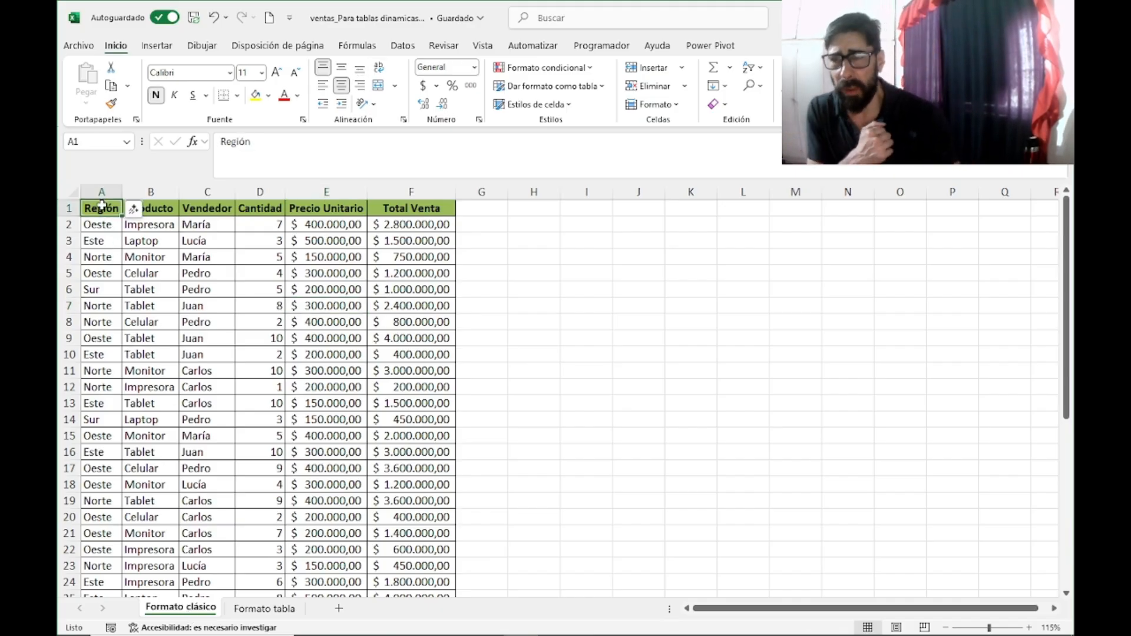
pyautogui.click(155, 47)
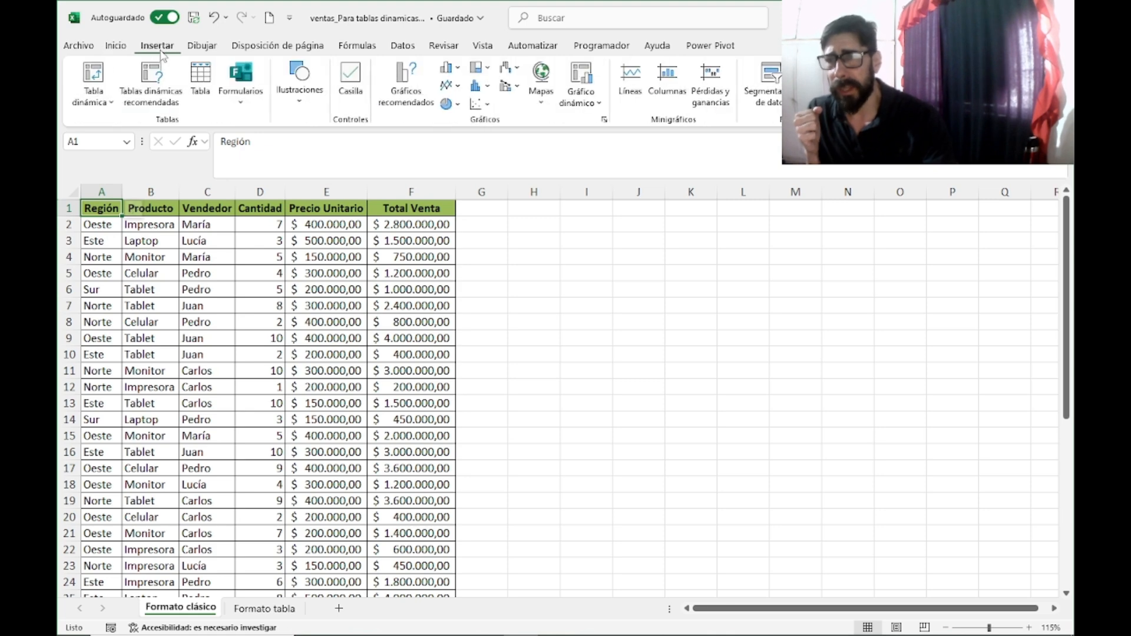
pyautogui.click(94, 80)
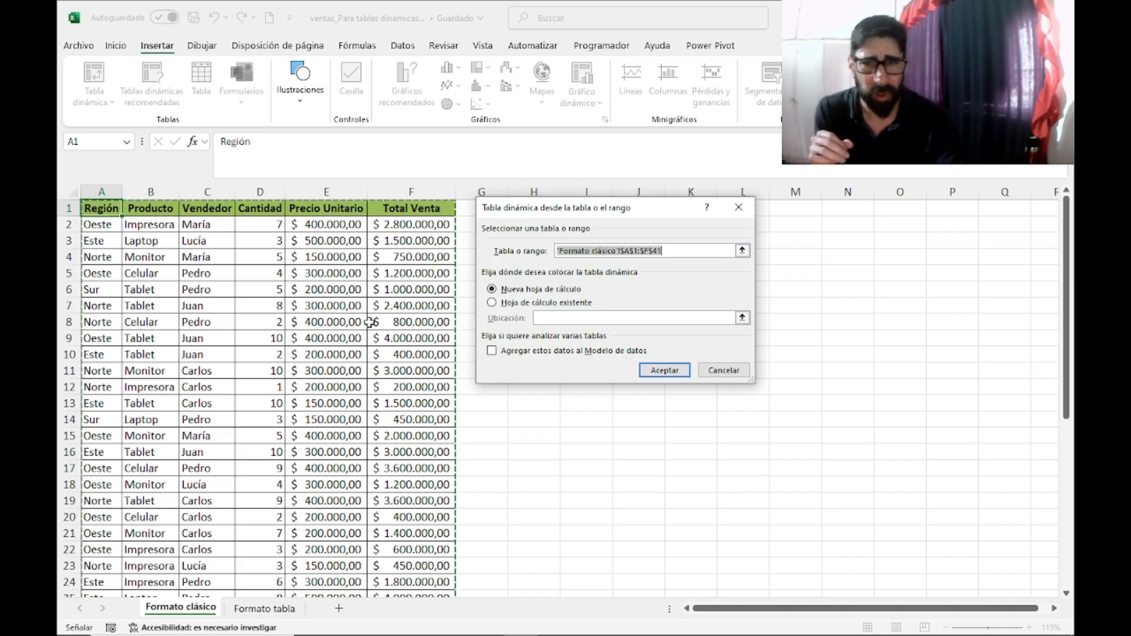
pyautogui.scroll(-5, 396, 320)
pyautogui.scroll(-3, 395, 319)
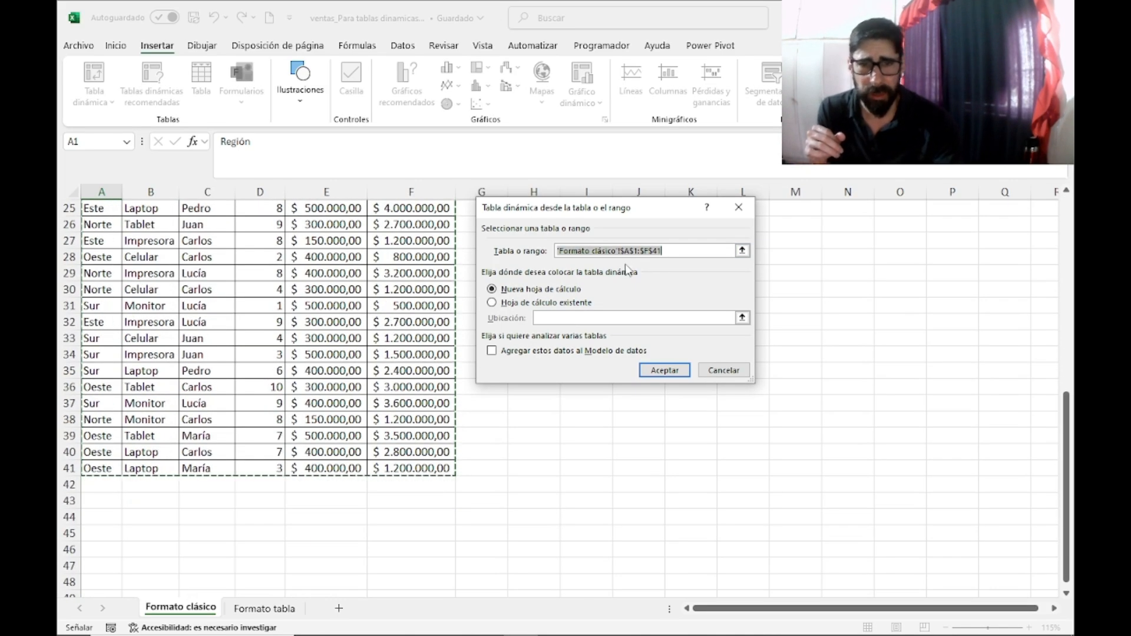
pyautogui.scroll(8, 396, 441)
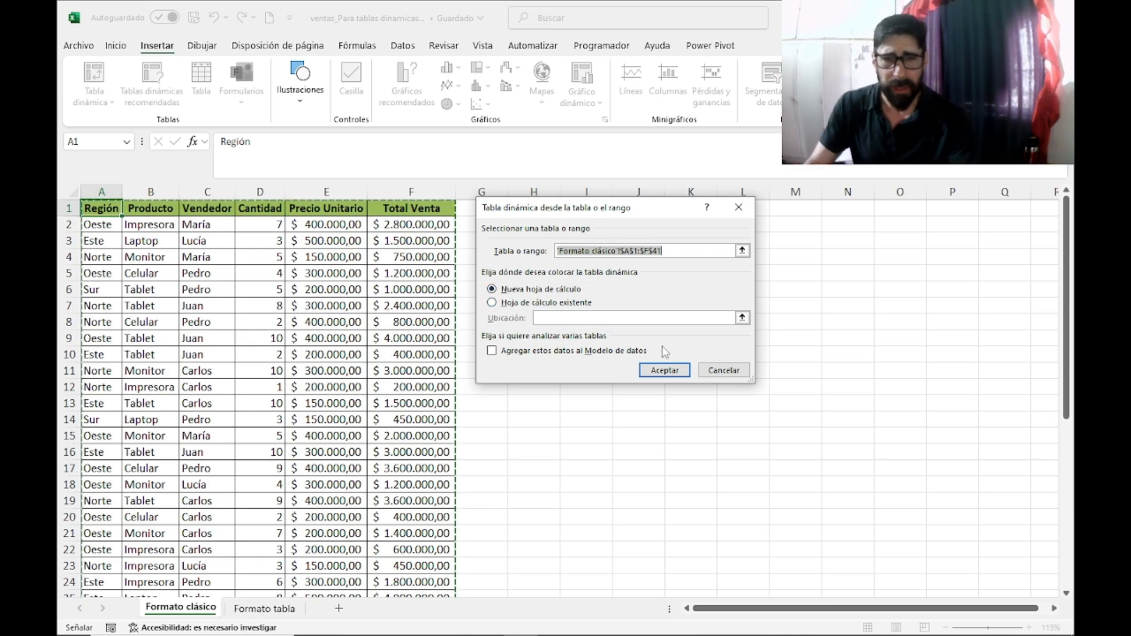
pyautogui.click(668, 375)
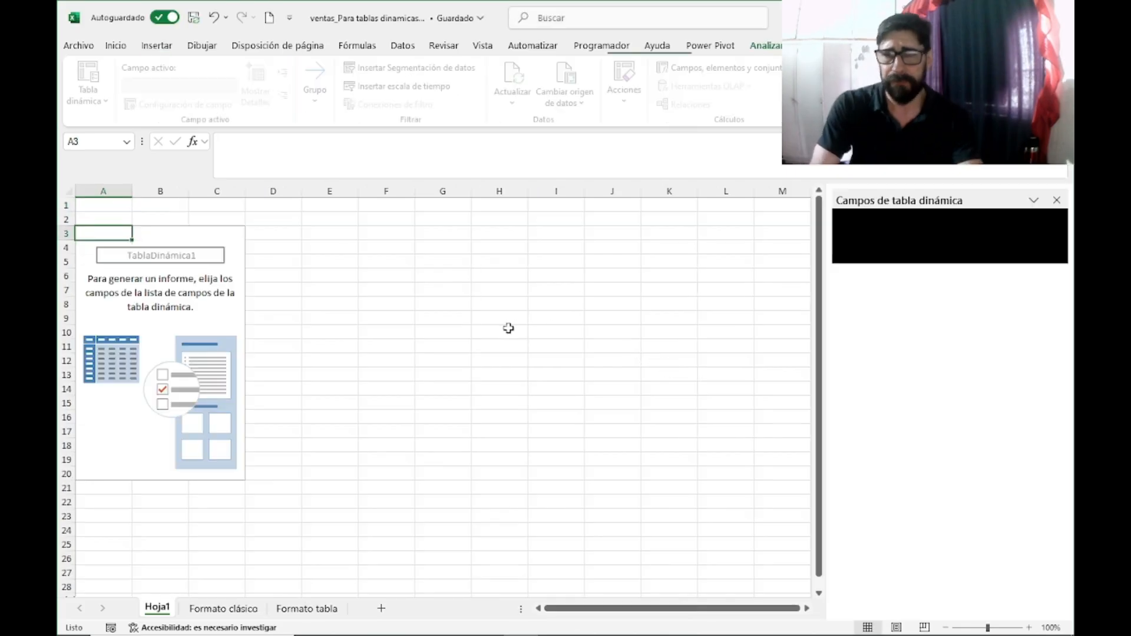
# Step: Rename the Hoja1 sheet holding the new pivot table as TD RESUMEN POR ZONA
pyautogui.rightClick(162, 614)
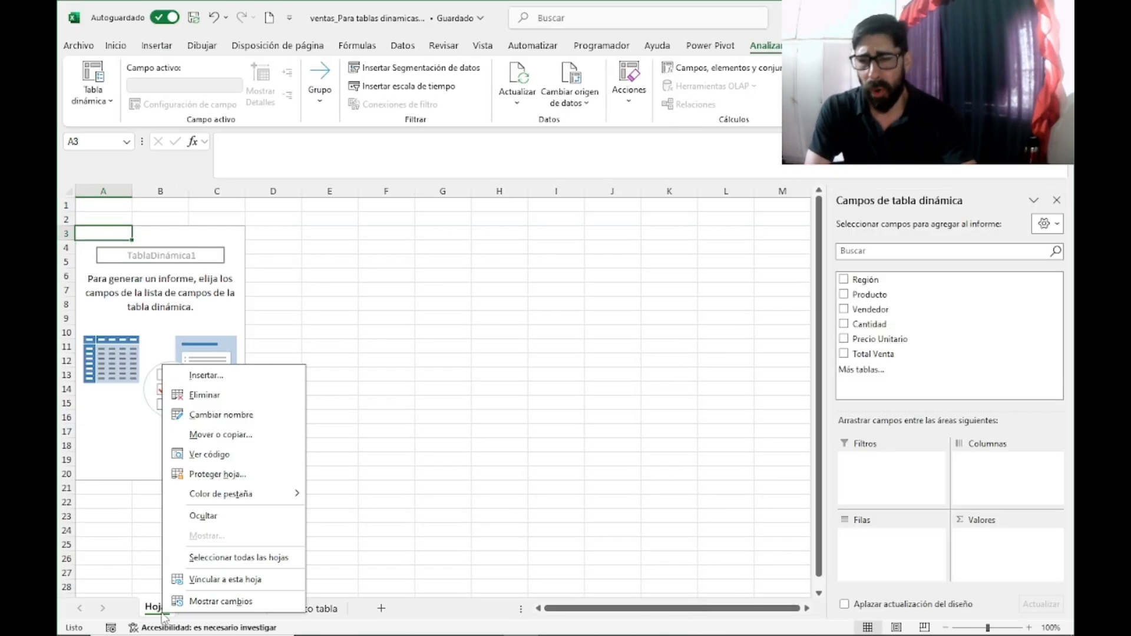
pyautogui.click(203, 416)
pyautogui.write('td')
pyautogui.press('Return')
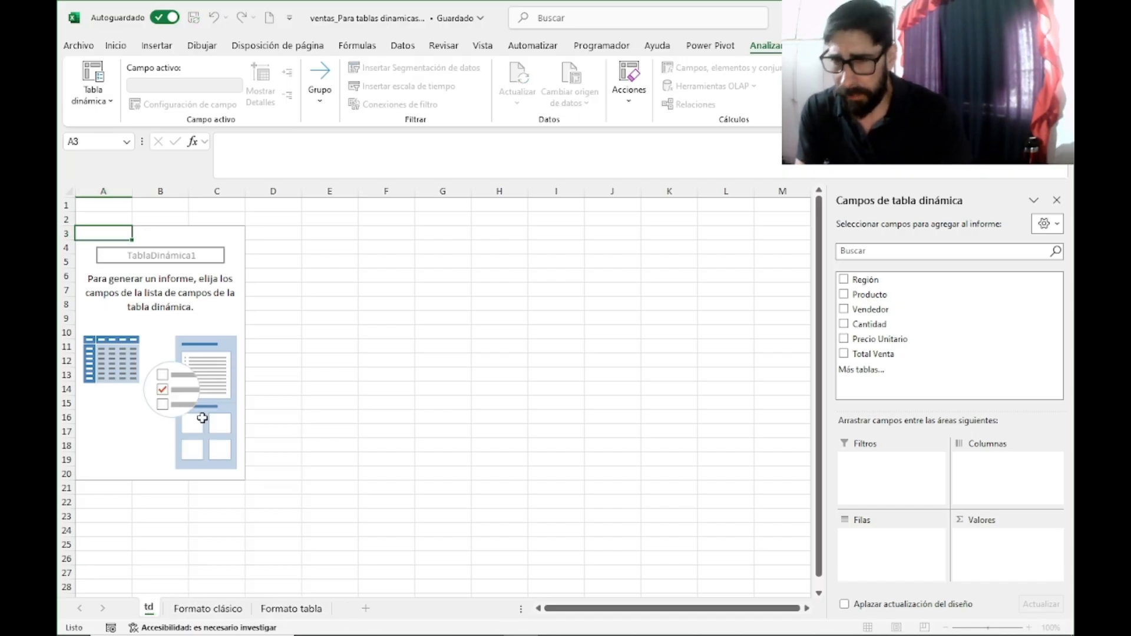
pyautogui.press('BackSpace')
pyautogui.press('BackSpace')
pyautogui.write('TD')
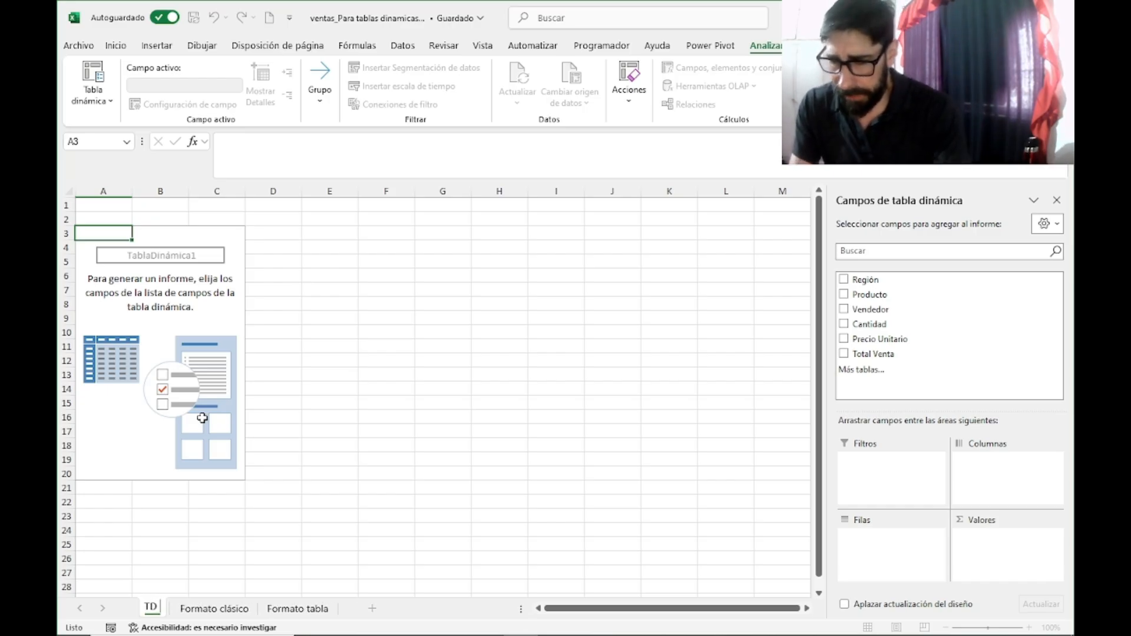
pyautogui.write(' RESUMEN')
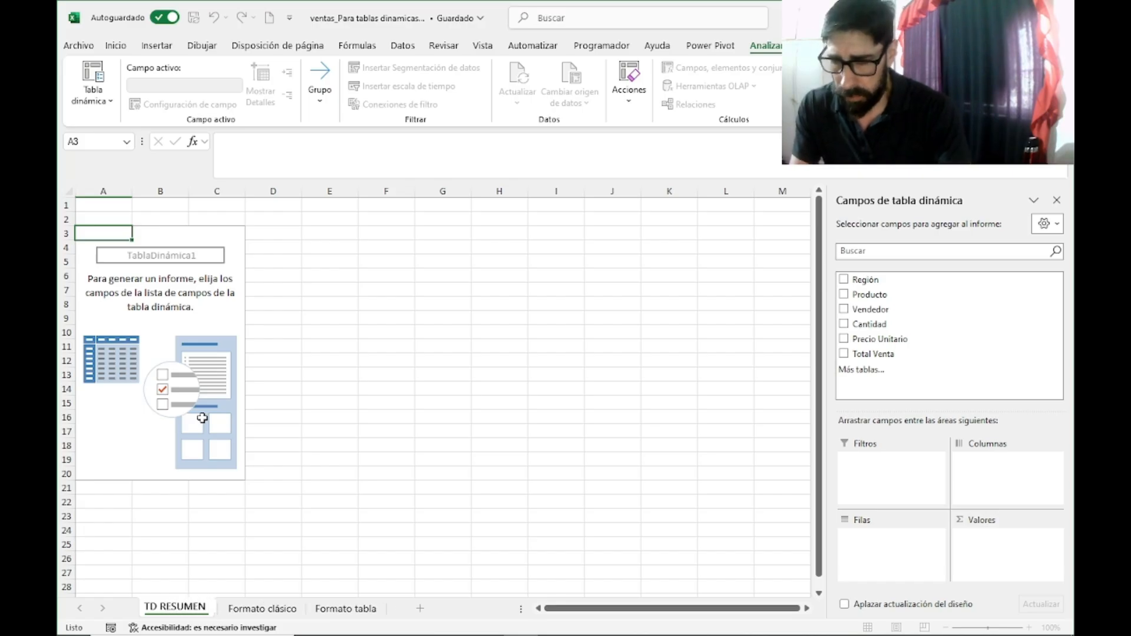
pyautogui.write(' POR Z')
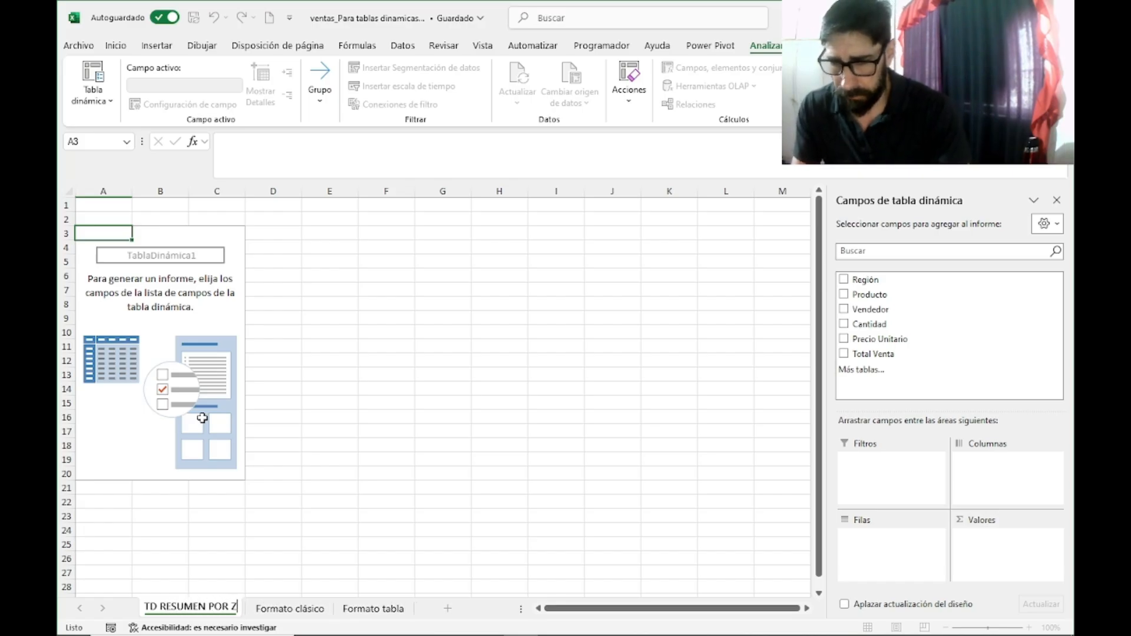
pyautogui.write('ONA')
pyautogui.press('Return')
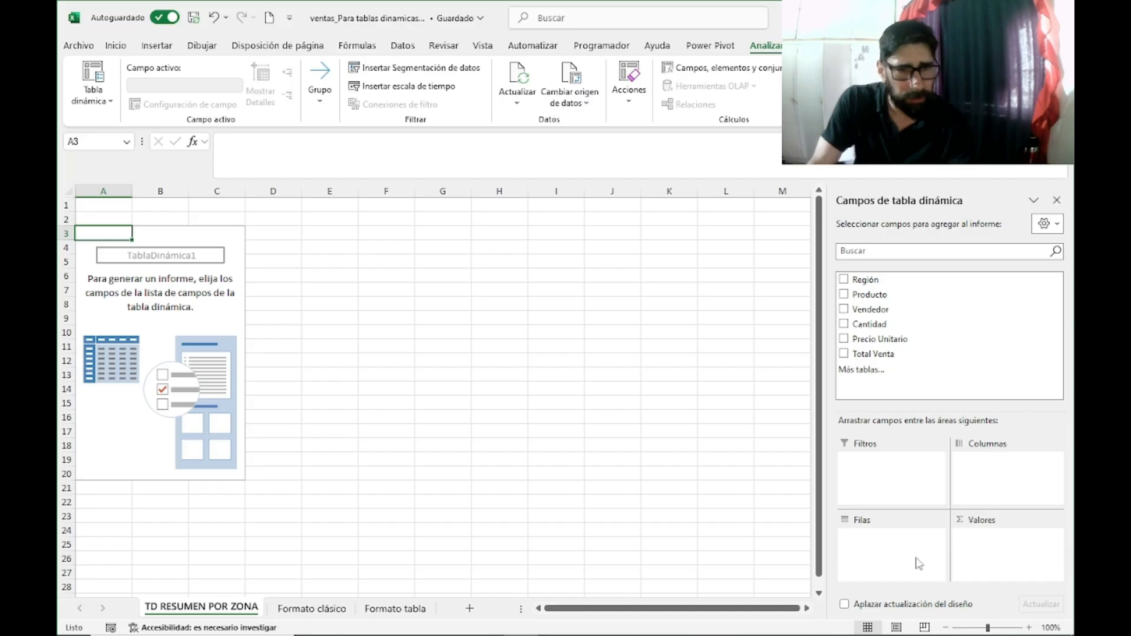
# Step: Inspect the empty pivot table area and compare its available fields with the column headers on the Formato clásico sheet
pyautogui.click(378, 332)
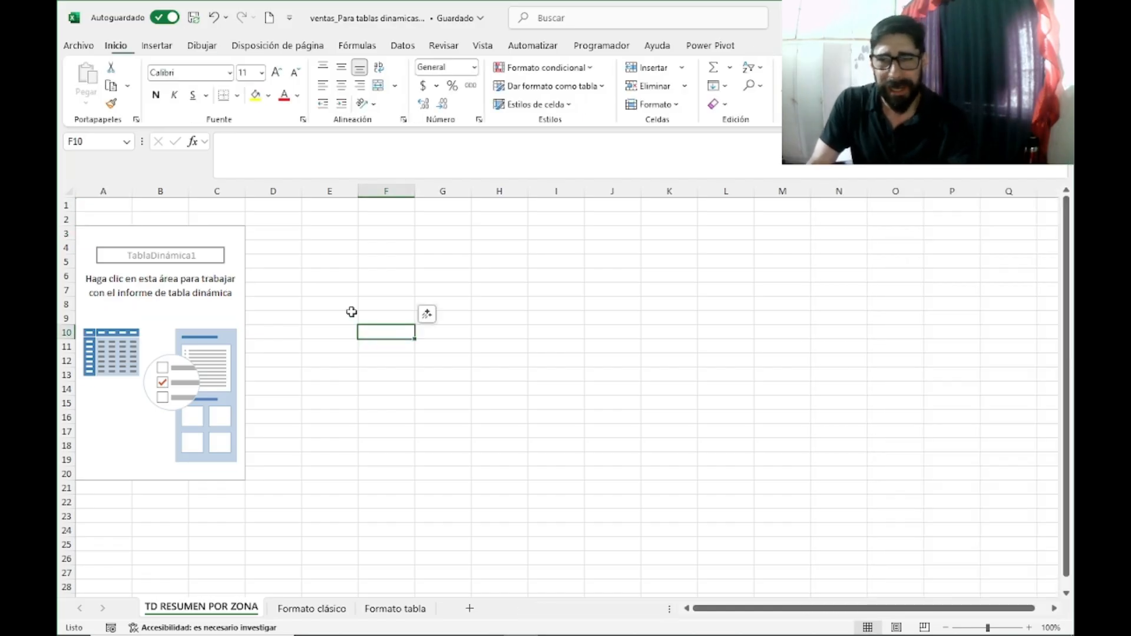
pyautogui.click(396, 372)
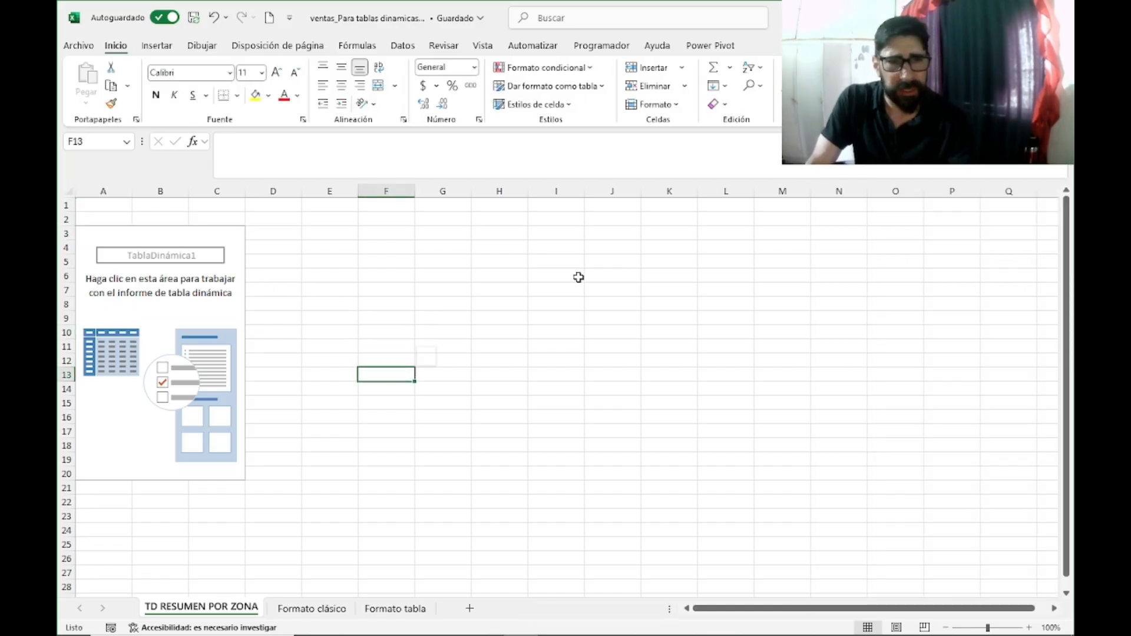
pyautogui.click(219, 233)
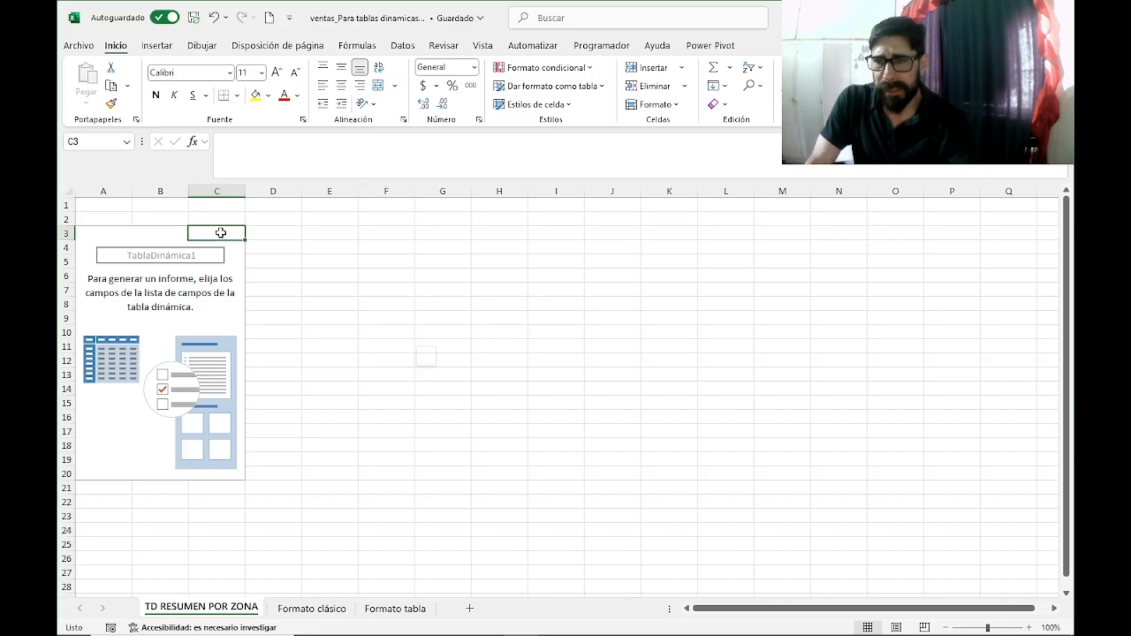
pyautogui.click(167, 302)
pyautogui.click(175, 332)
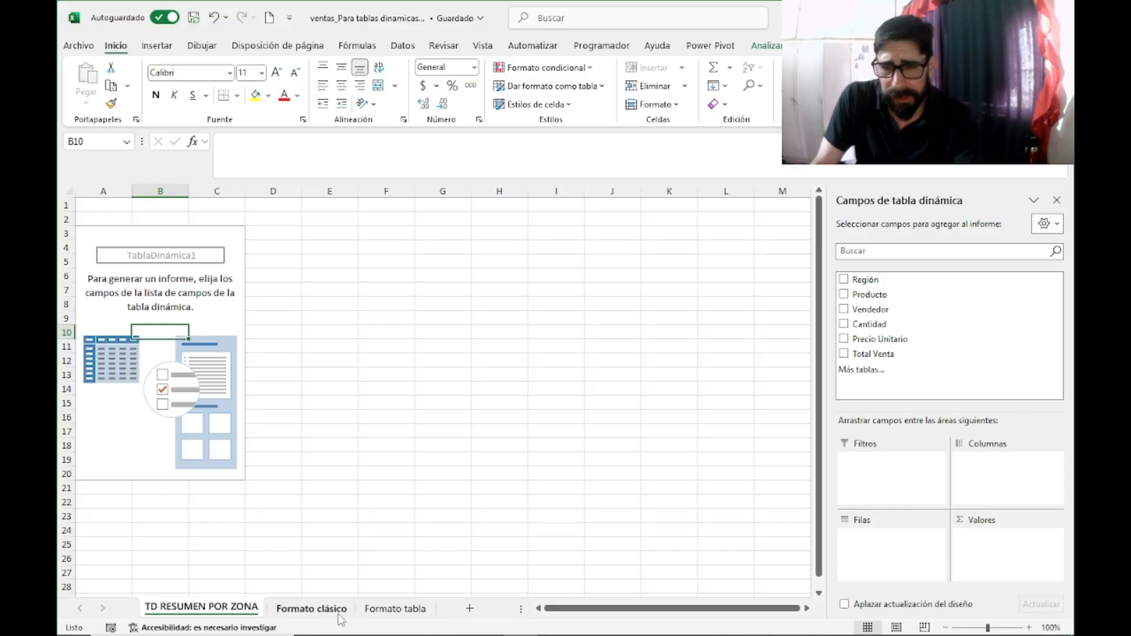
pyautogui.click(311, 609)
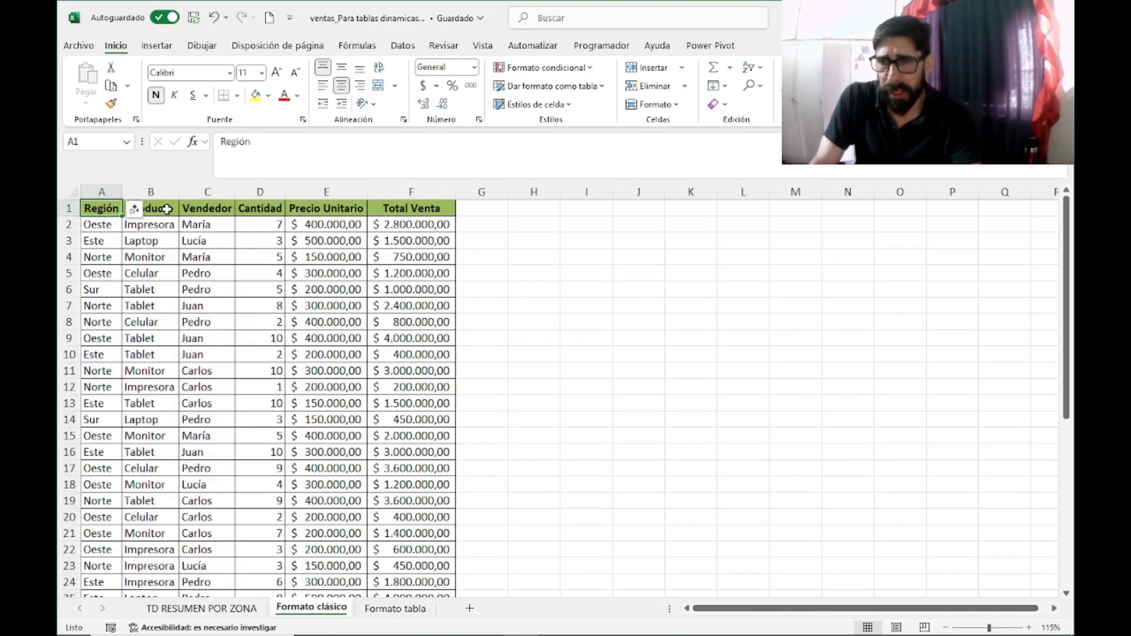
pyautogui.click(234, 608)
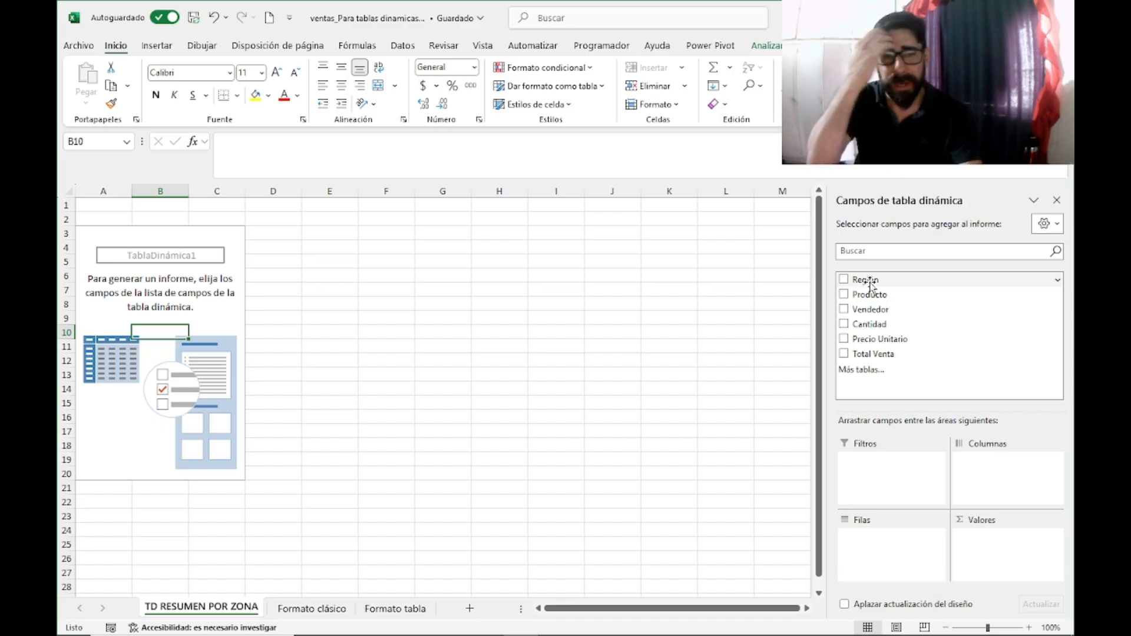
# Step: Summarize sales by region in the pivot table, with Región as rows and the sum of Total Venta as values
pyautogui.moveTo(871, 284); pyautogui.dragTo(876, 554)
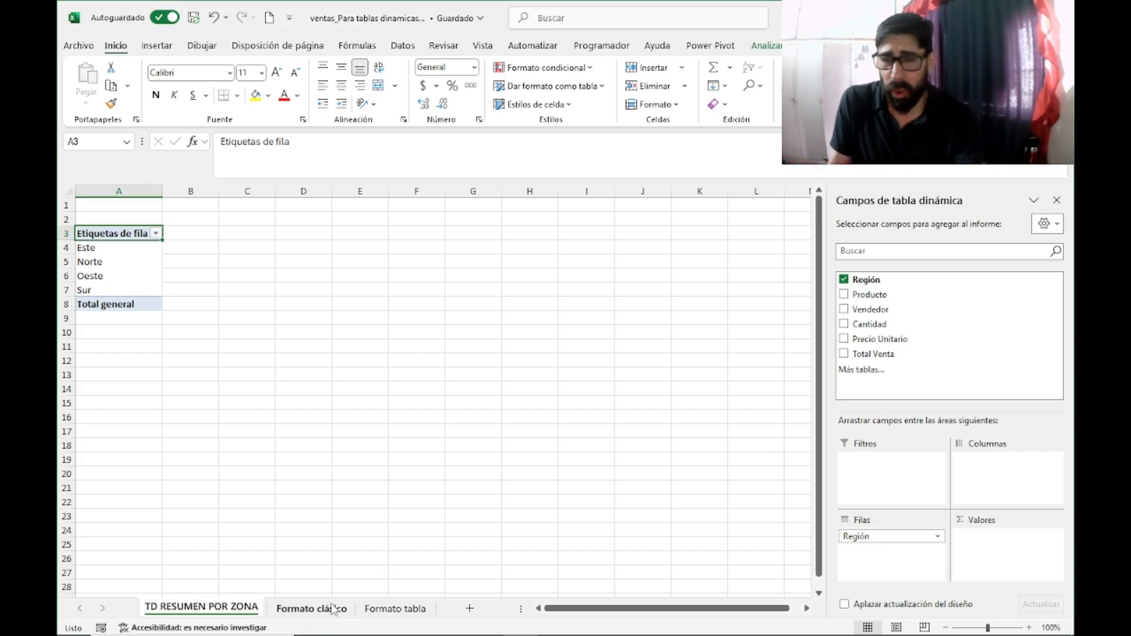
pyautogui.click(312, 609)
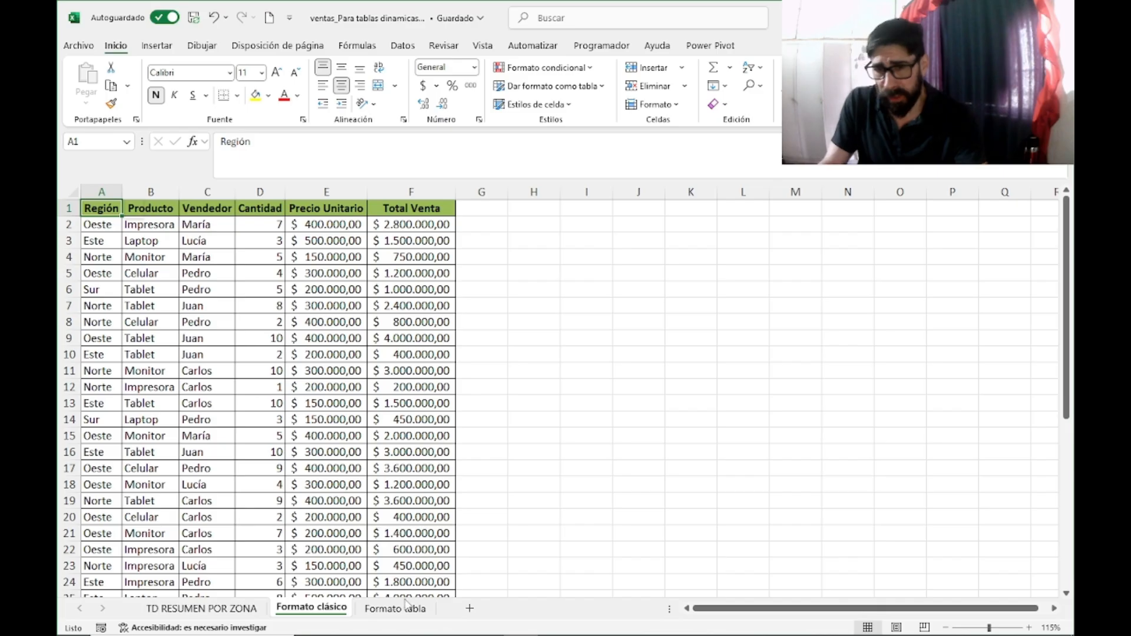
pyautogui.click(212, 607)
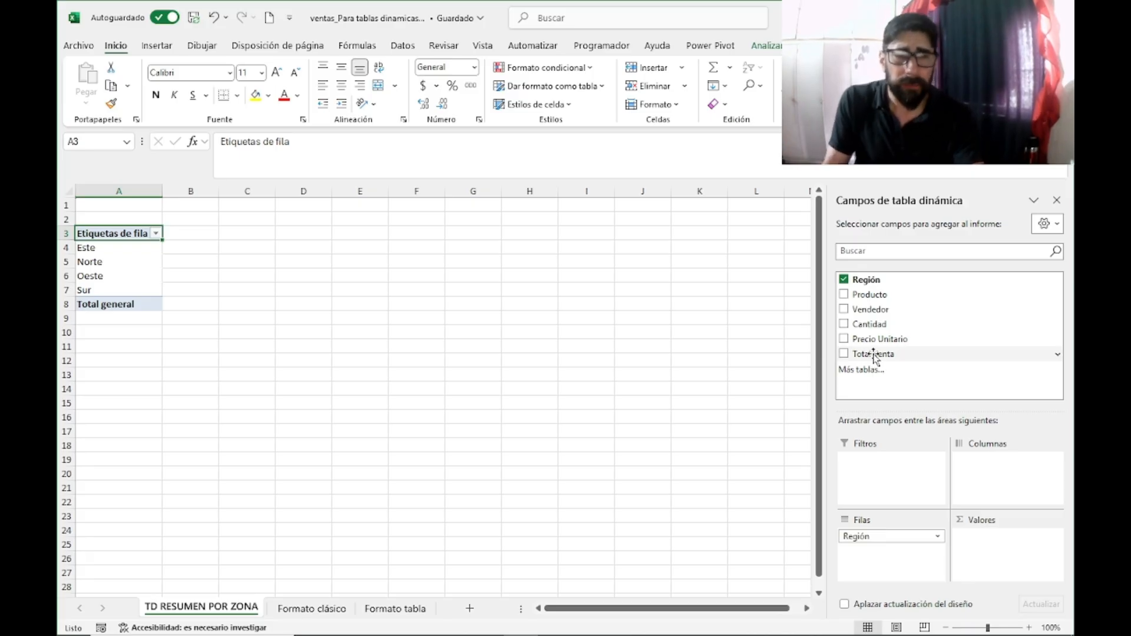
pyautogui.moveTo(874, 356); pyautogui.dragTo(1004, 562)
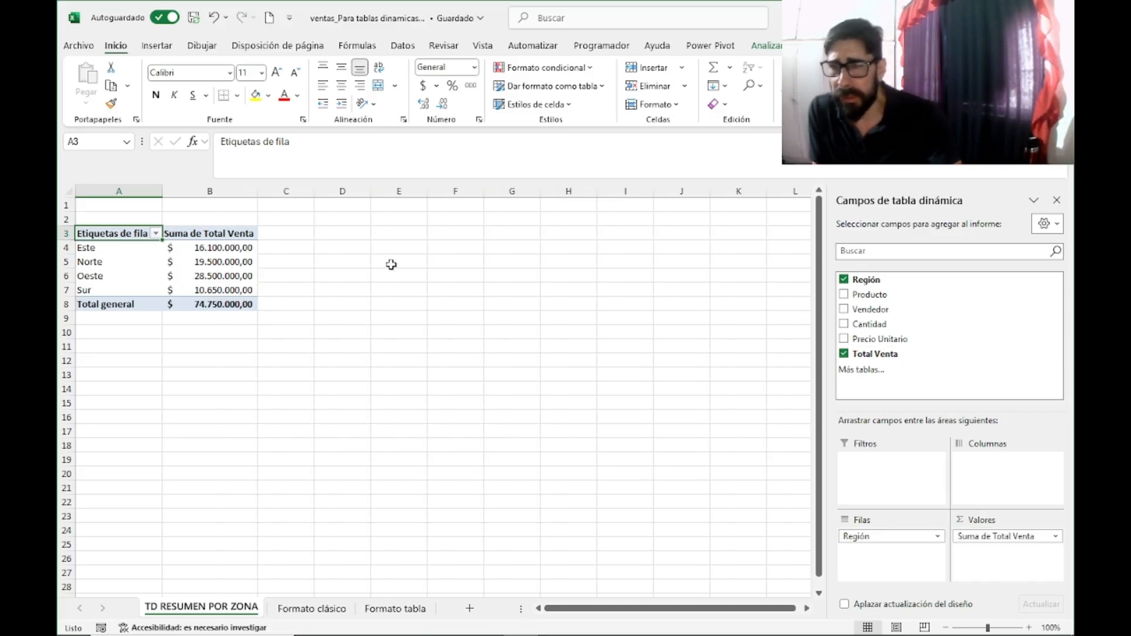
# Step: Break the regional sales summary down by product by adding Producto to the pivot table's columns
pyautogui.click(392, 262)
pyautogui.moveTo(99, 233); pyautogui.dragTo(243, 304)
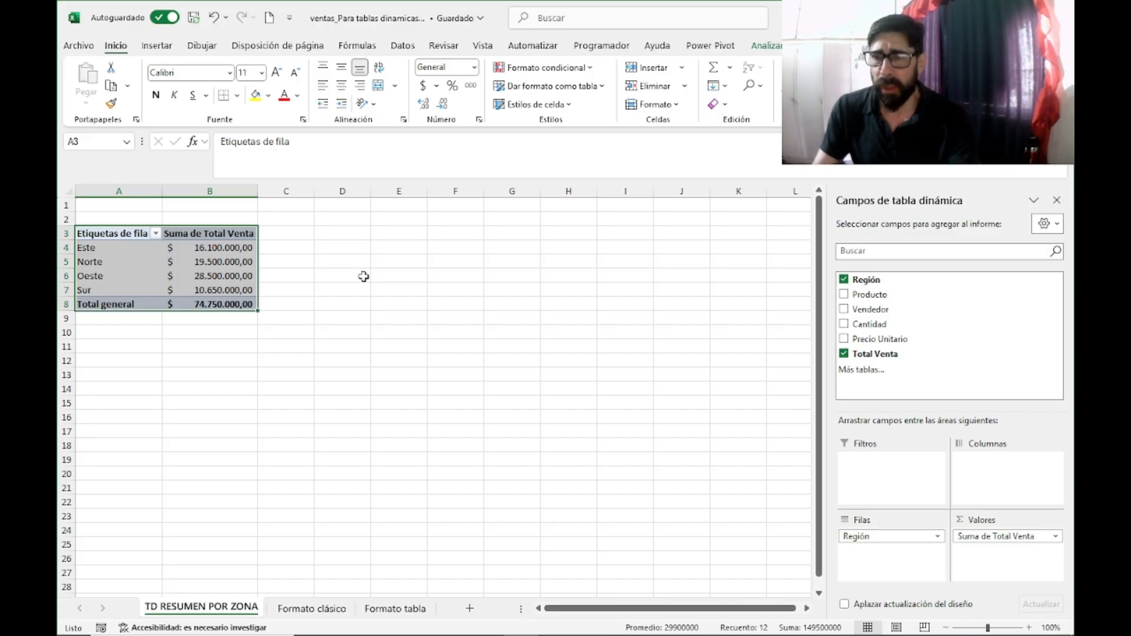
pyautogui.click(387, 276)
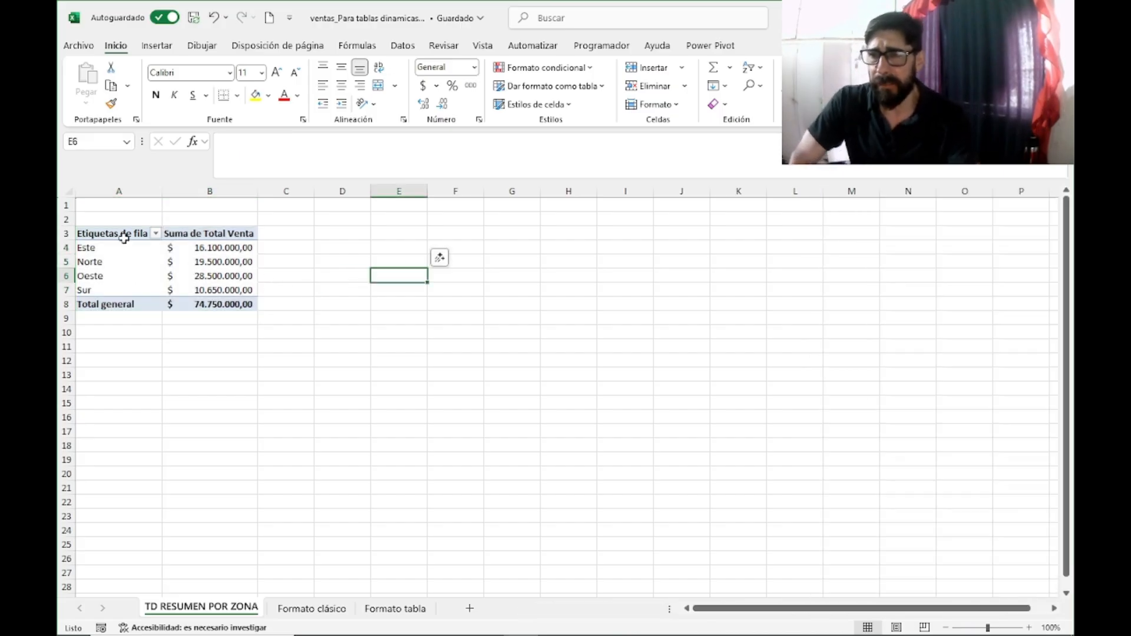
pyautogui.click(124, 235)
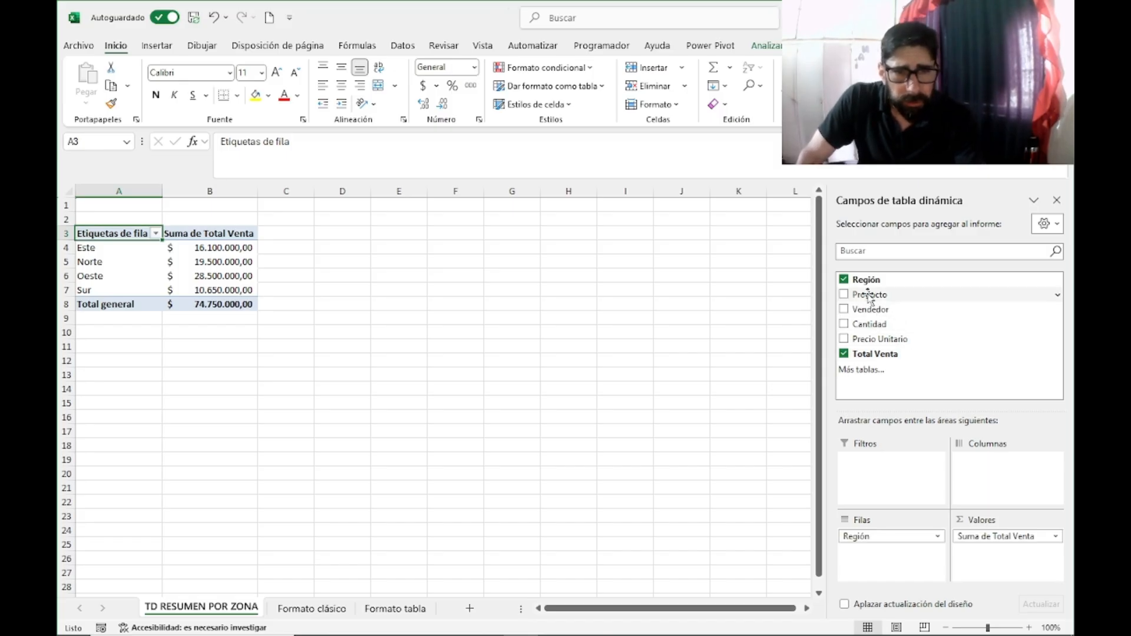
pyautogui.moveTo(870, 298); pyautogui.dragTo(993, 468)
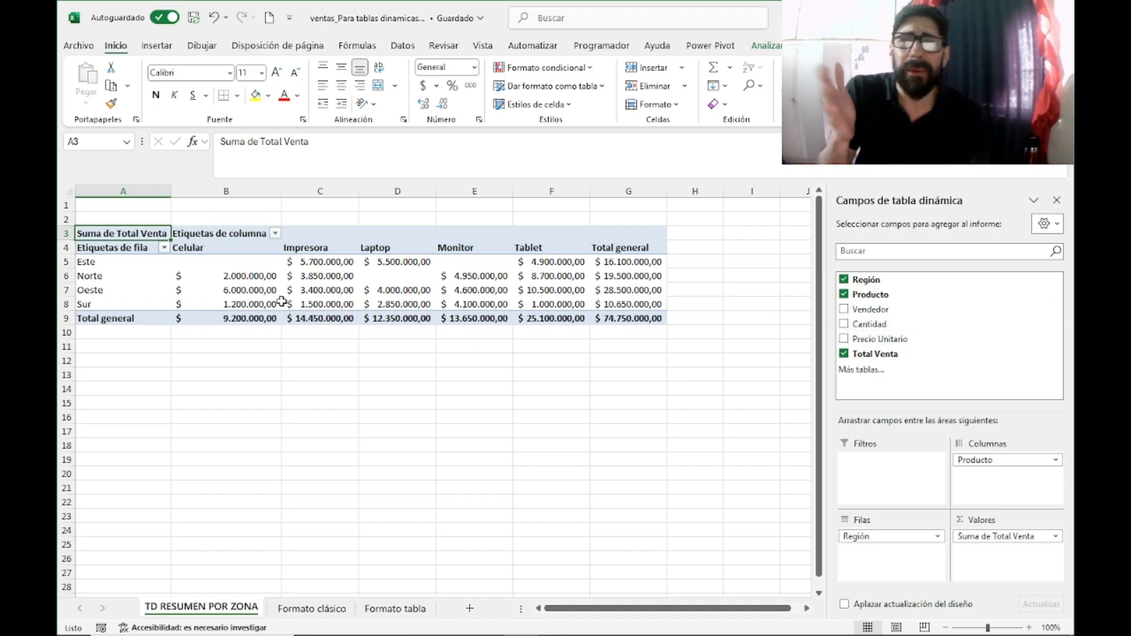
pyautogui.moveTo(283, 308)
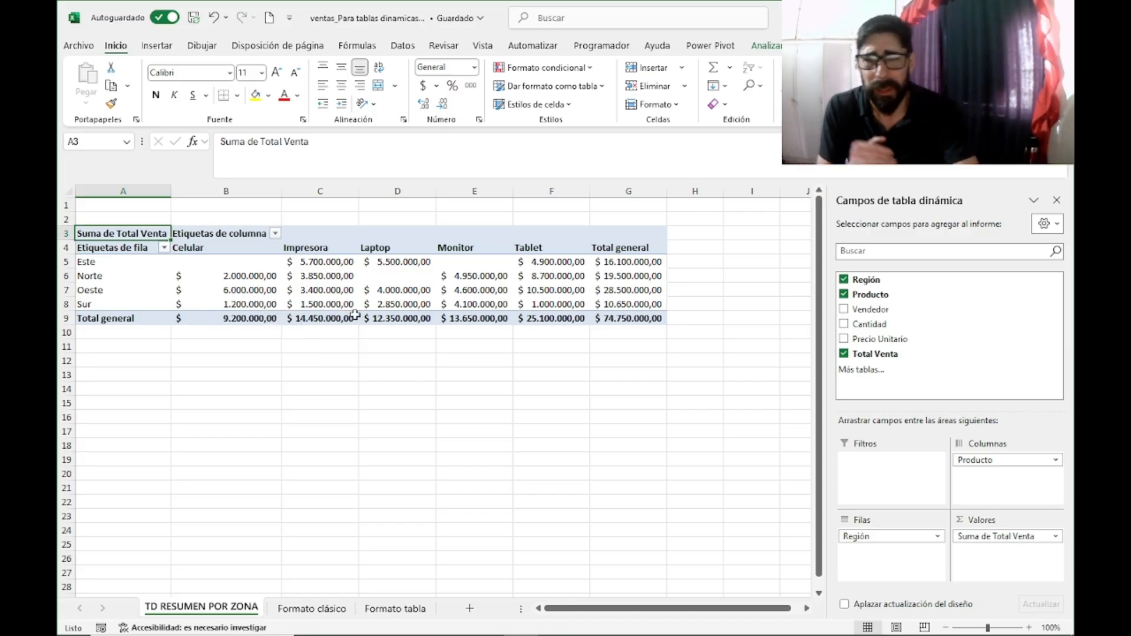
# Step: Enable banded rows and banded columns on the pivot table and apply the dark red style from the Medio group
pyautogui.click(653, 485)
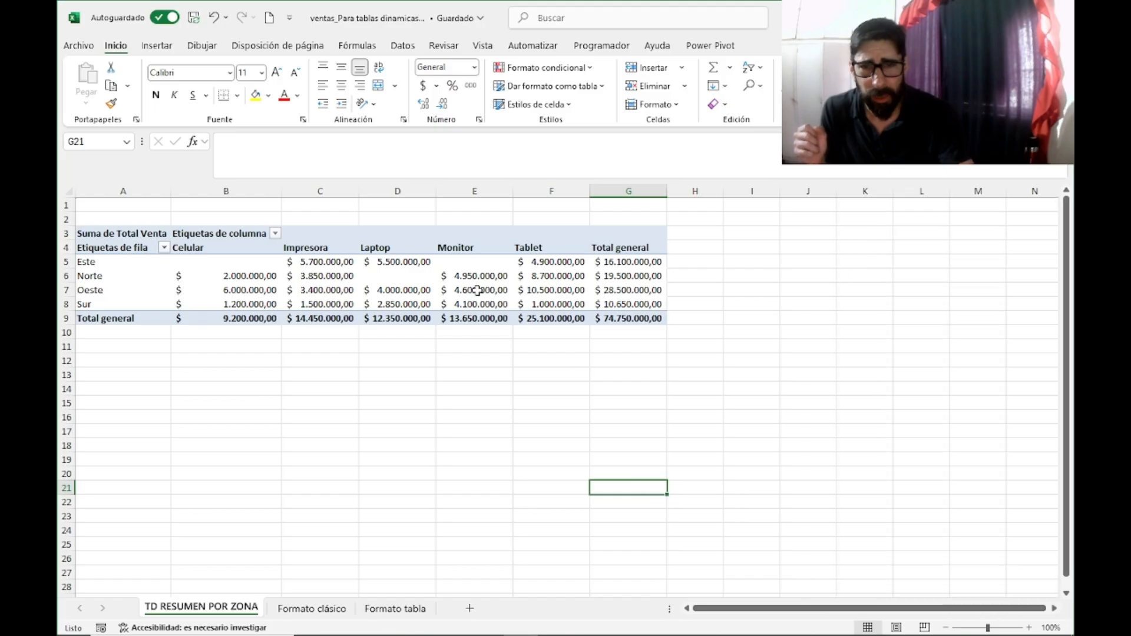
pyautogui.click(478, 277)
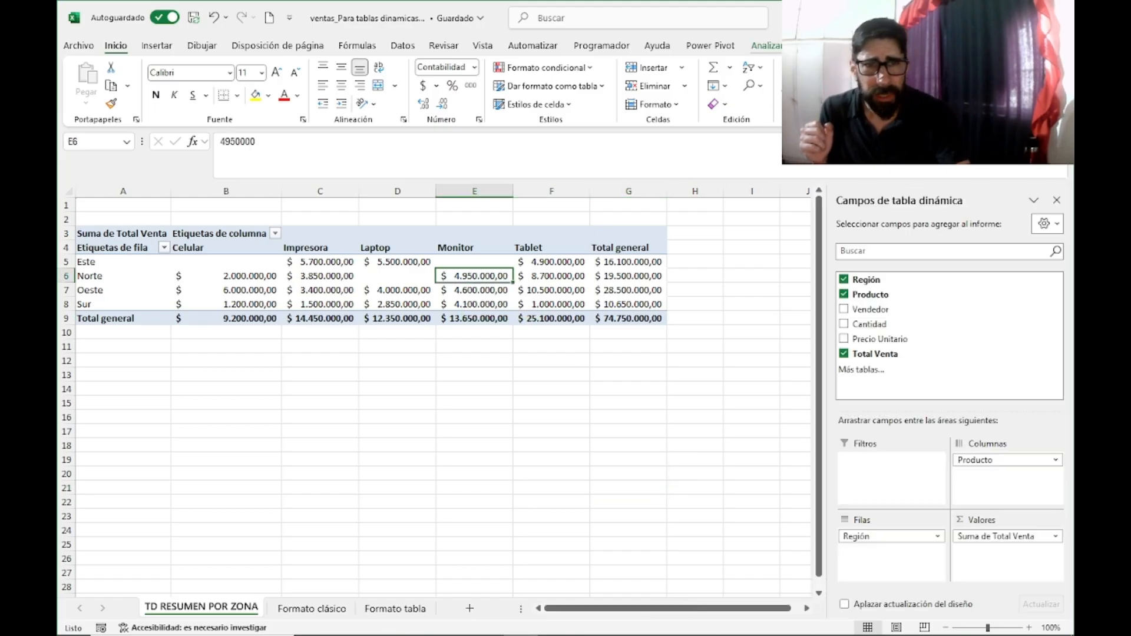
pyautogui.click(786, 46)
pyautogui.click(879, 46)
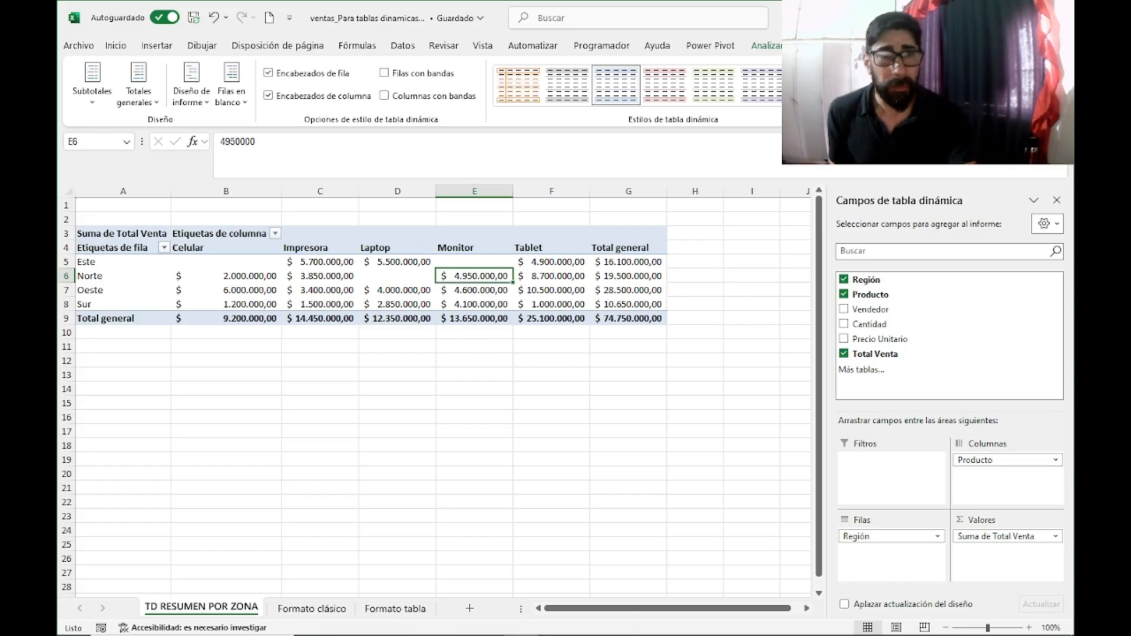
pyautogui.click(384, 73)
pyautogui.click(384, 95)
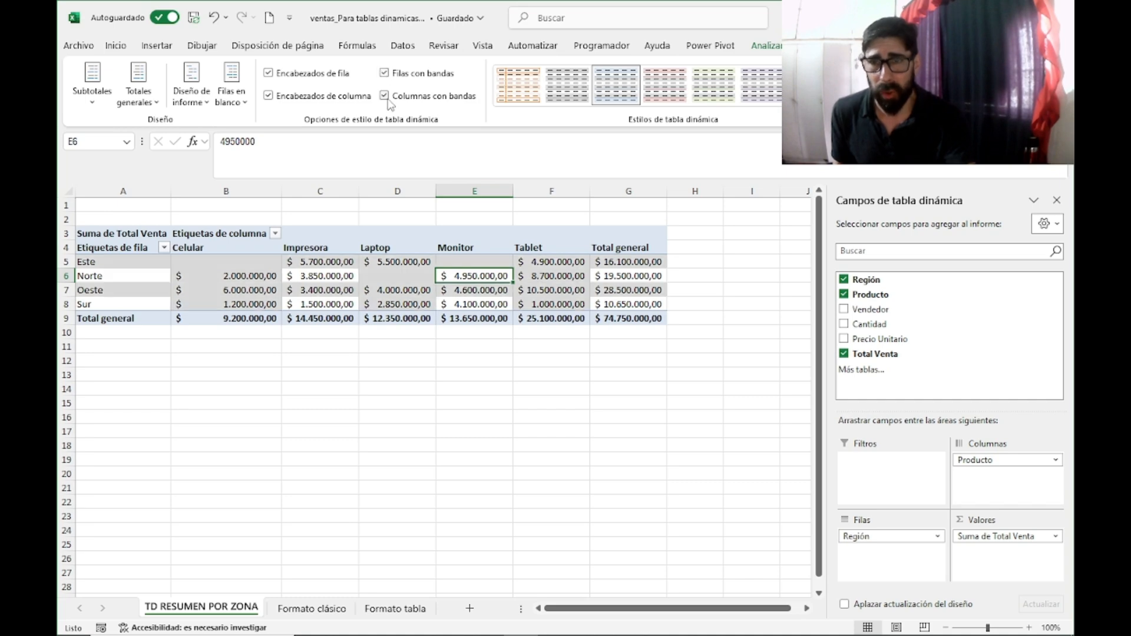
pyautogui.click(847, 100)
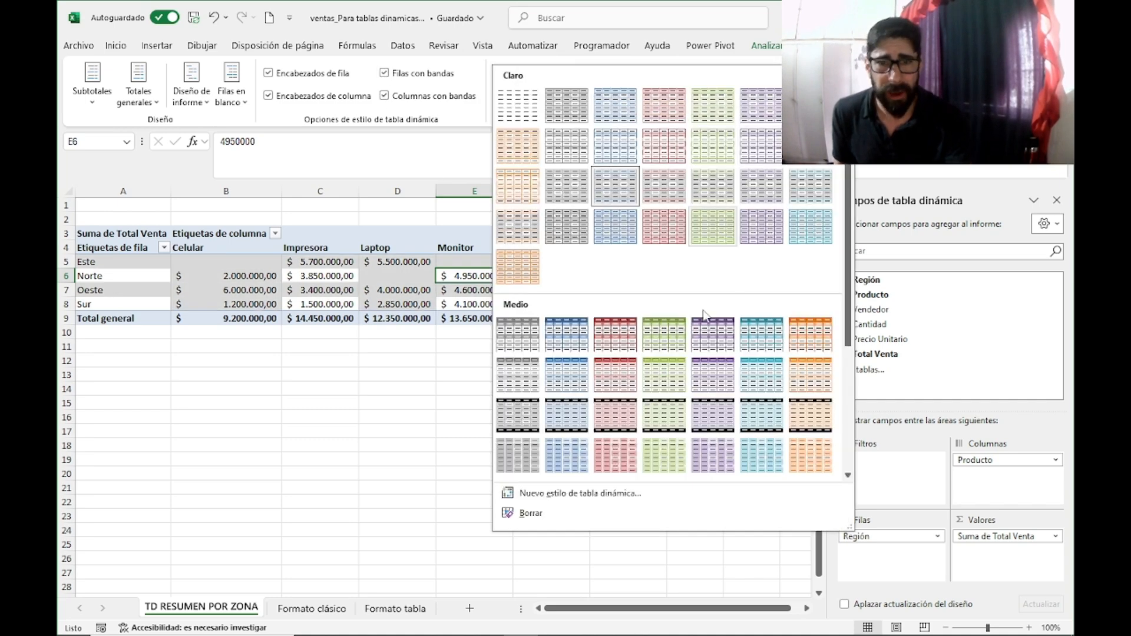
pyautogui.click(614, 332)
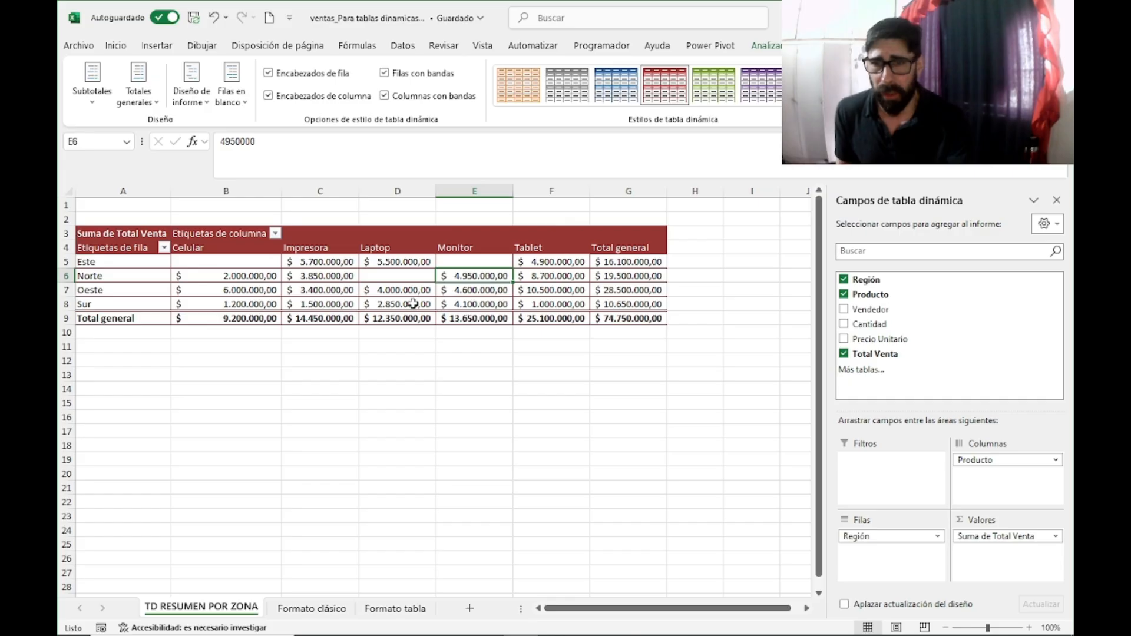
pyautogui.click(431, 407)
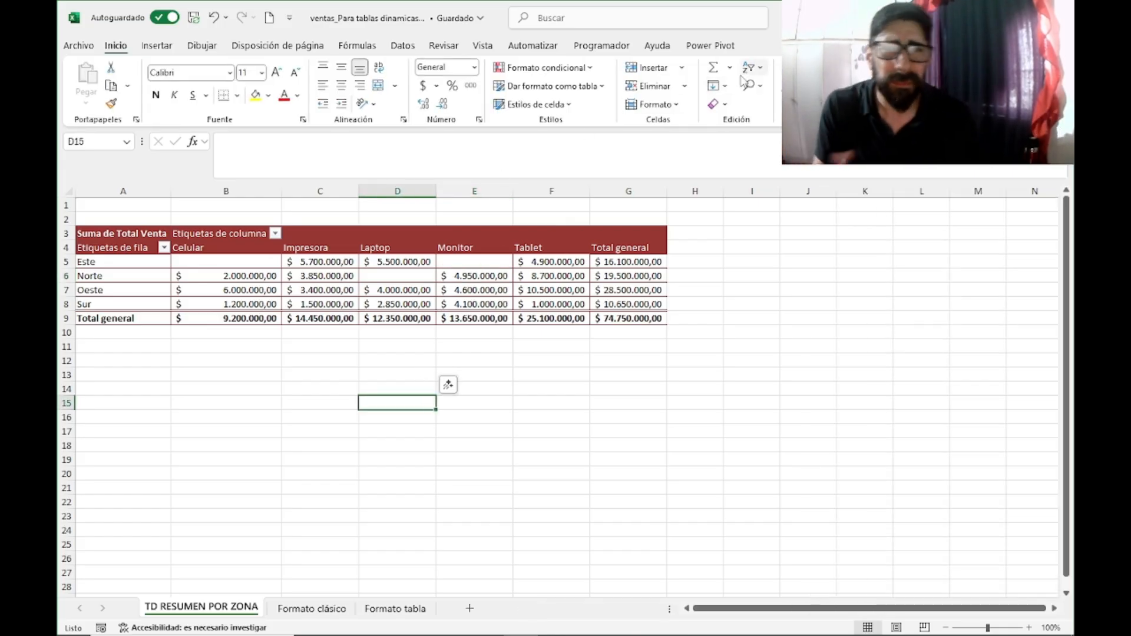
# Step: Examine the structured table on the Formato tabla sheet and its design options, including the tool to summarize with a pivot table
pyautogui.click(533, 236)
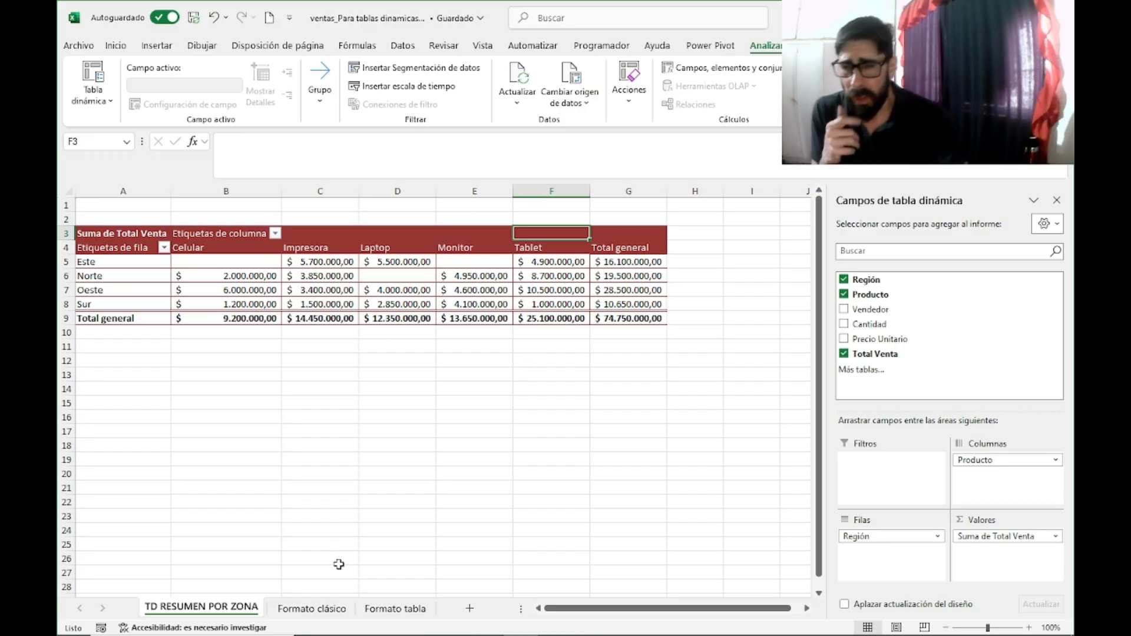
pyautogui.click(384, 612)
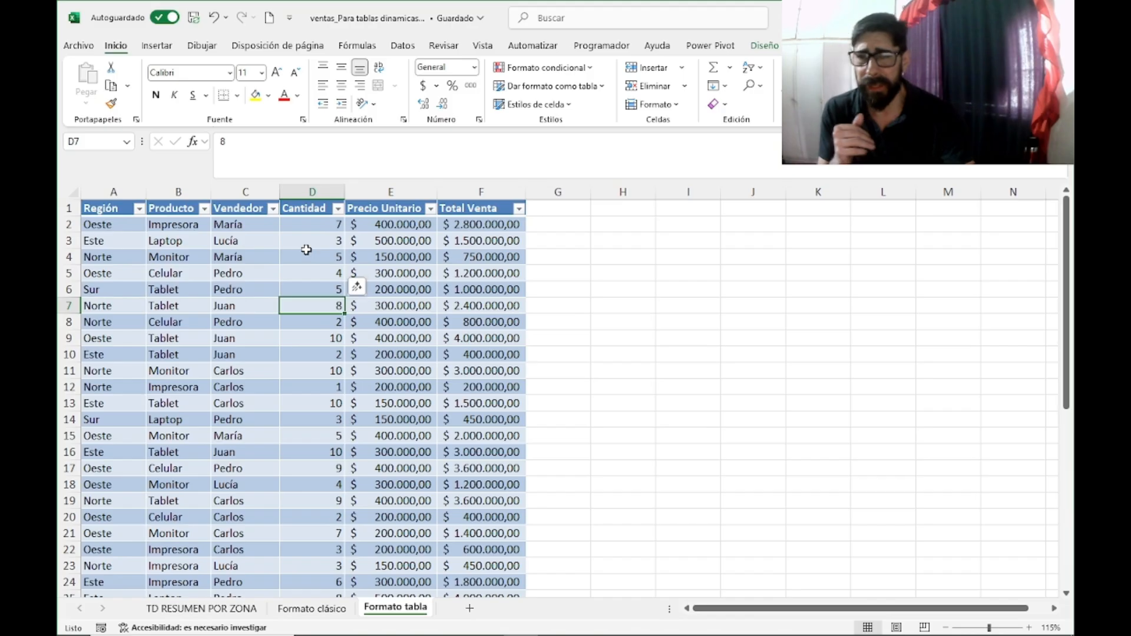
pyautogui.click(246, 247)
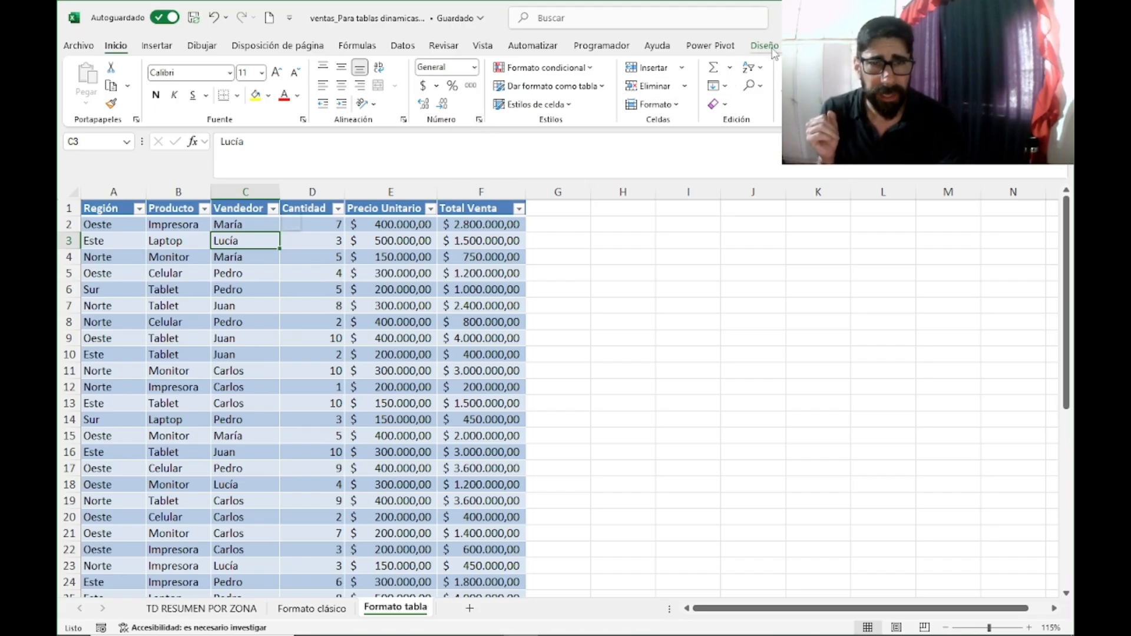
pyautogui.click(732, 300)
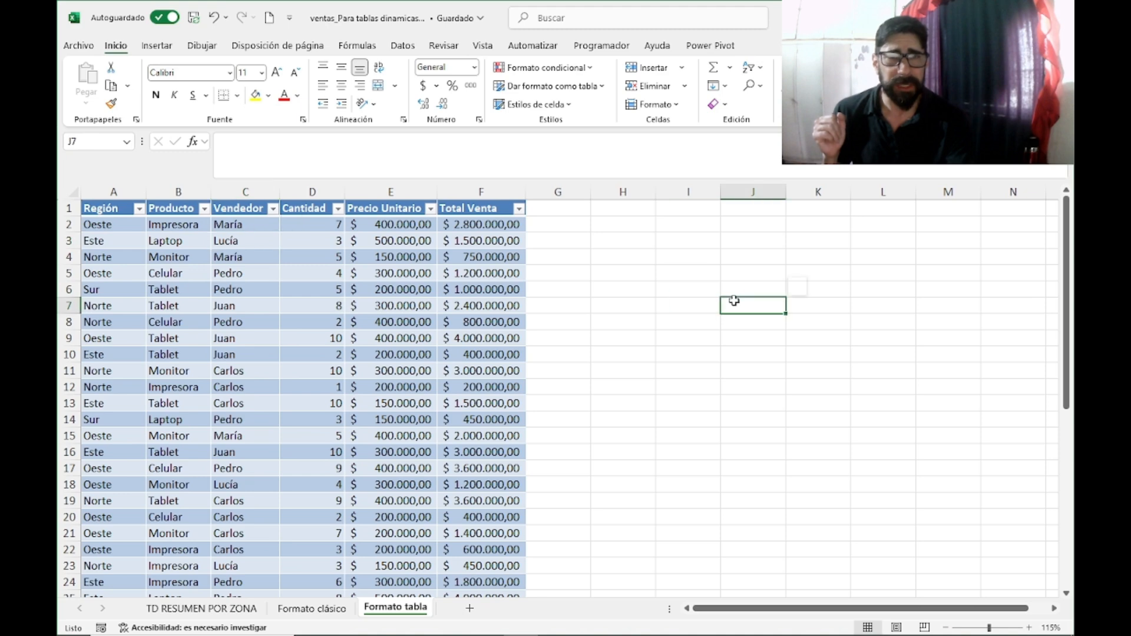
pyautogui.click(400, 260)
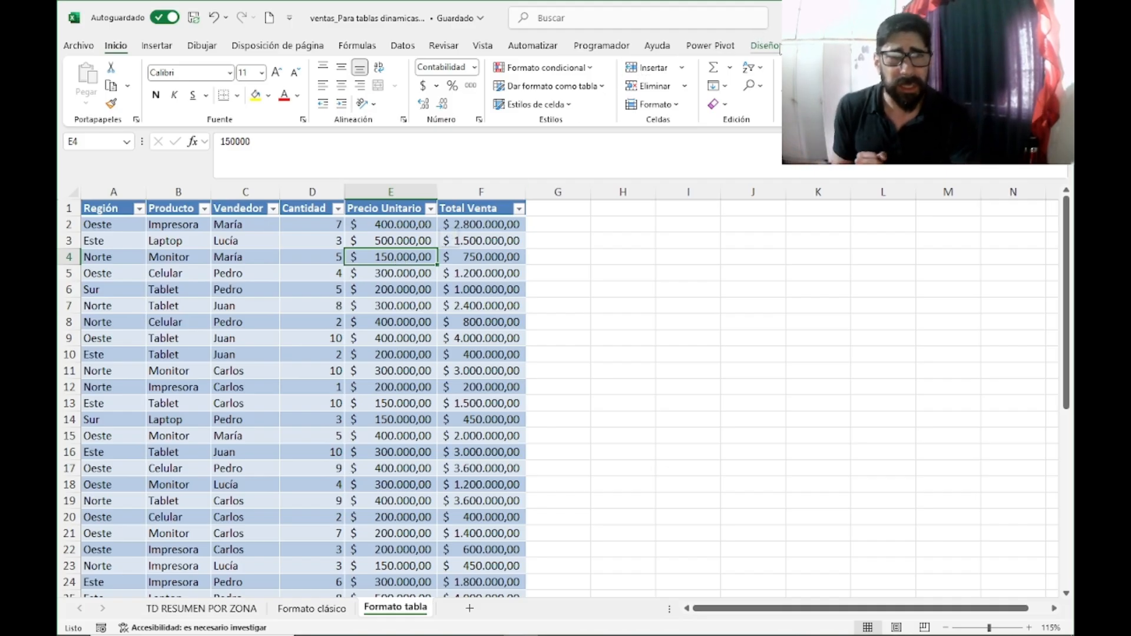
pyautogui.click(776, 46)
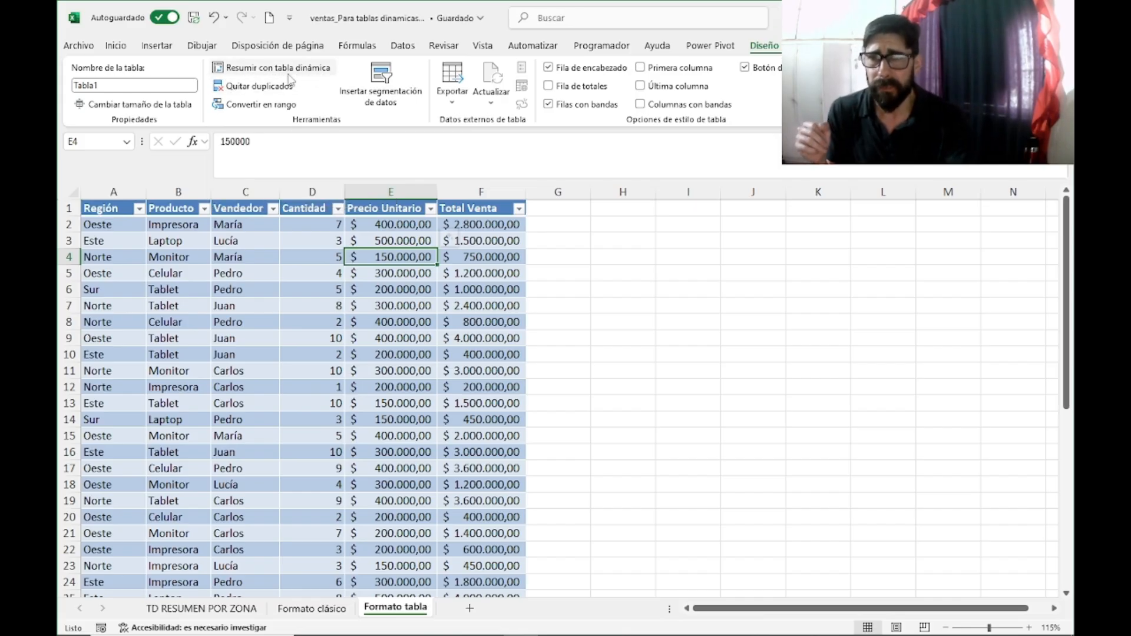
pyautogui.click(681, 304)
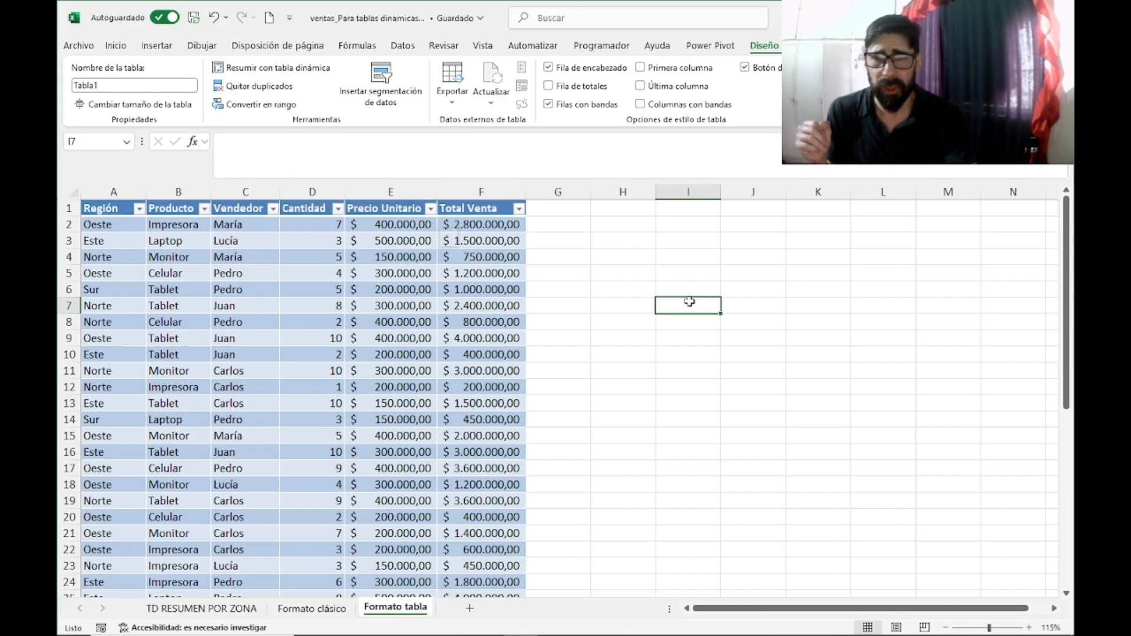
# Step: Summarize the structured table Tabla1 with a pivot table placed on a new worksheet
pyautogui.click(362, 271)
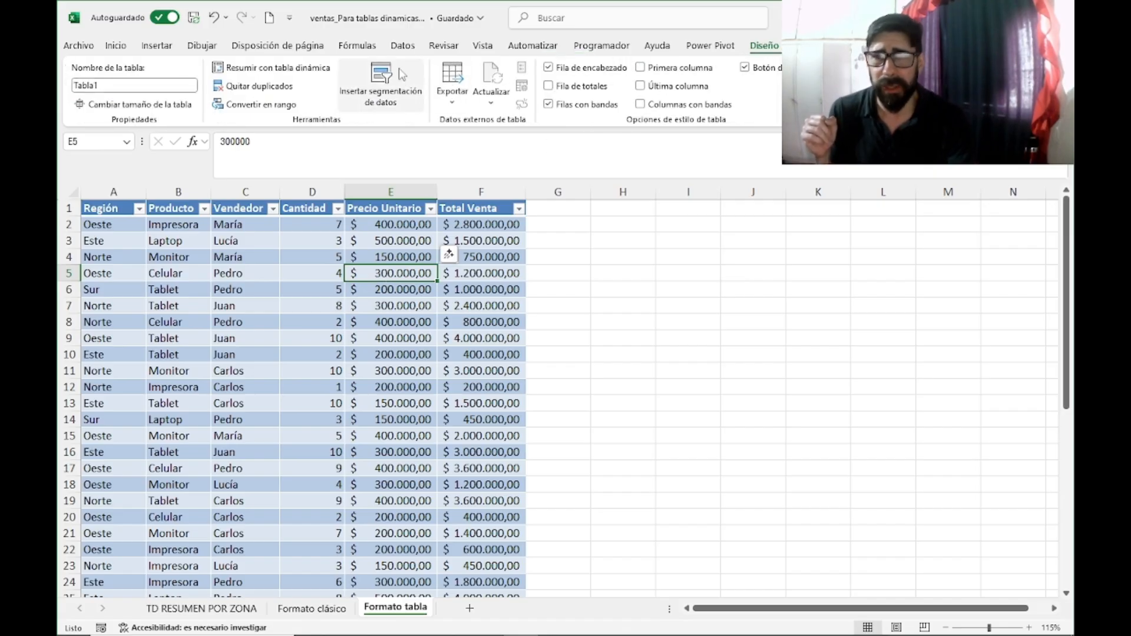
pyautogui.click(279, 69)
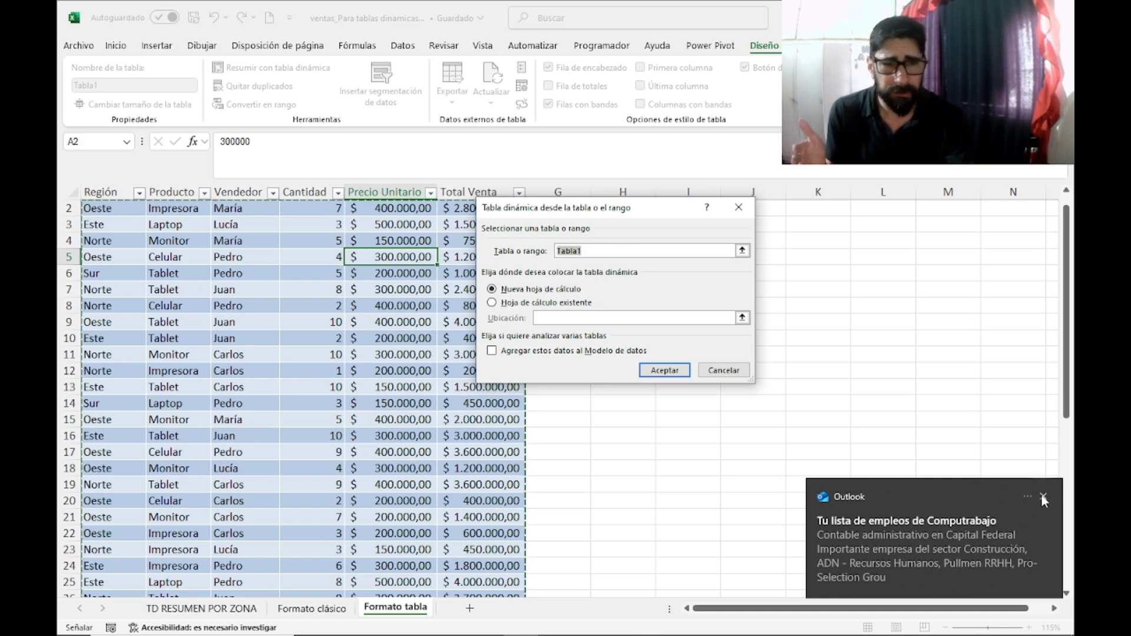
pyautogui.click(1043, 498)
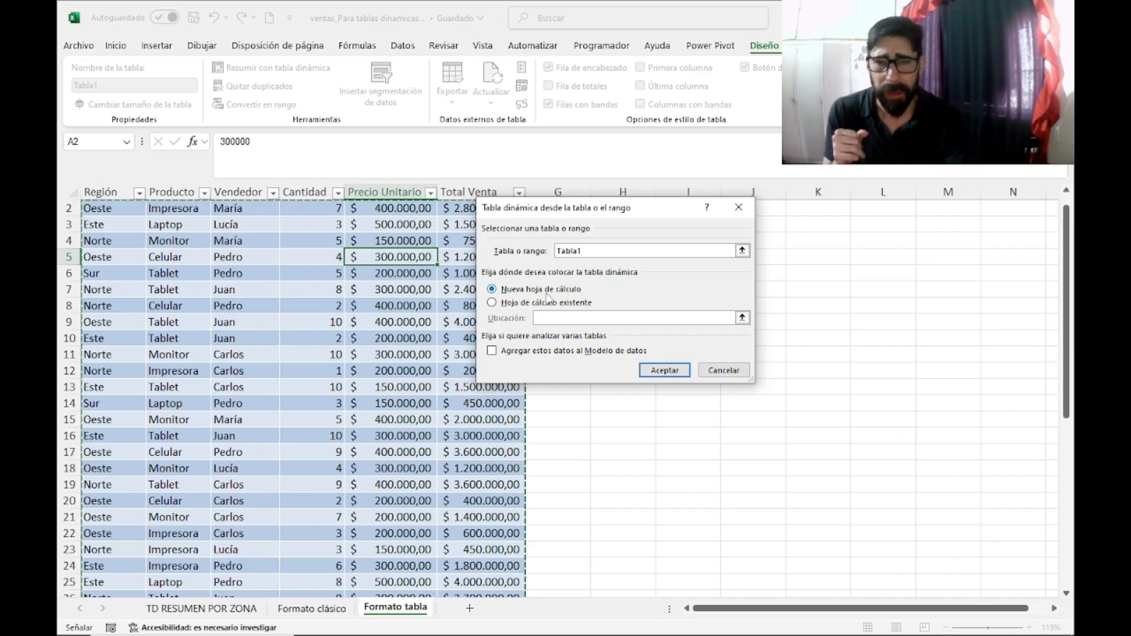
pyautogui.click(665, 370)
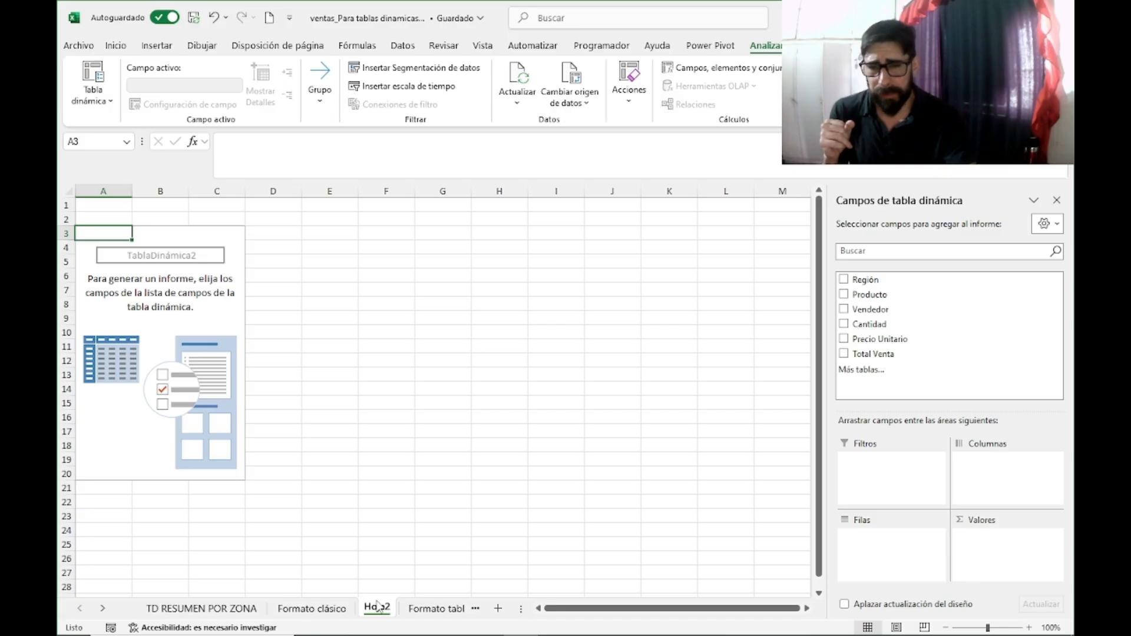
# Step: Rename the new pivot table sheet as TD RESUMEN POR VENDEDOR
pyautogui.rightClick(379, 611)
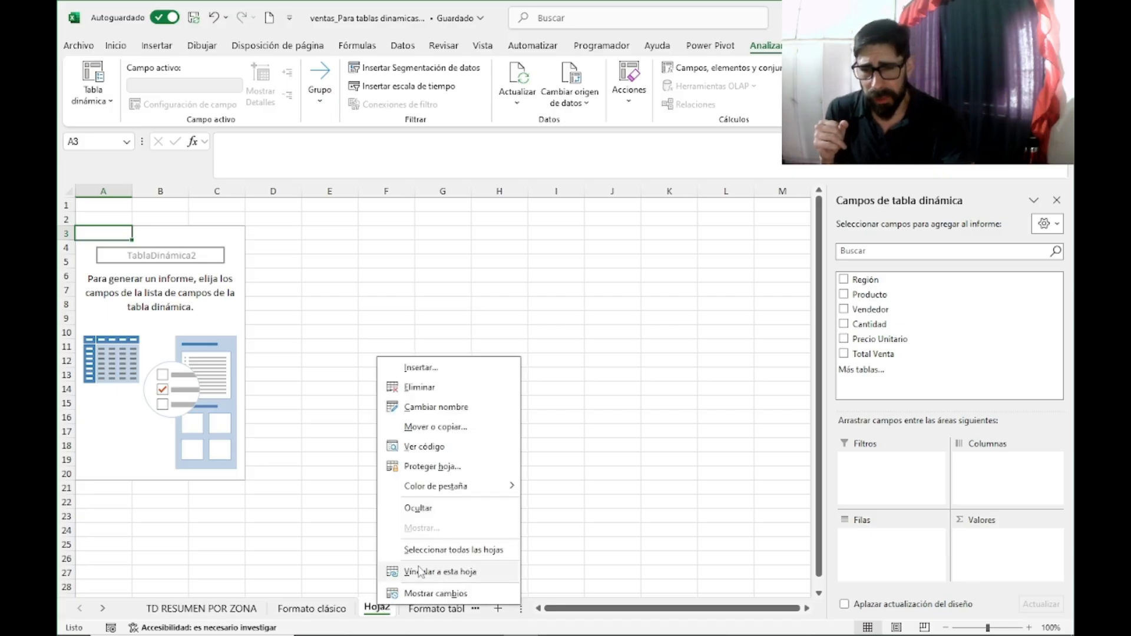
pyautogui.click(434, 407)
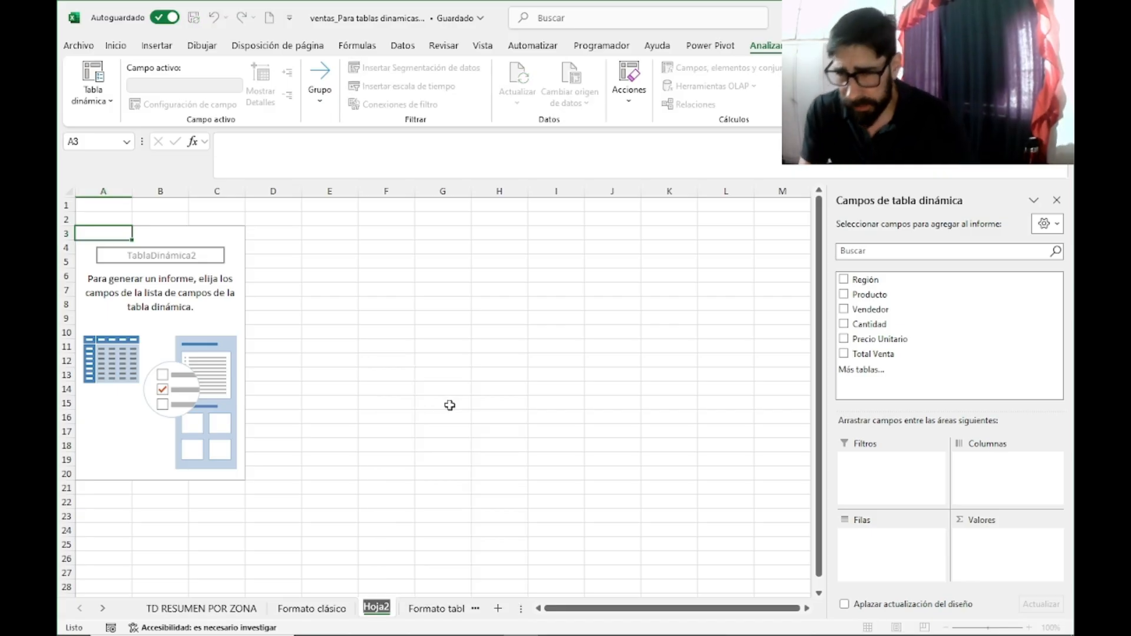
pyautogui.write('TD')
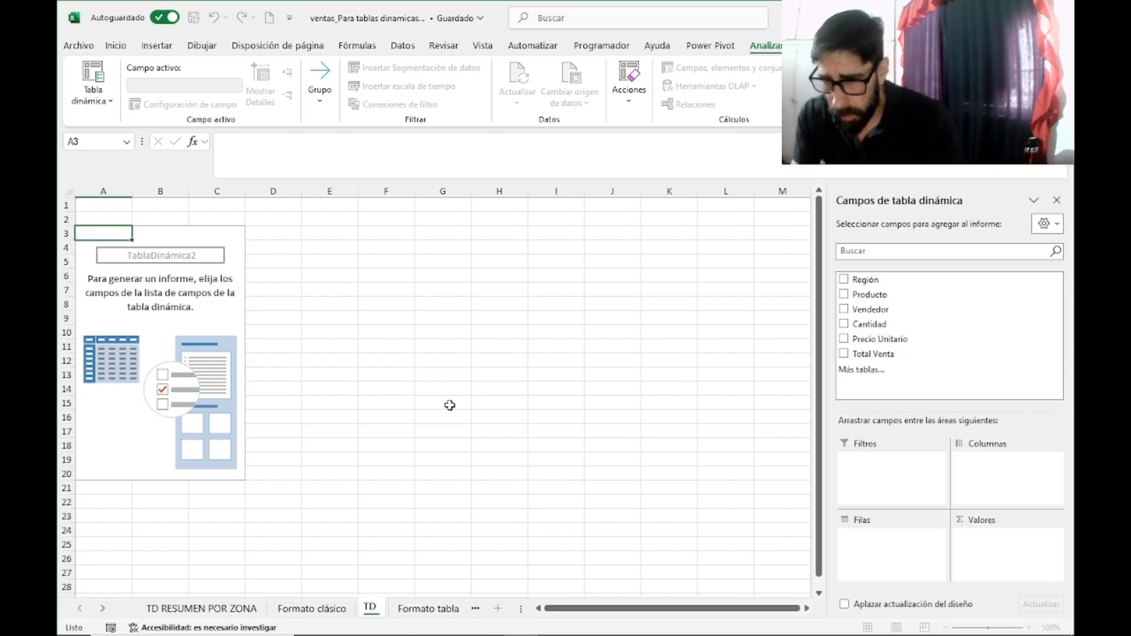
pyautogui.write(' RESUMEN P')
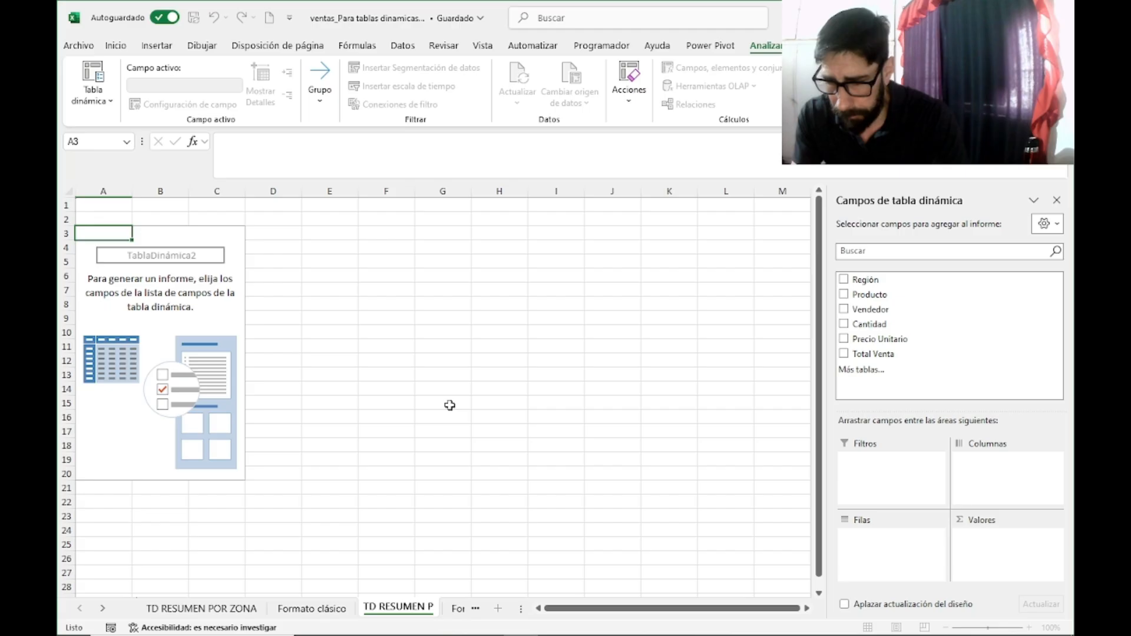
pyautogui.write('OR VENDEDO')
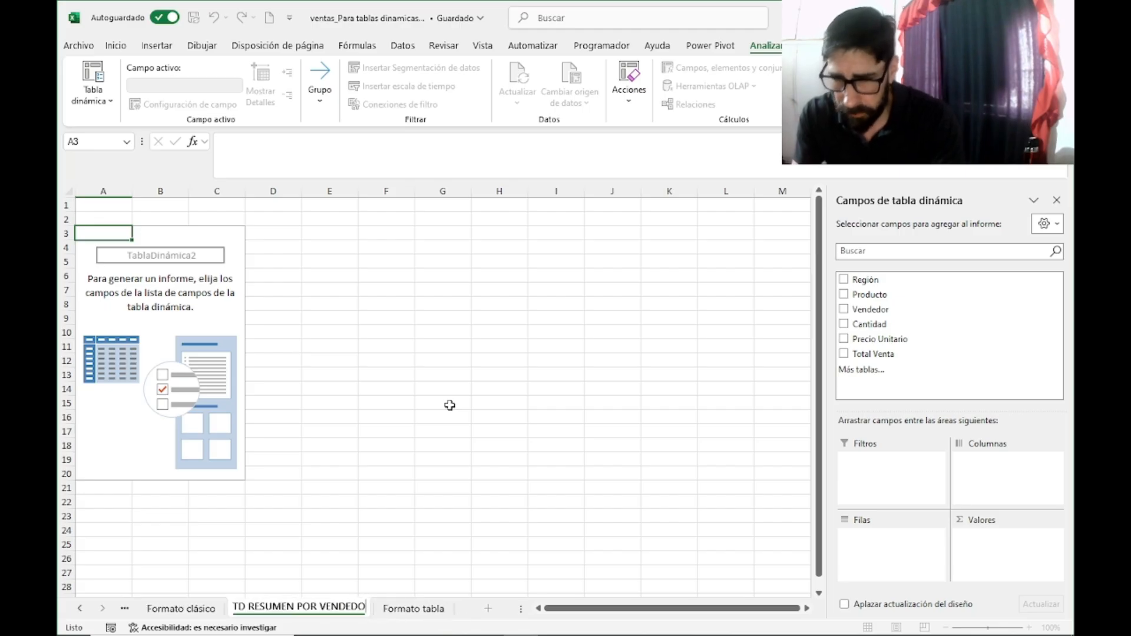
pyautogui.write('R')
pyautogui.press('Return')
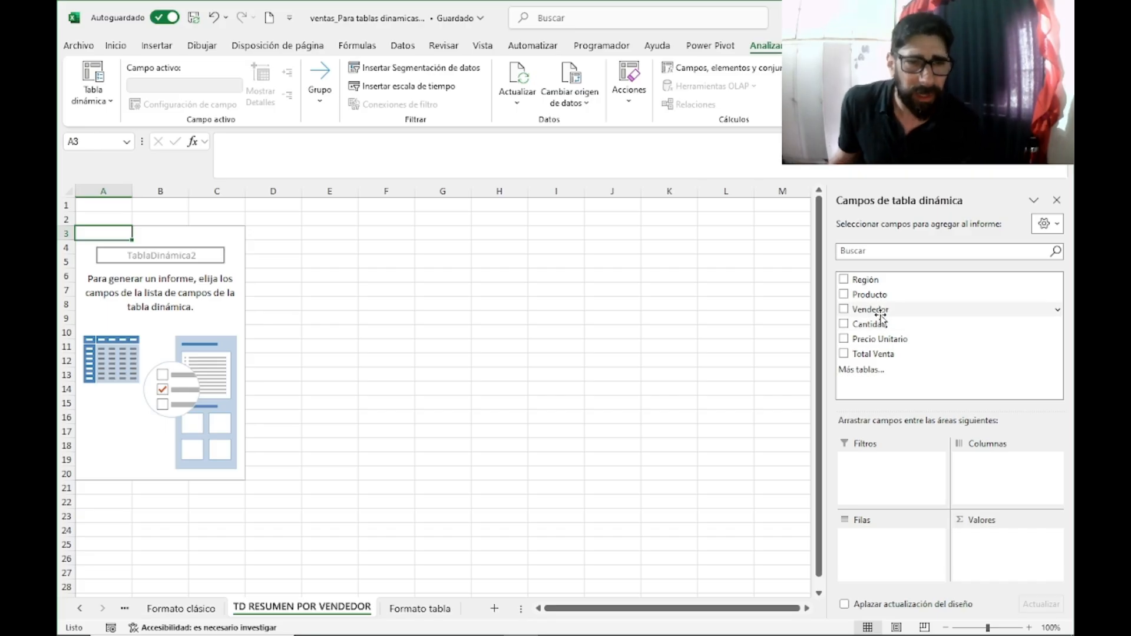
# Step: Summarize sales by seller in the pivot table, with Vendedor as rows and the sum of Total Venta as values
pyautogui.moveTo(880, 311); pyautogui.dragTo(877, 557)
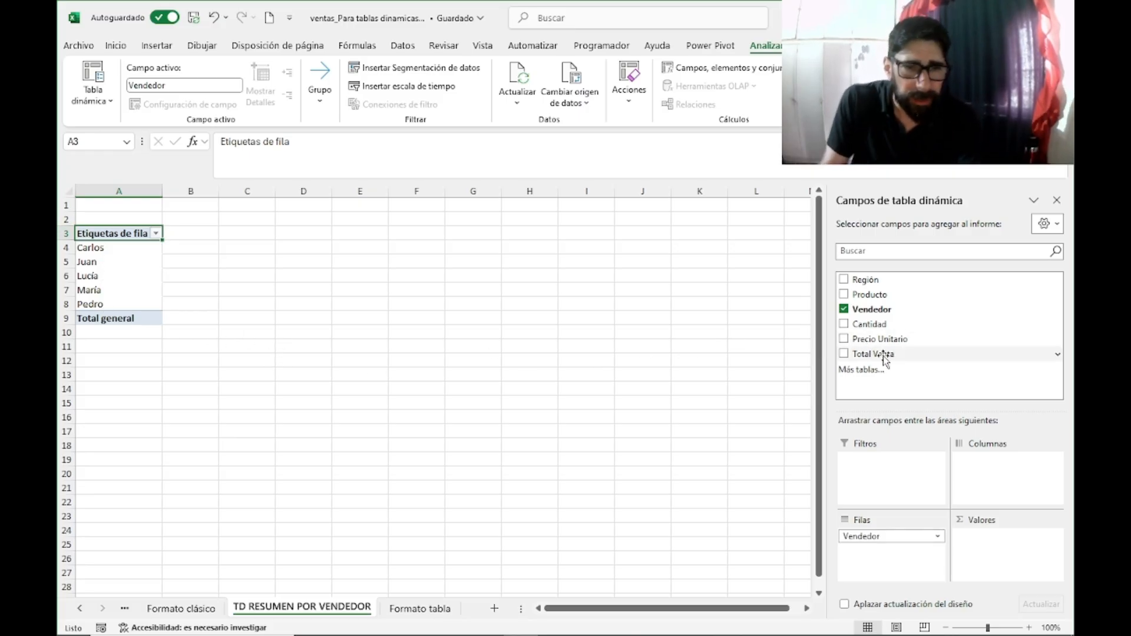
pyautogui.moveTo(885, 358); pyautogui.dragTo(989, 561)
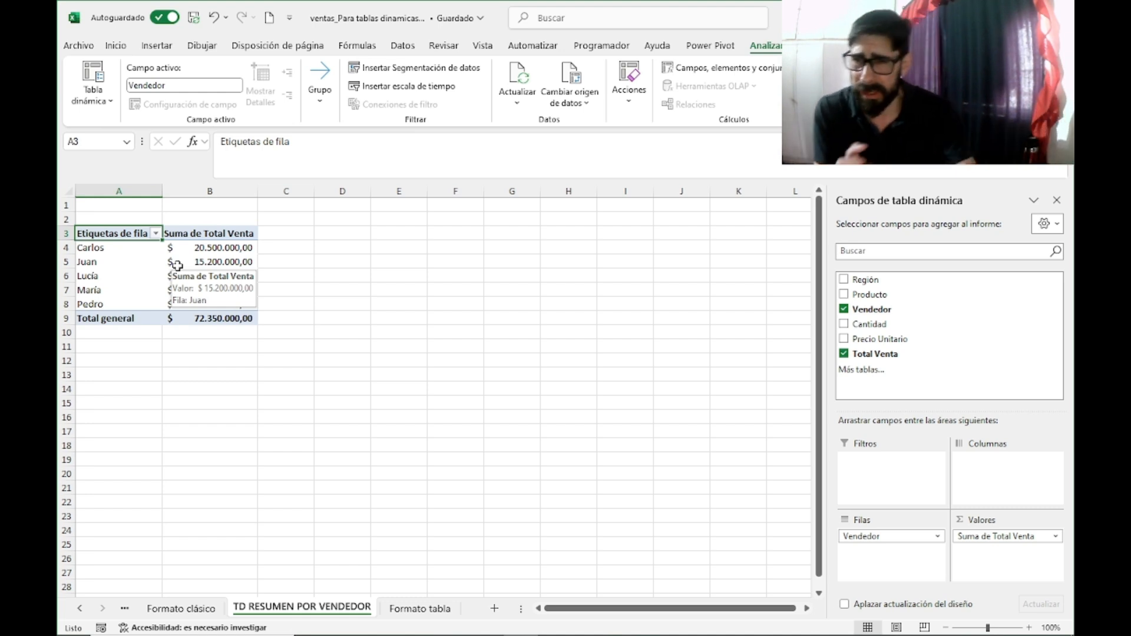
pyautogui.click(394, 248)
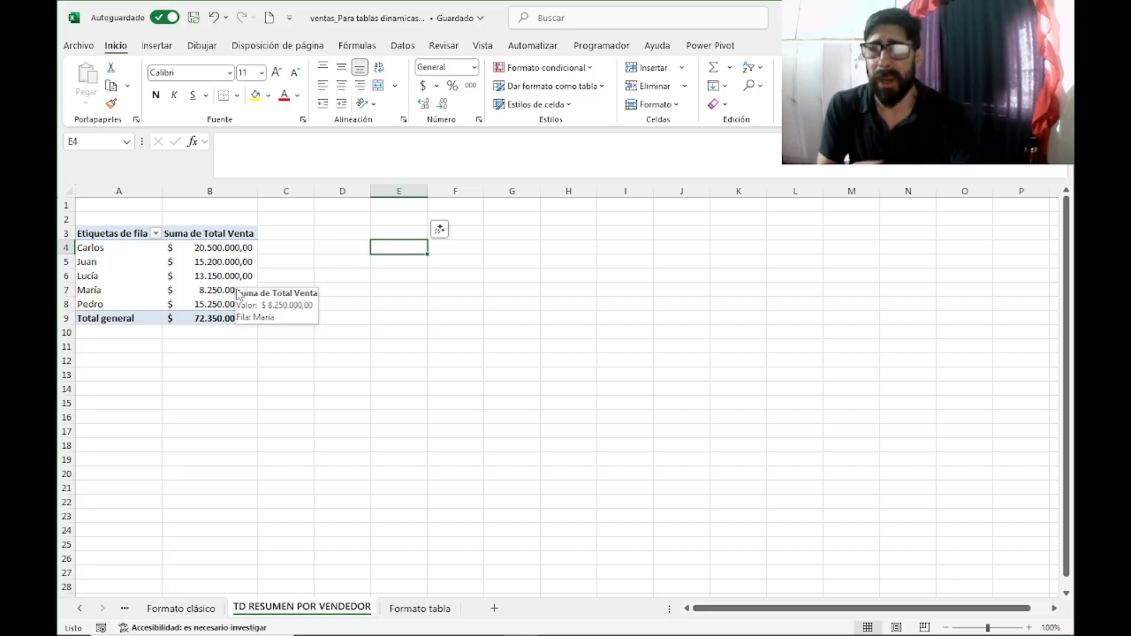
pyautogui.click(393, 219)
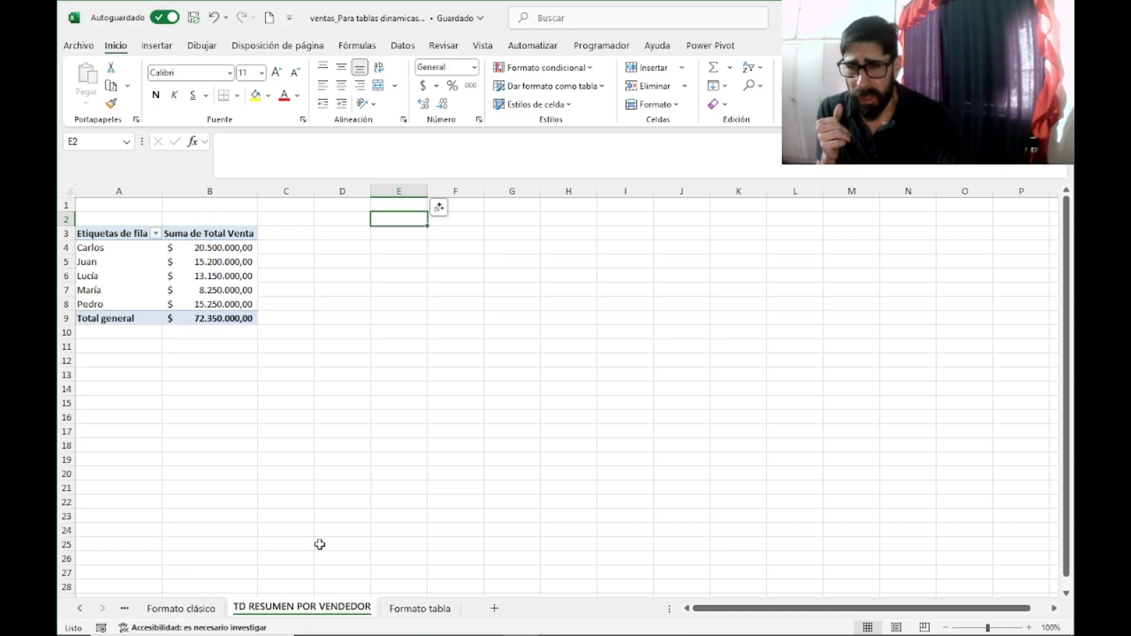
# Step: Change the pivot table's row label heading in cell A3 to VENDEDORES
pyautogui.click(117, 235)
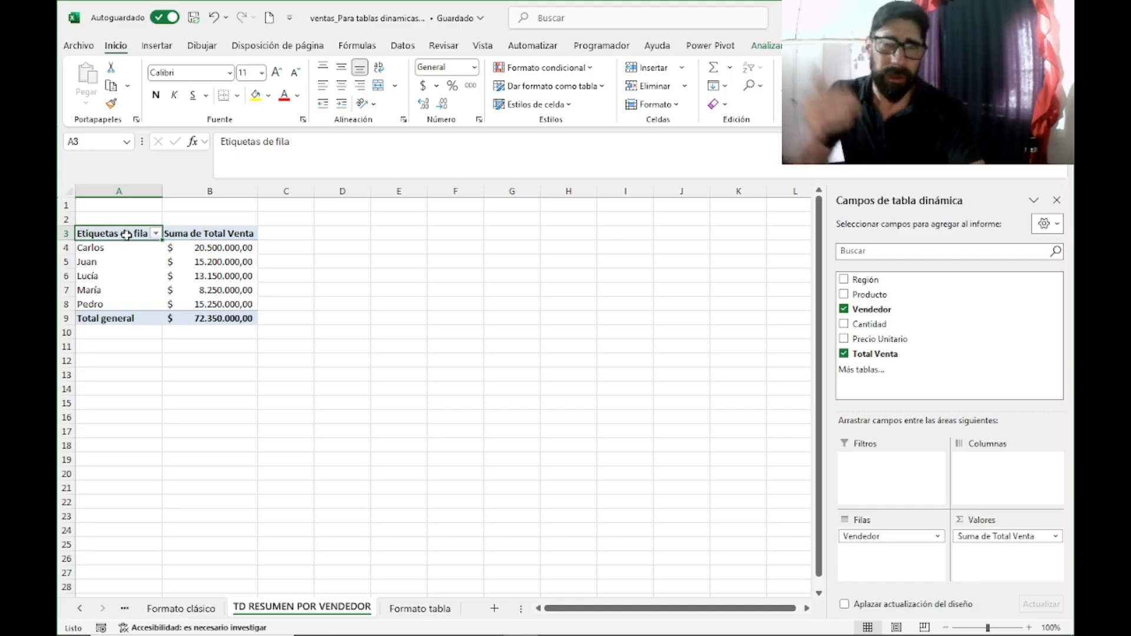
pyautogui.press('BackSpace')
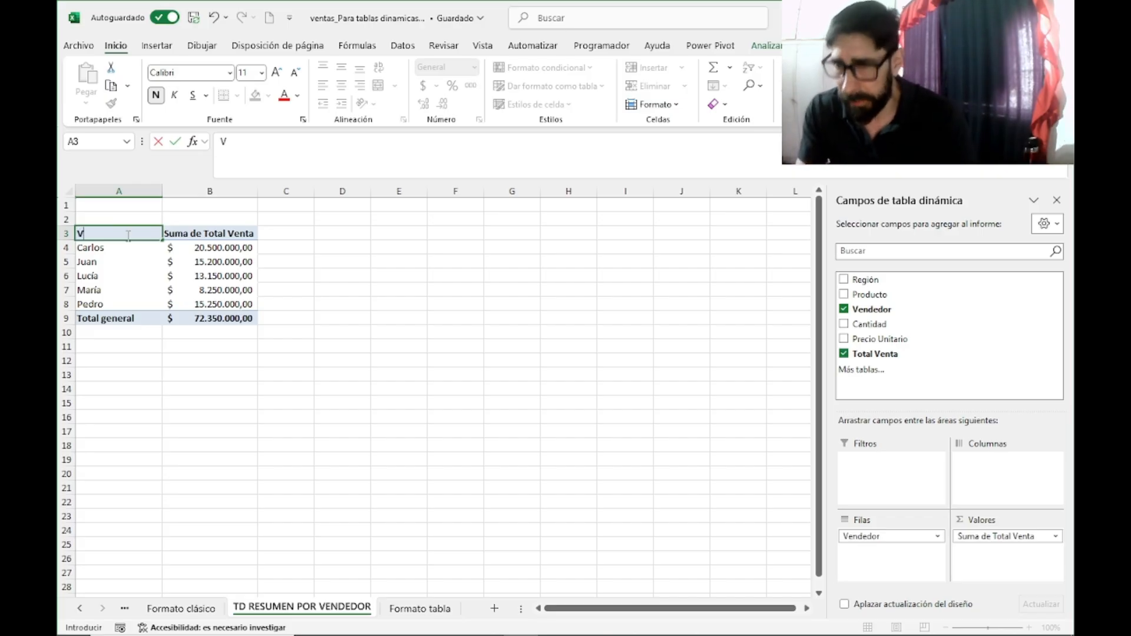
pyautogui.write('VENDEDORES')
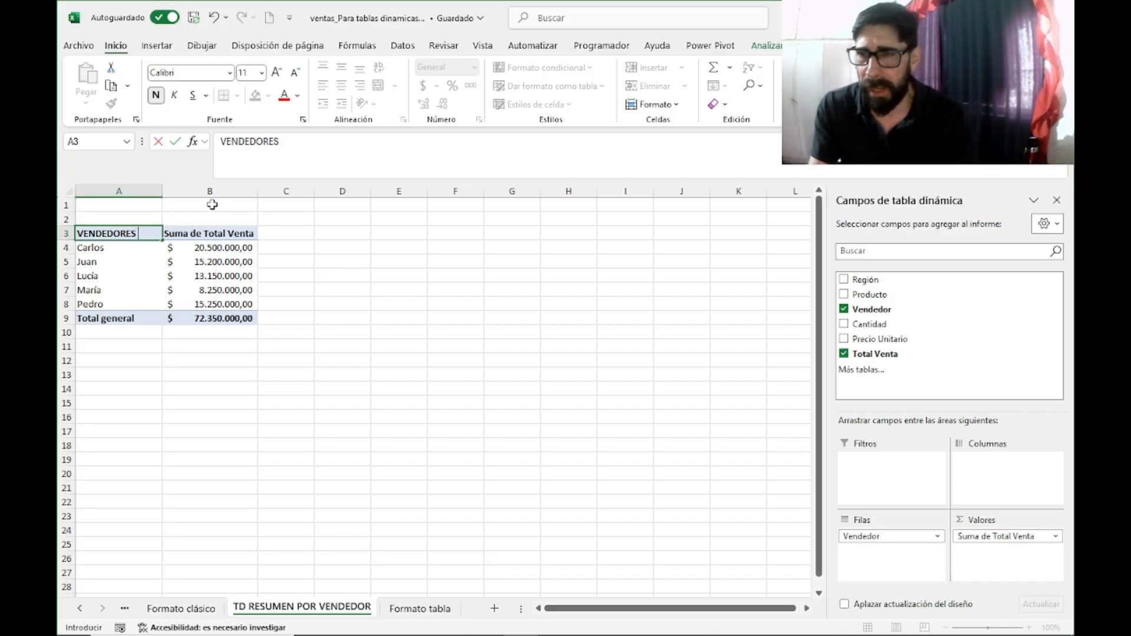
pyautogui.press('Return')
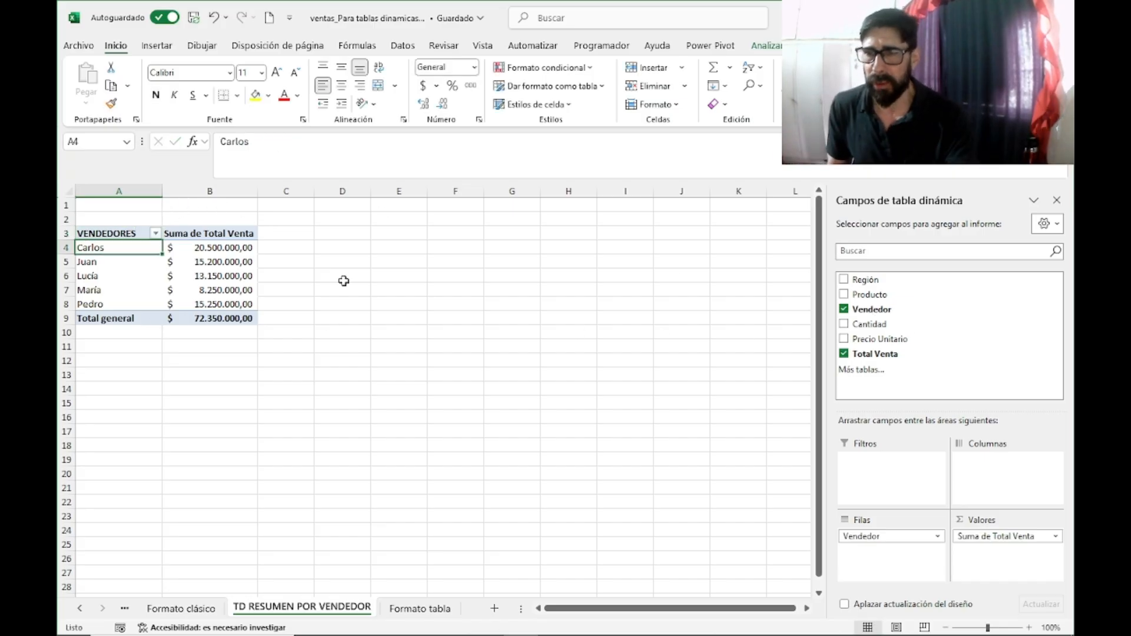
pyautogui.click(493, 422)
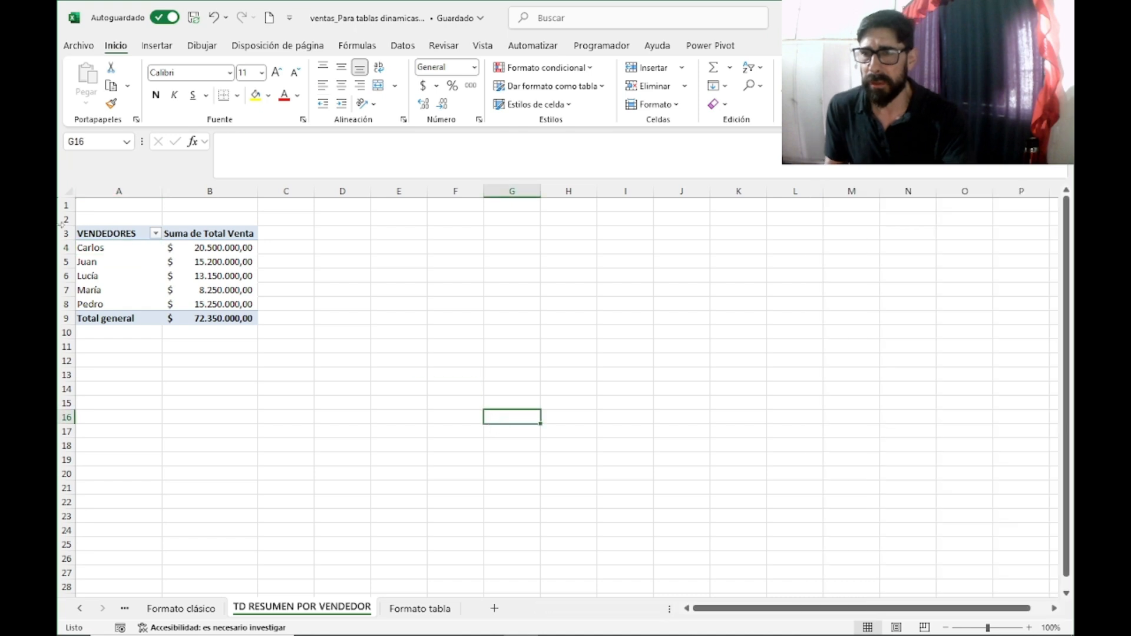
# Step: Break the seller summary down by region by adding Región to the pivot table's columns
pyautogui.click(122, 235)
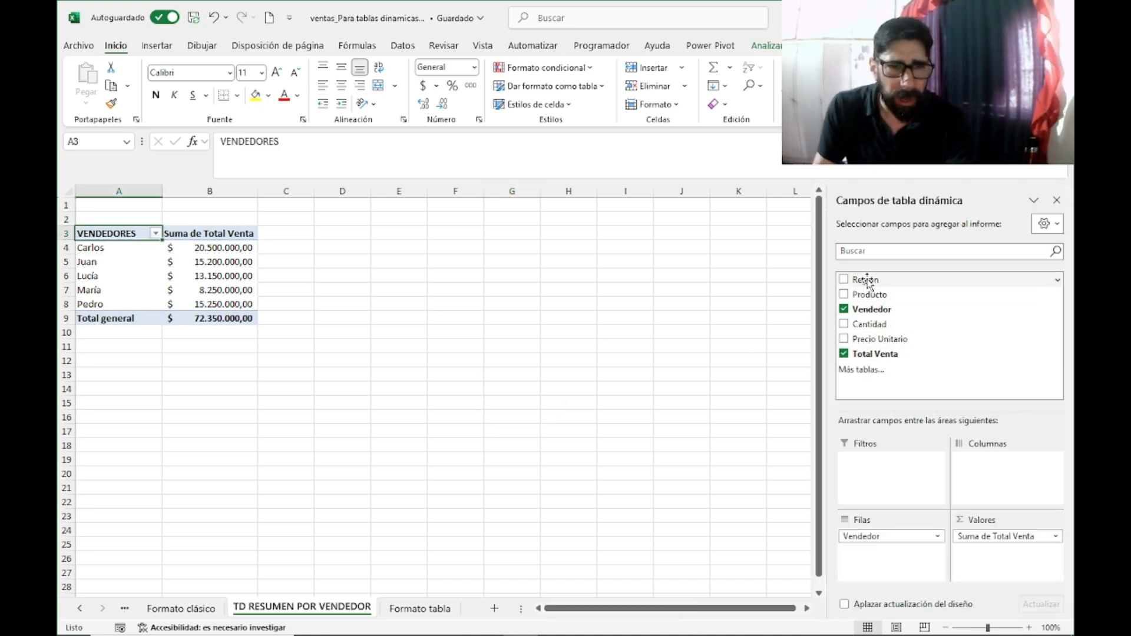
pyautogui.moveTo(869, 284); pyautogui.dragTo(1002, 474)
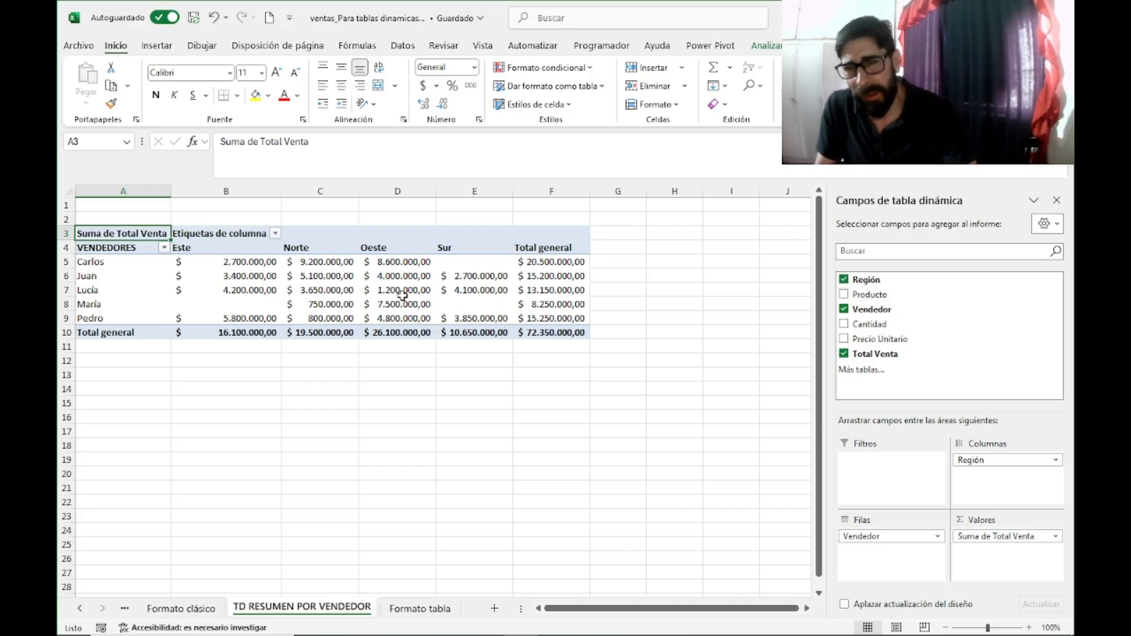
pyautogui.click(396, 275)
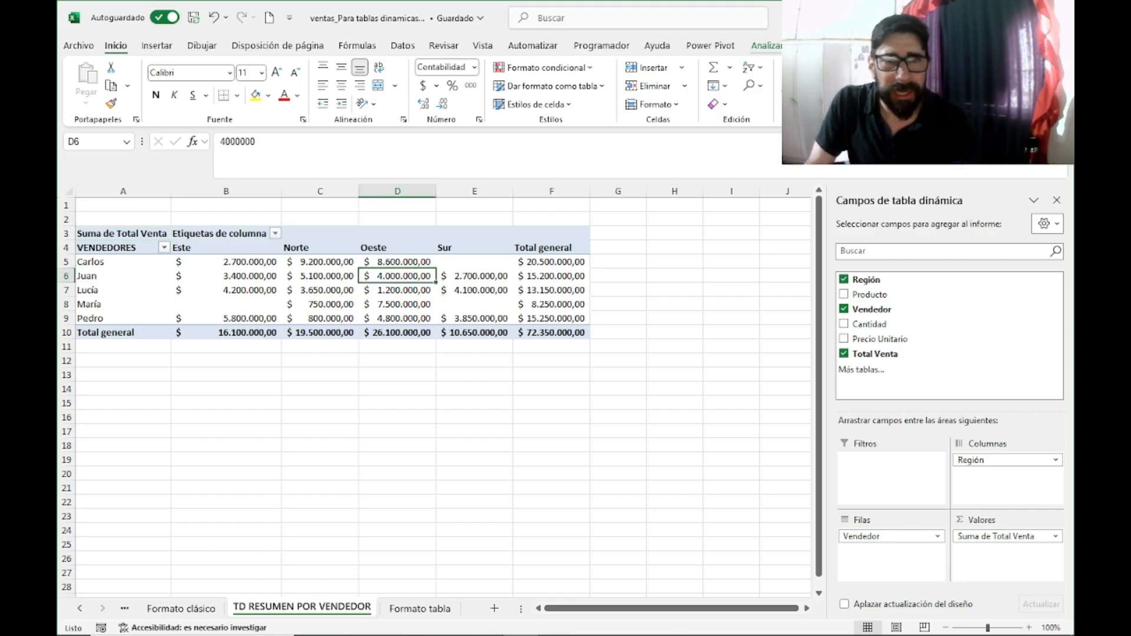
# Step: Insert a slicer for the Producto field into the seller pivot table
pyautogui.click(797, 46)
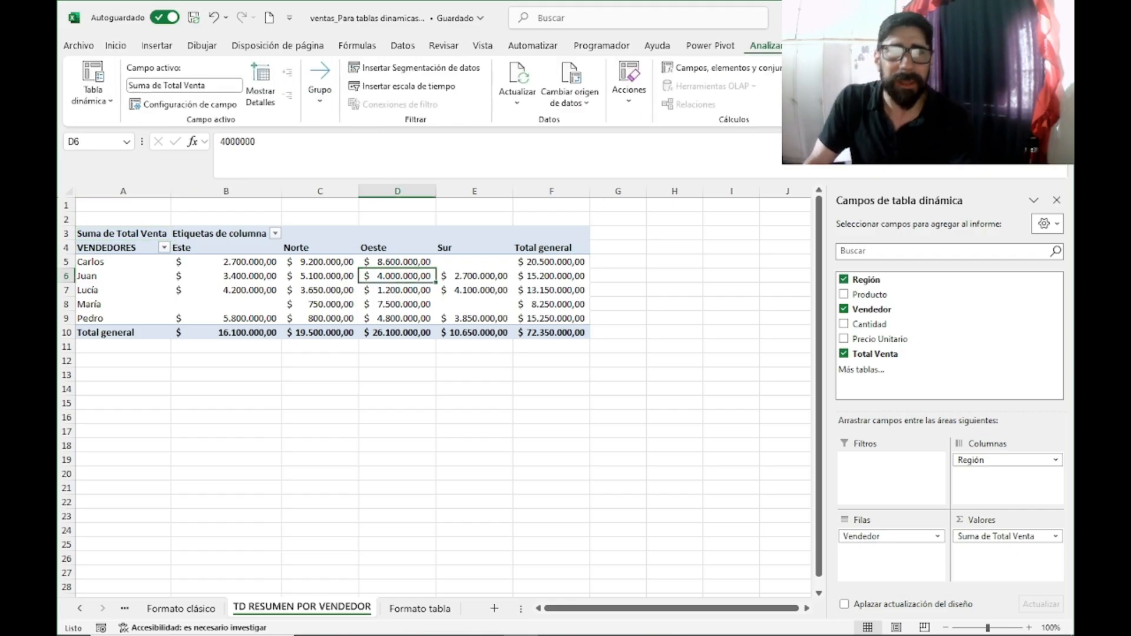
pyautogui.click(439, 69)
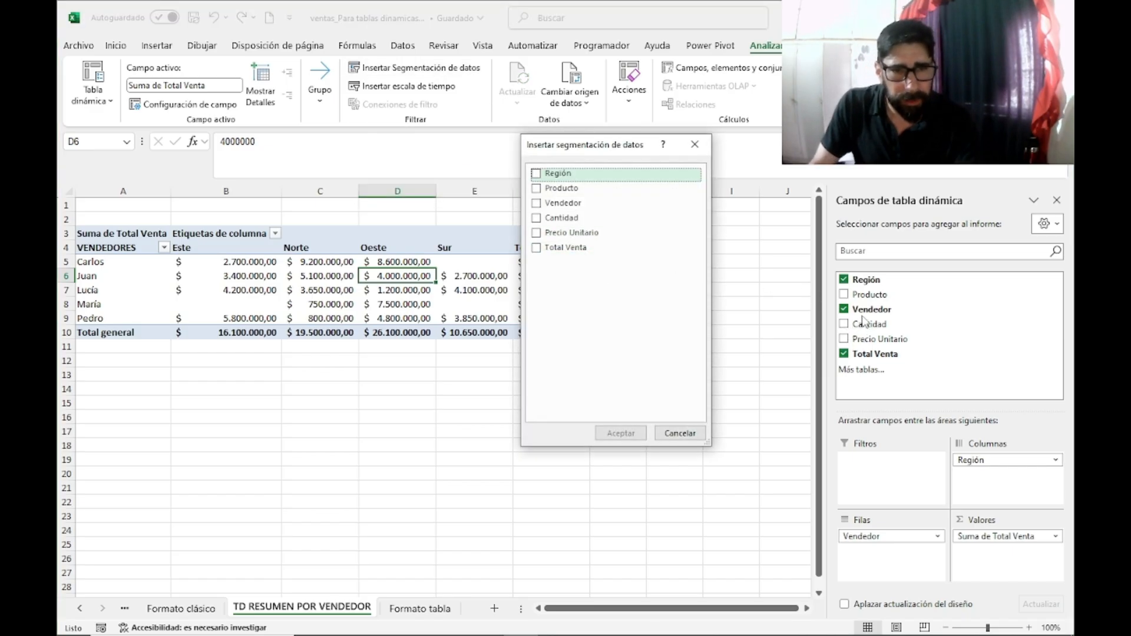
pyautogui.click(537, 189)
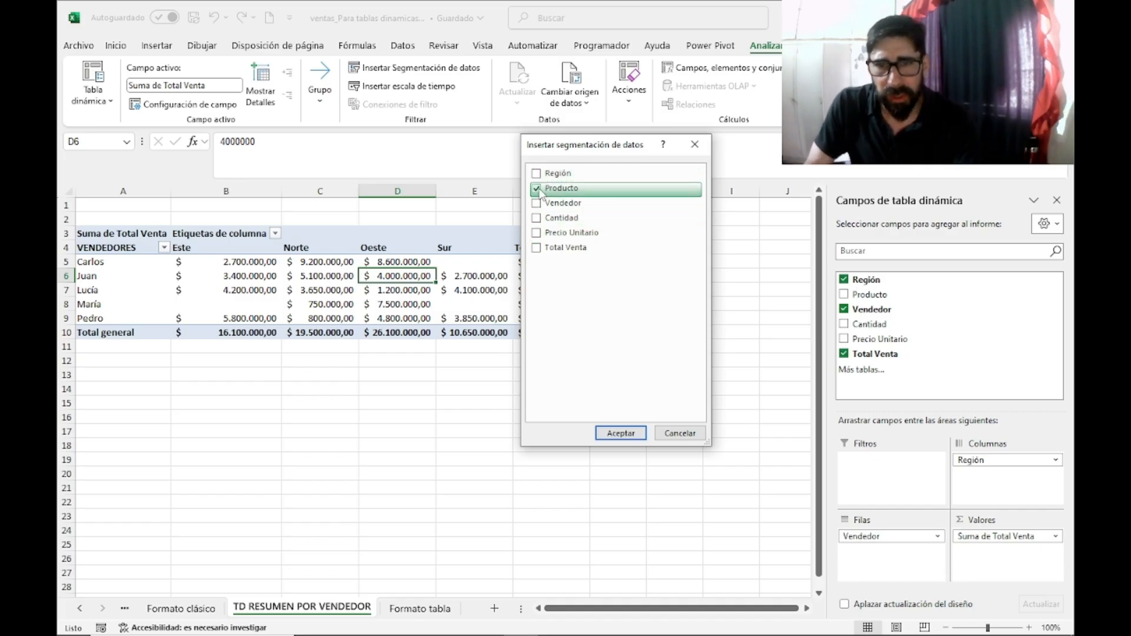
pyautogui.click(621, 433)
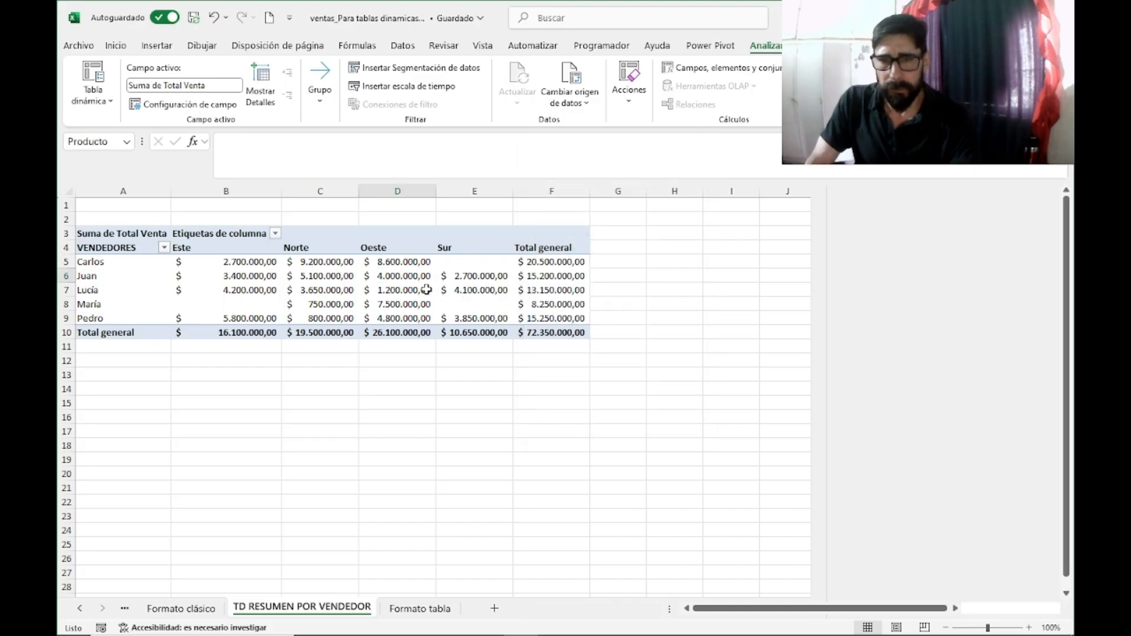
# Step: Place the Producto slicer in the empty area beside the pivot table and shorten it to fit its product list
pyautogui.moveTo(450, 307); pyautogui.dragTo(717, 221)
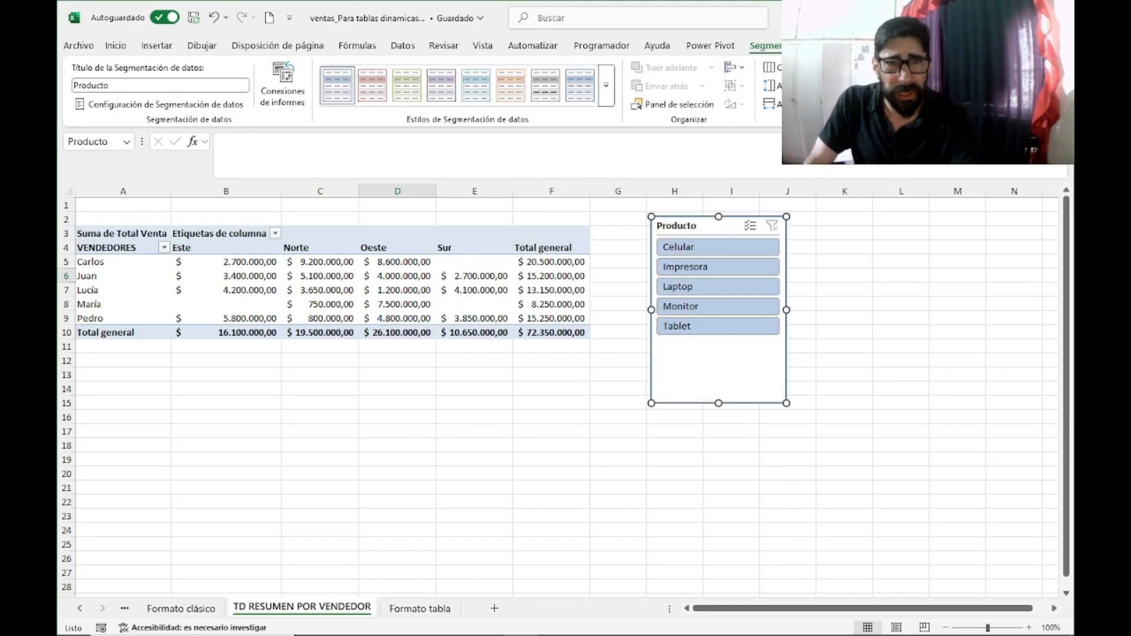
pyautogui.click(916, 314)
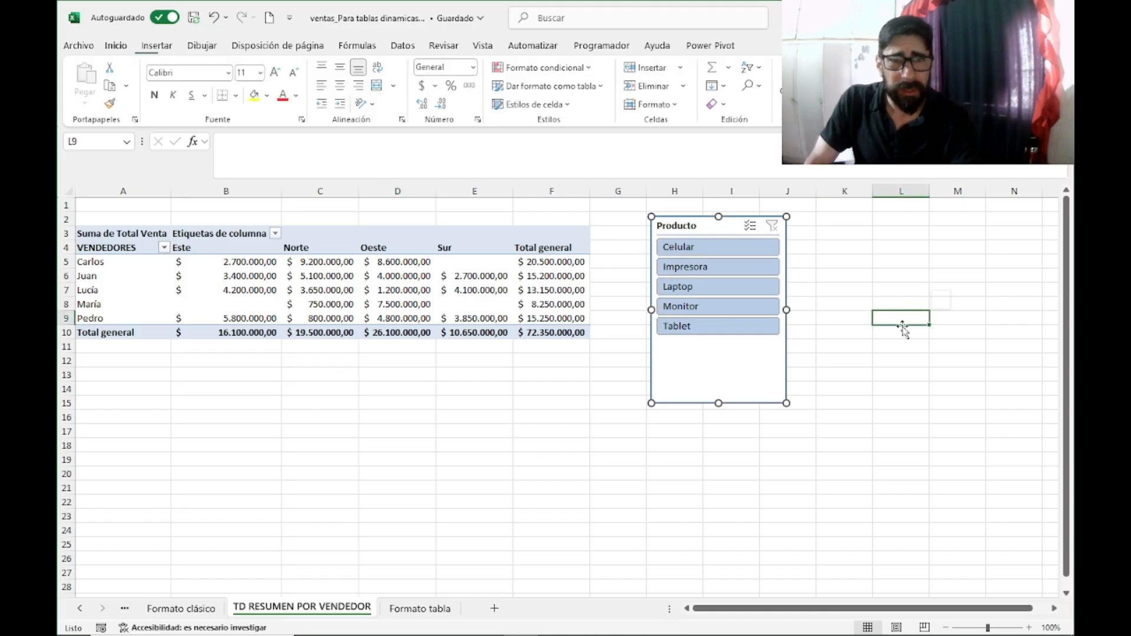
pyautogui.click(678, 377)
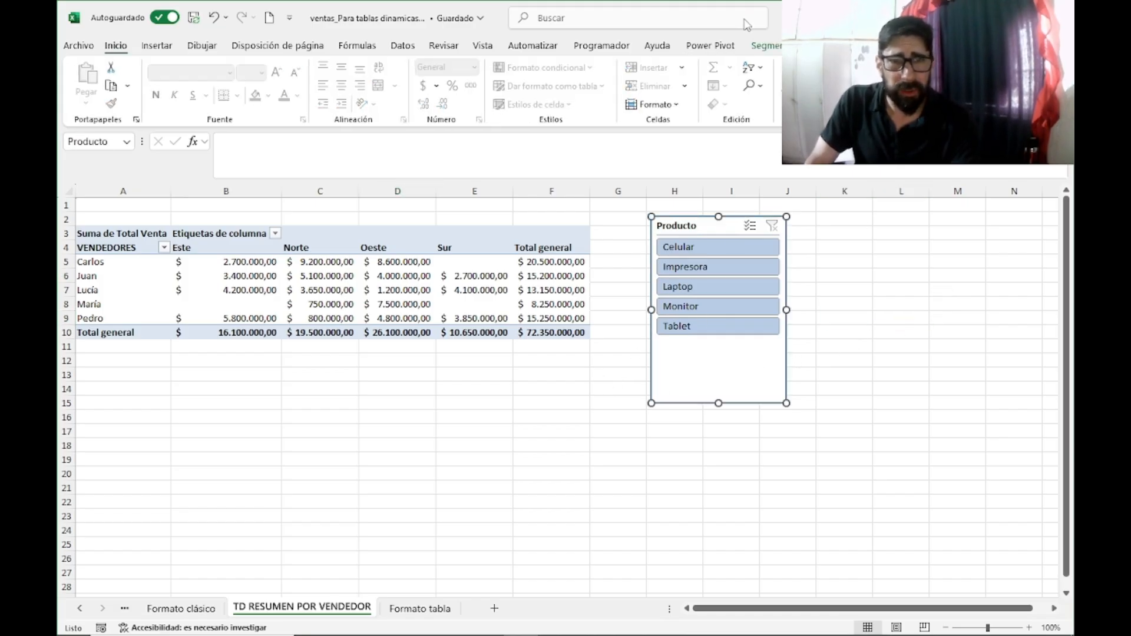
pyautogui.click(766, 50)
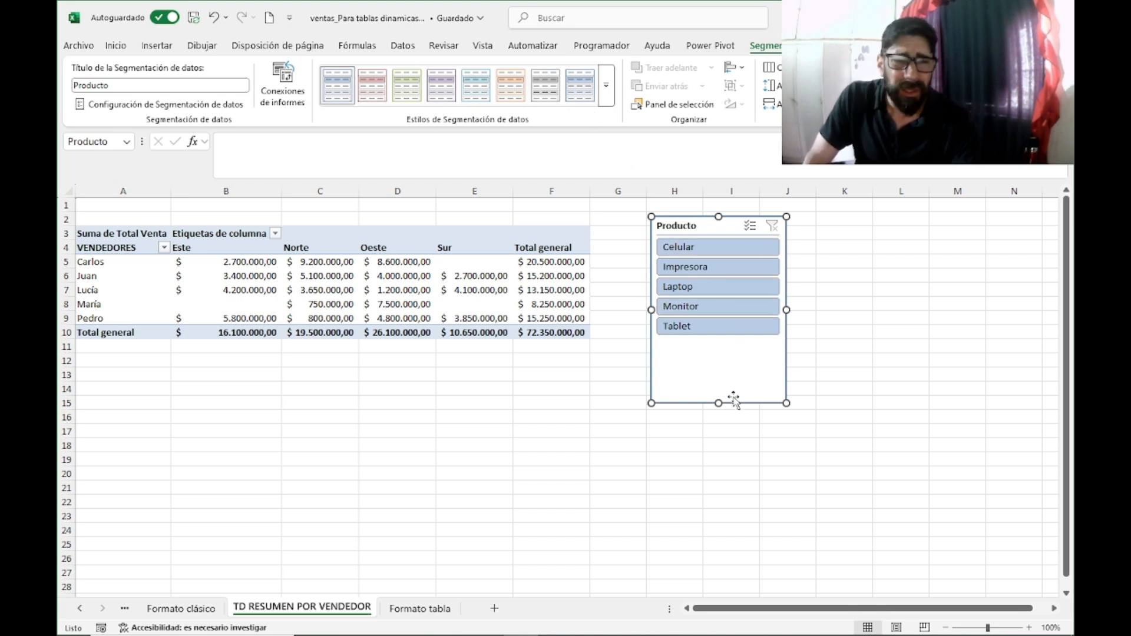
pyautogui.moveTo(717, 390); pyautogui.dragTo(710, 348)
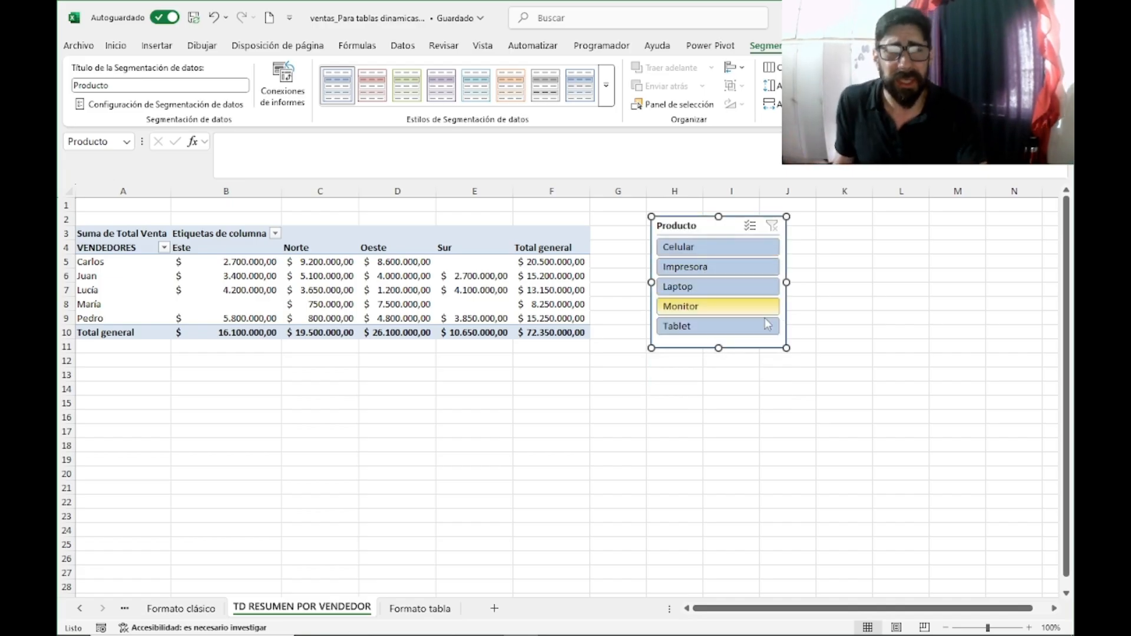
pyautogui.click(878, 263)
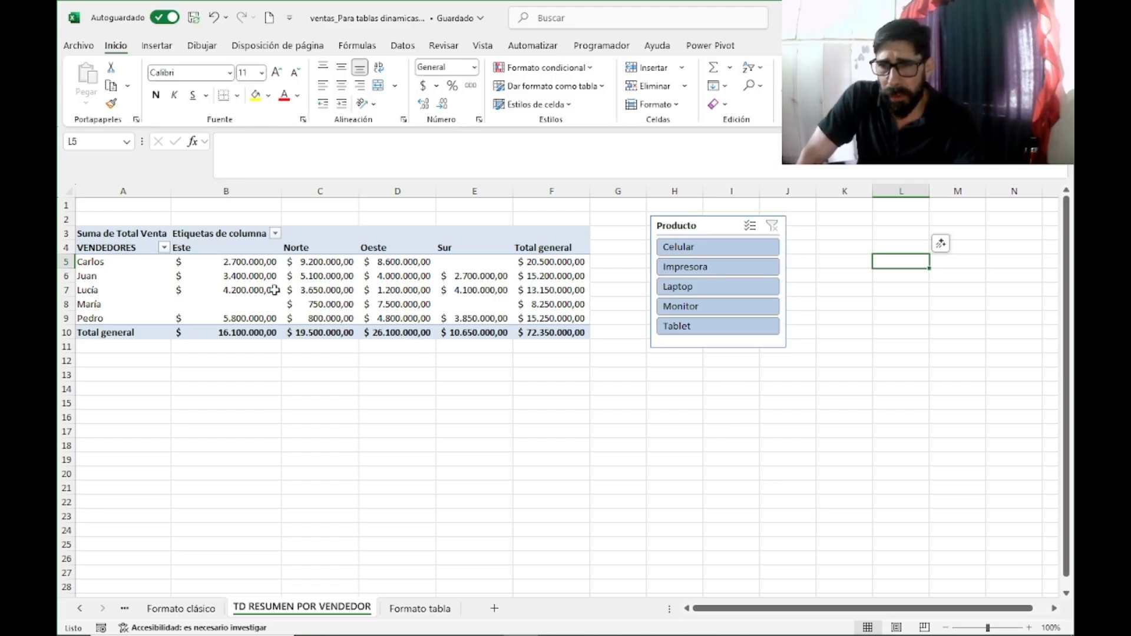
# Step: Filter the pivot table with the Producto slicer by Celular, Impresora, Laptop and Monitor in turn, ending on Tablet
pyautogui.click(703, 250)
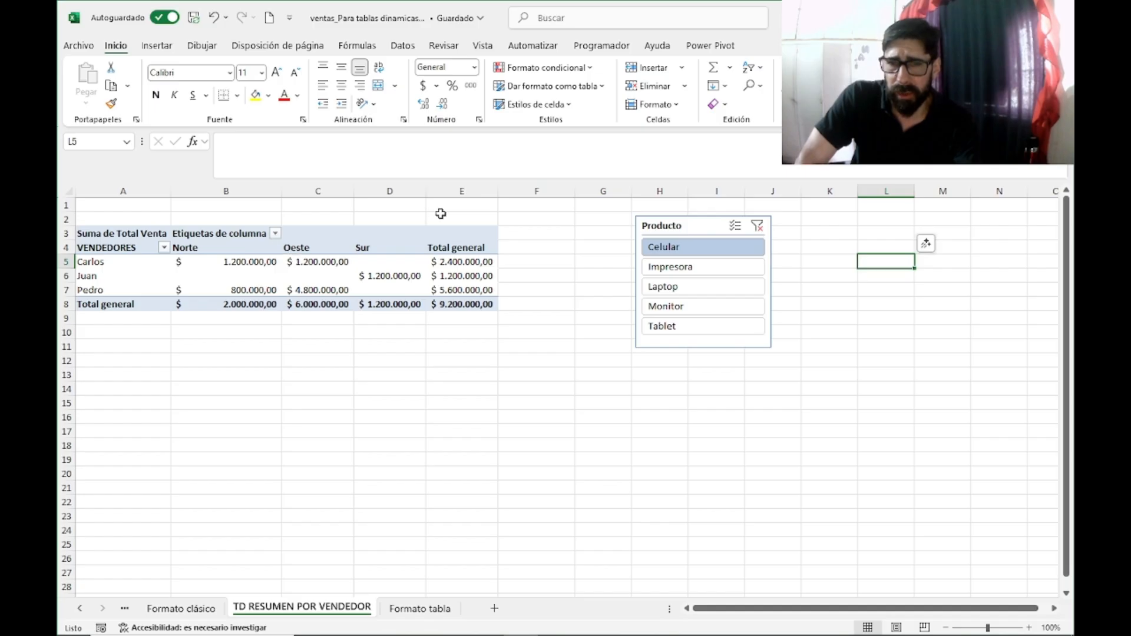
pyautogui.click(676, 269)
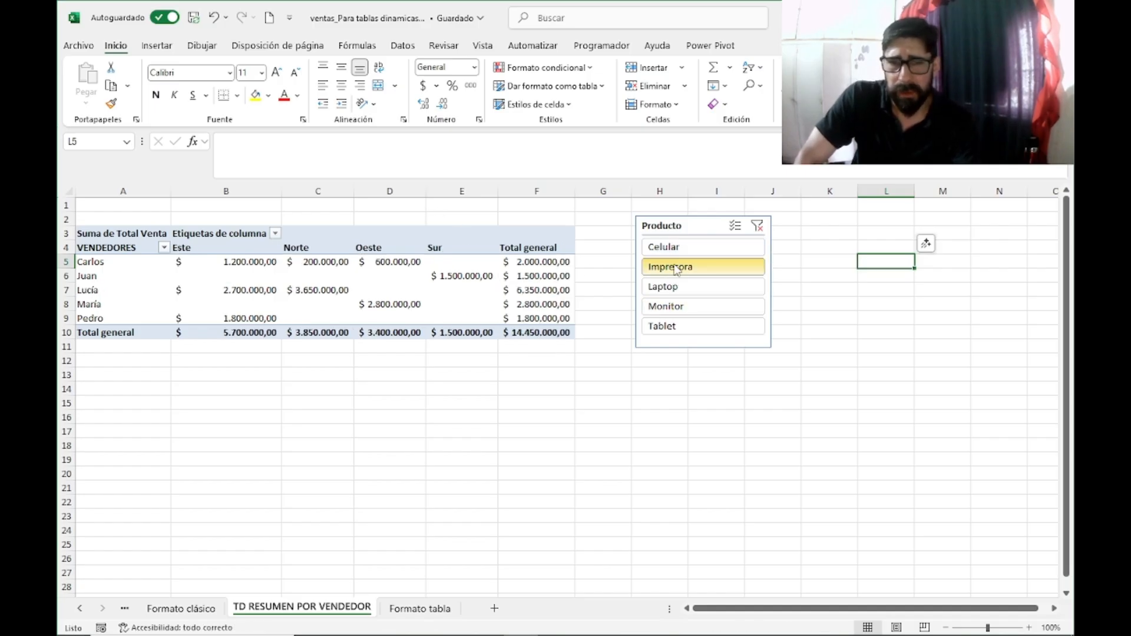
pyautogui.click(671, 287)
pyautogui.click(666, 307)
pyautogui.click(671, 325)
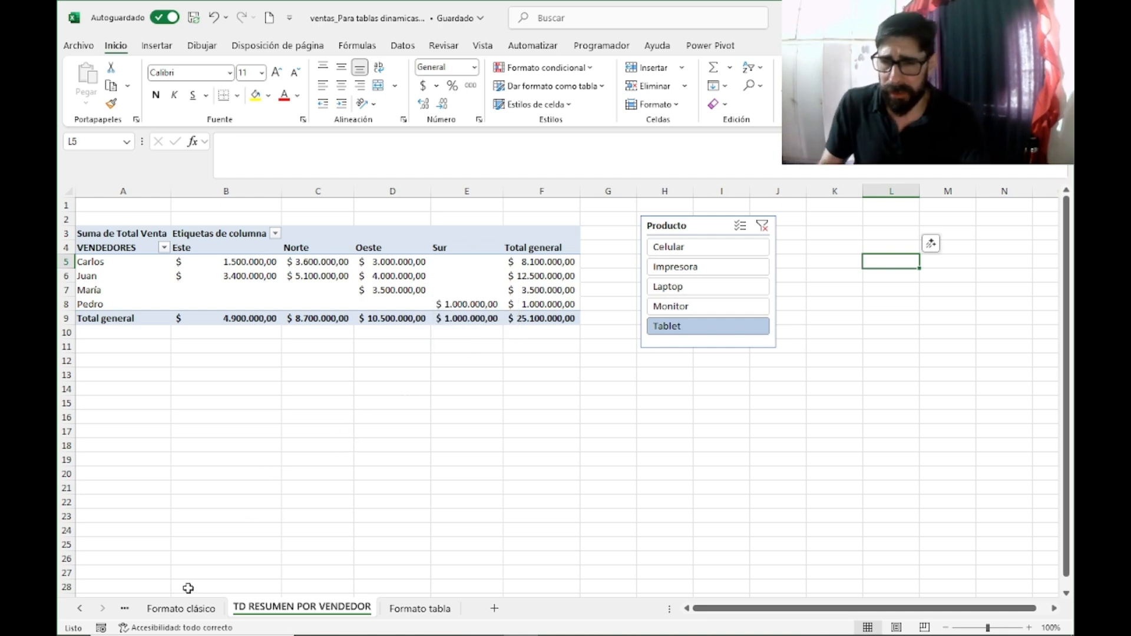
# Step: Copy the sales records in rows 28 to 32 of the Formato clásico sheet
pyautogui.click(180, 610)
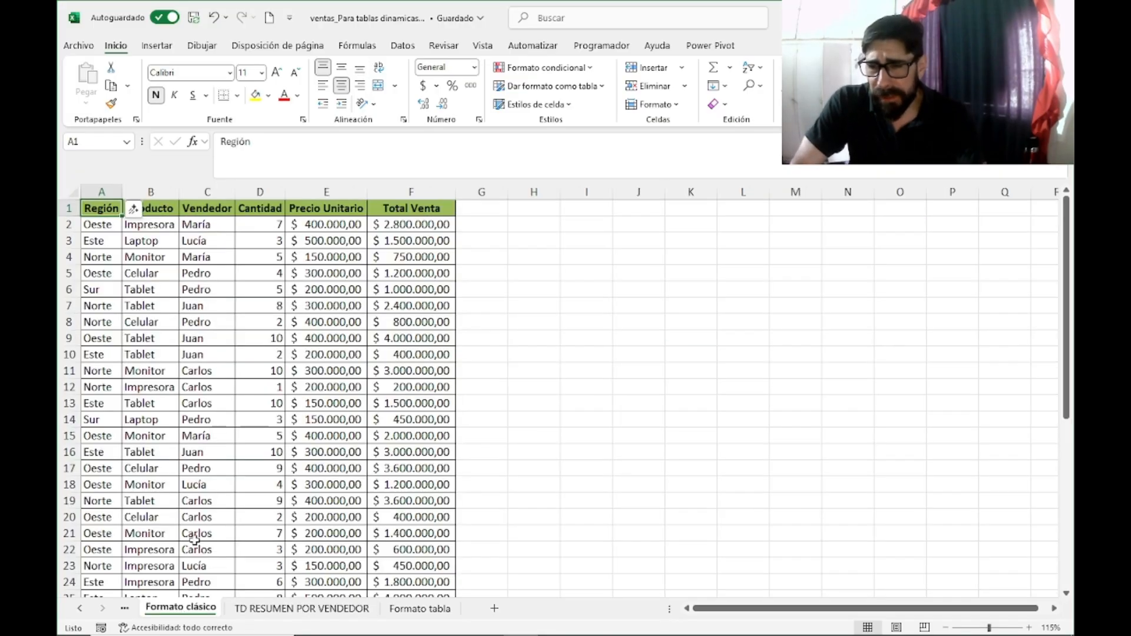
pyautogui.scroll(-3, 263, 379)
pyautogui.scroll(1, 264, 379)
pyautogui.scroll(-6, 297, 369)
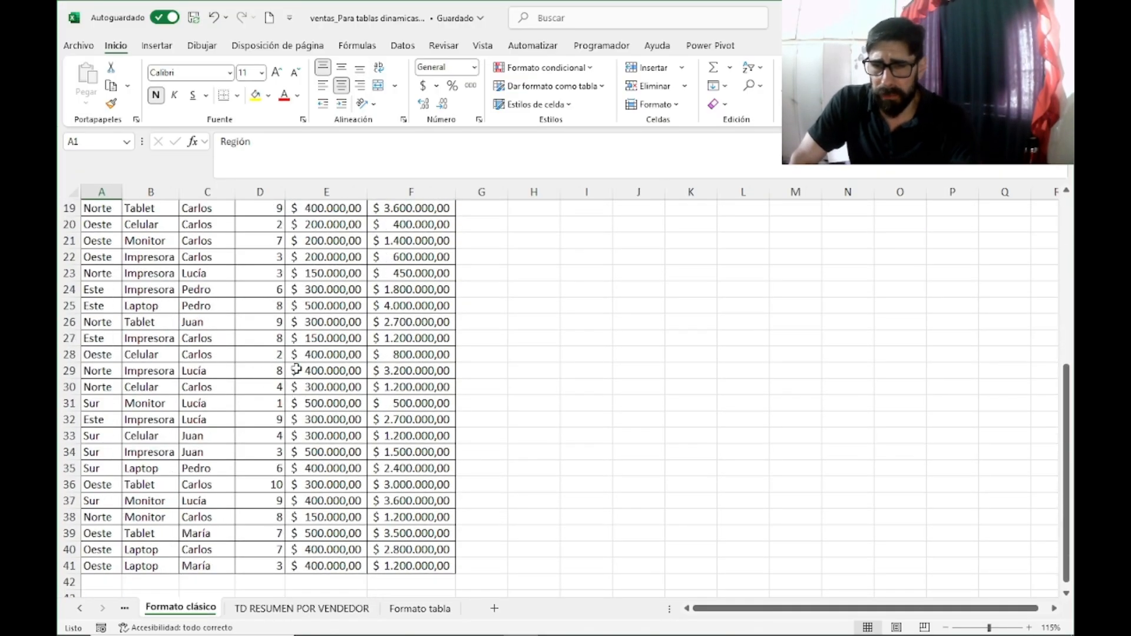
pyautogui.scroll(1, 118, 302)
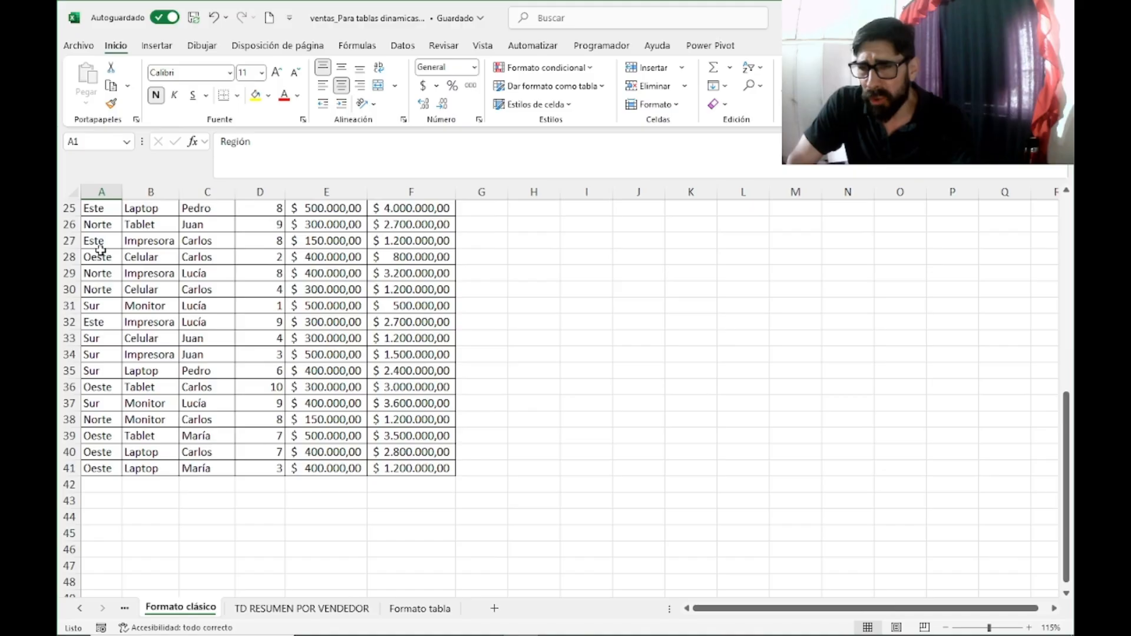
pyautogui.moveTo(101, 254); pyautogui.dragTo(451, 321)
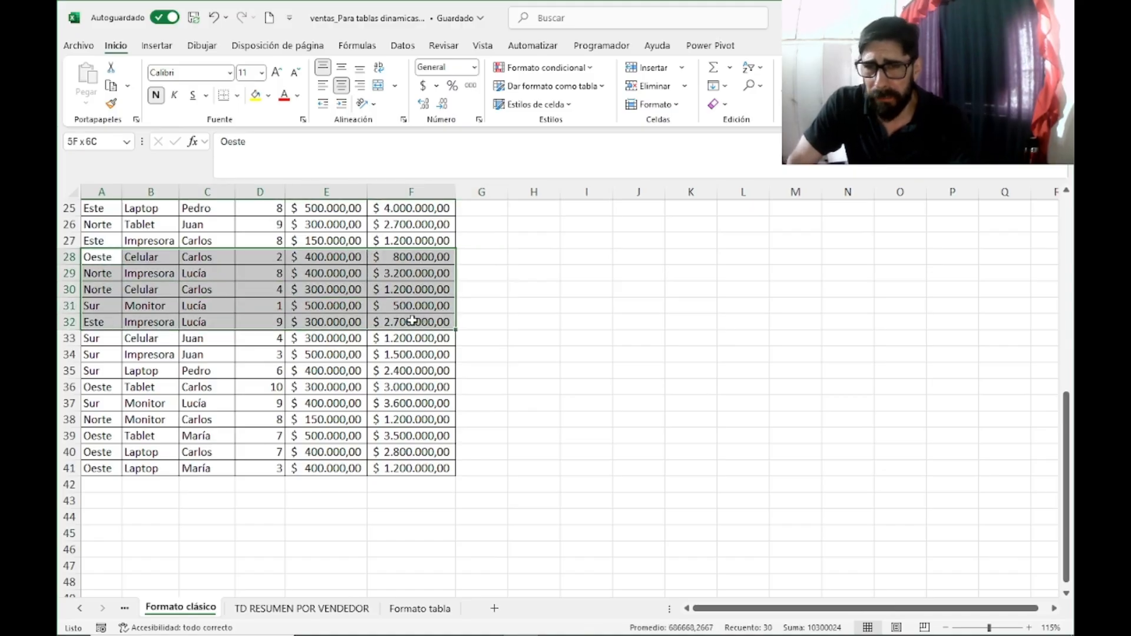
pyautogui.rightClick(345, 282)
pyautogui.click(389, 205)
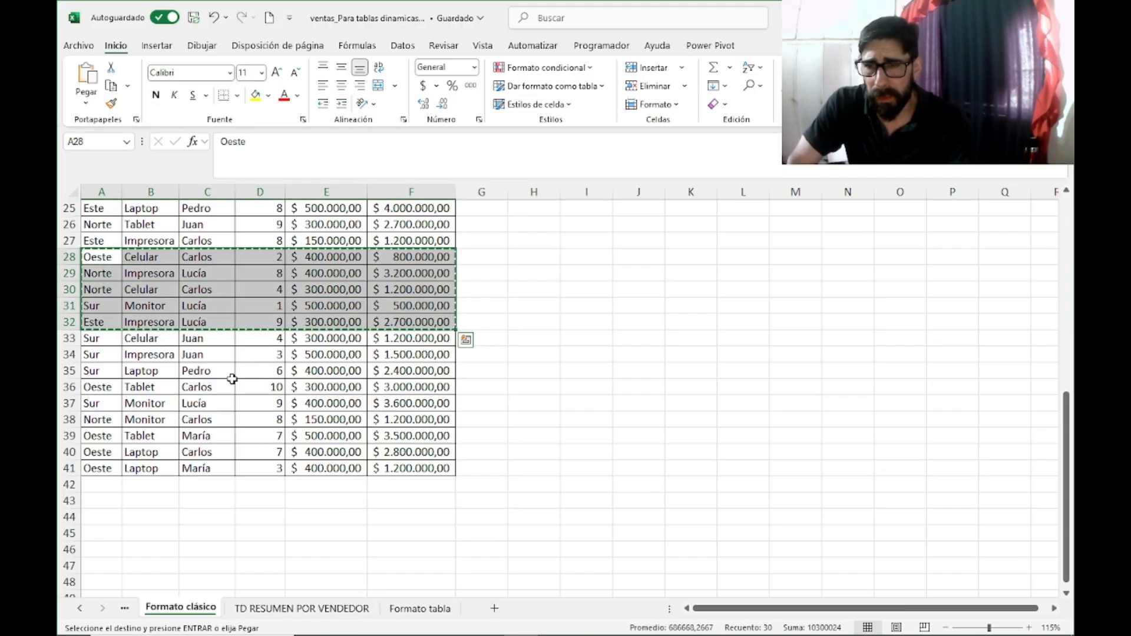
# Step: Paste the copied records directly below the last data row, starting at cell A42
pyautogui.rightClick(109, 486)
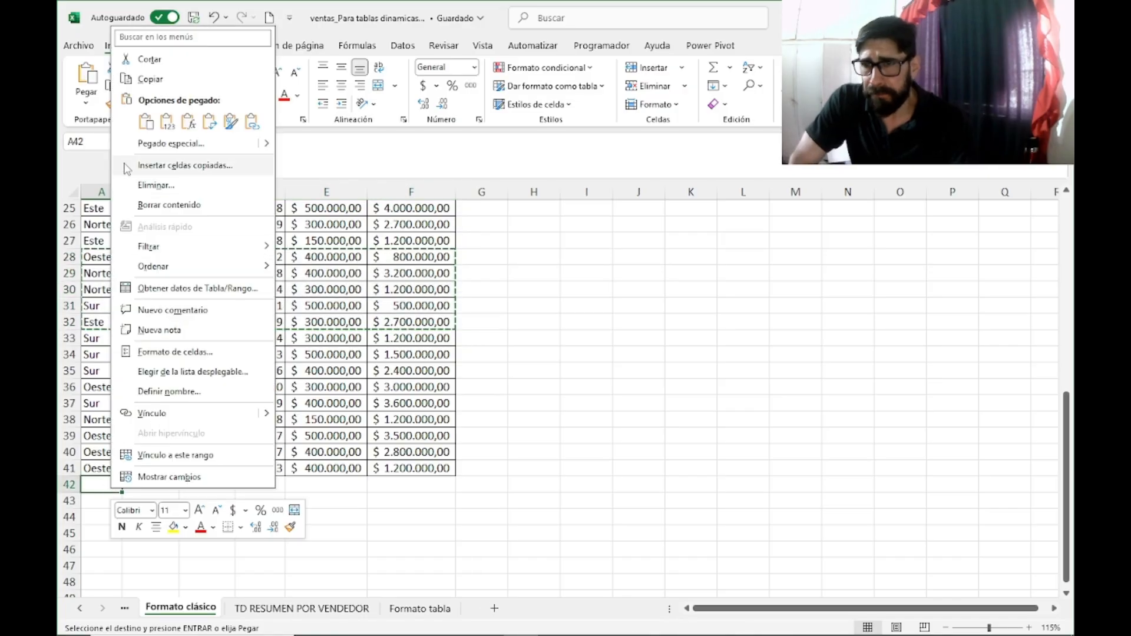
pyautogui.click(147, 122)
pyautogui.click(743, 404)
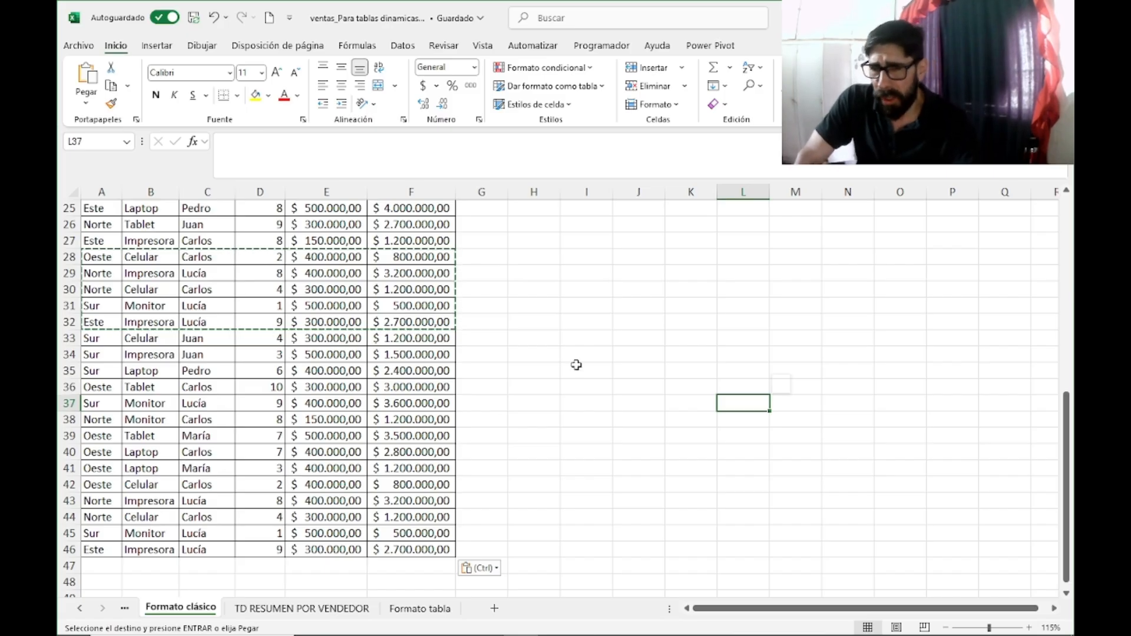
pyautogui.click(626, 352)
pyautogui.scroll(8, 626, 352)
pyautogui.click(626, 352)
pyautogui.scroll(-8, 342, 452)
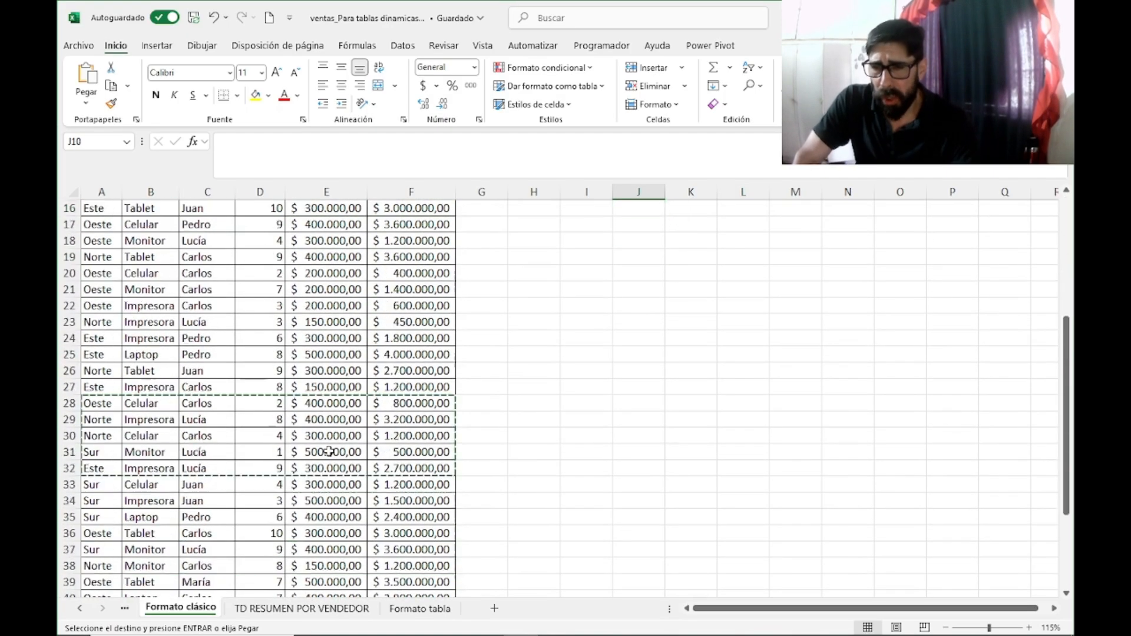
pyautogui.scroll(-1, 329, 451)
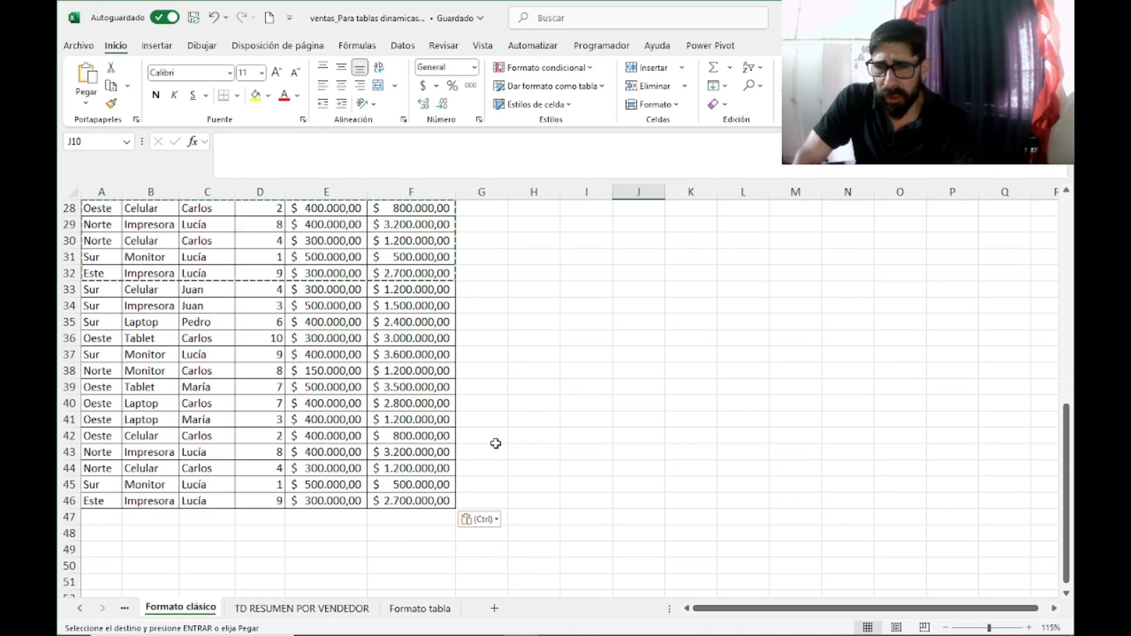
# Step: Refresh the pivot table on the TD RESUMEN POR ZONA sheet, repeating the update from several of its value cells
pyautogui.click(164, 611)
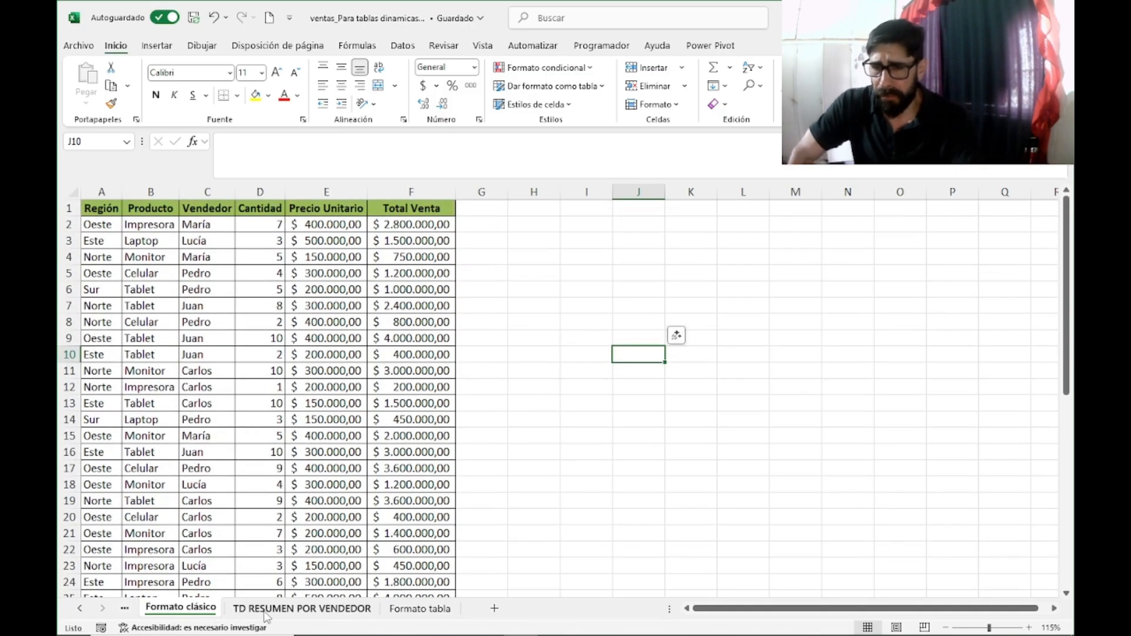
pyautogui.click(125, 607)
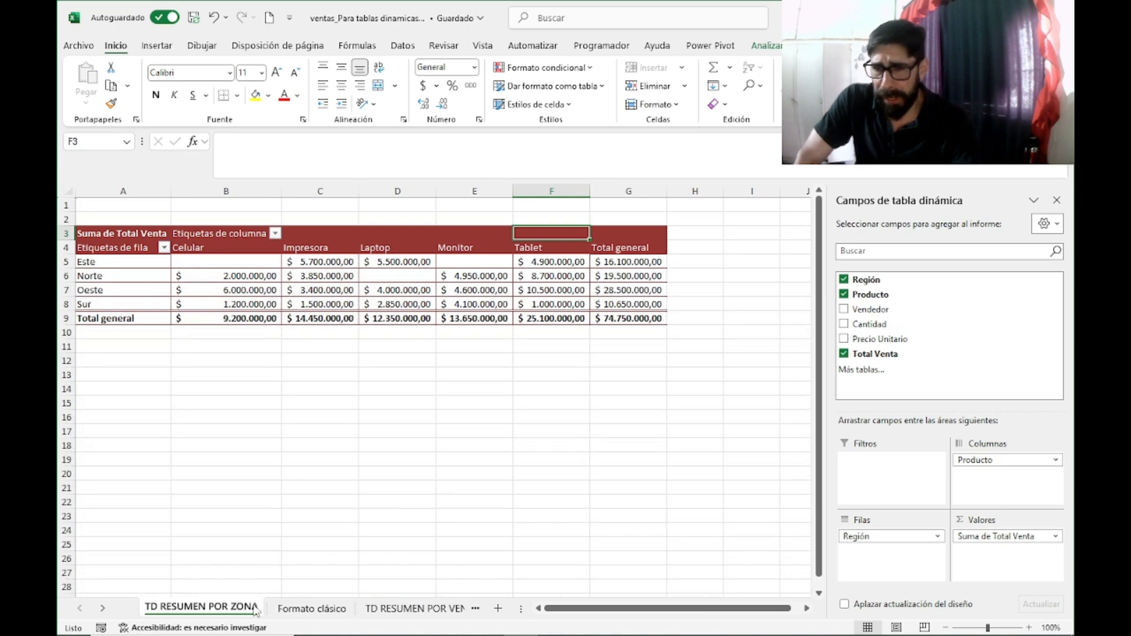
pyautogui.click(384, 373)
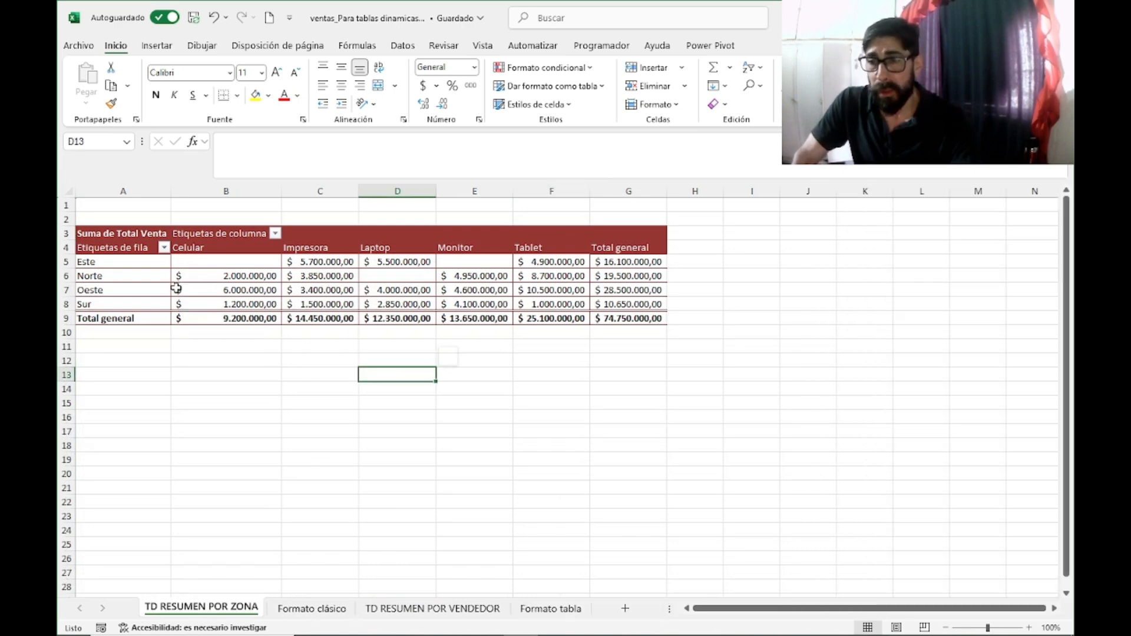
pyautogui.click(307, 609)
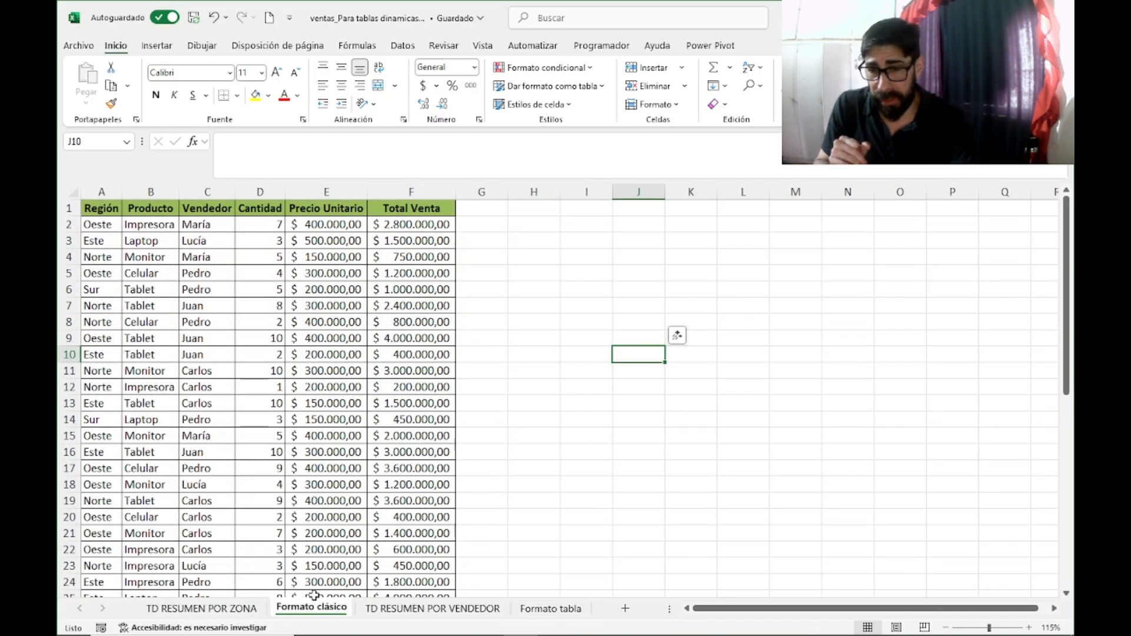
pyautogui.click(200, 608)
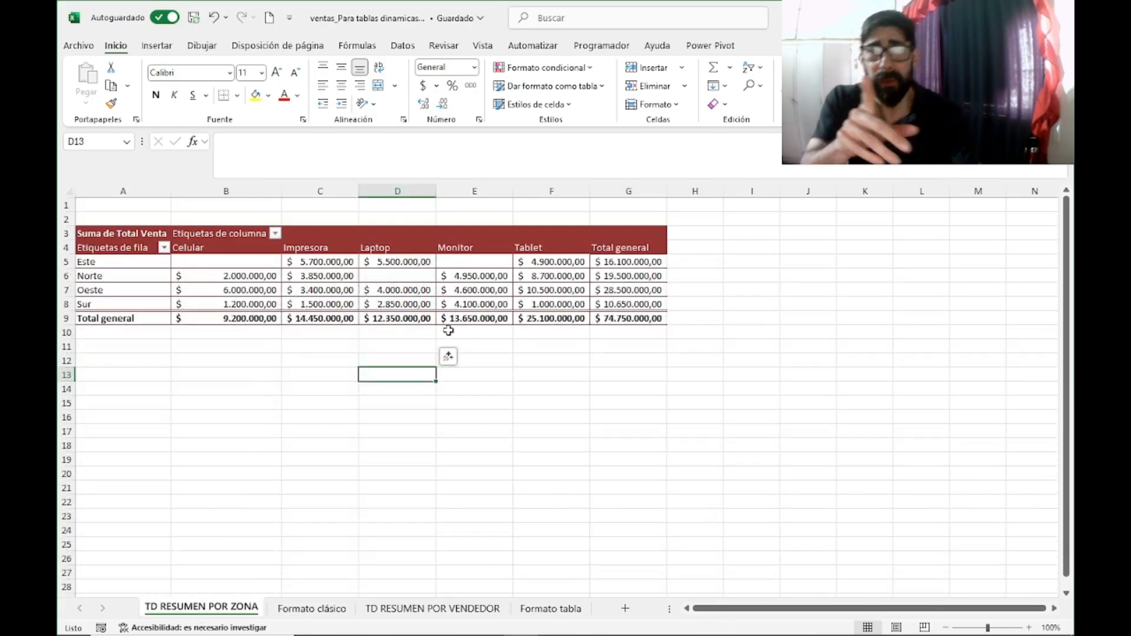
pyautogui.click(626, 323)
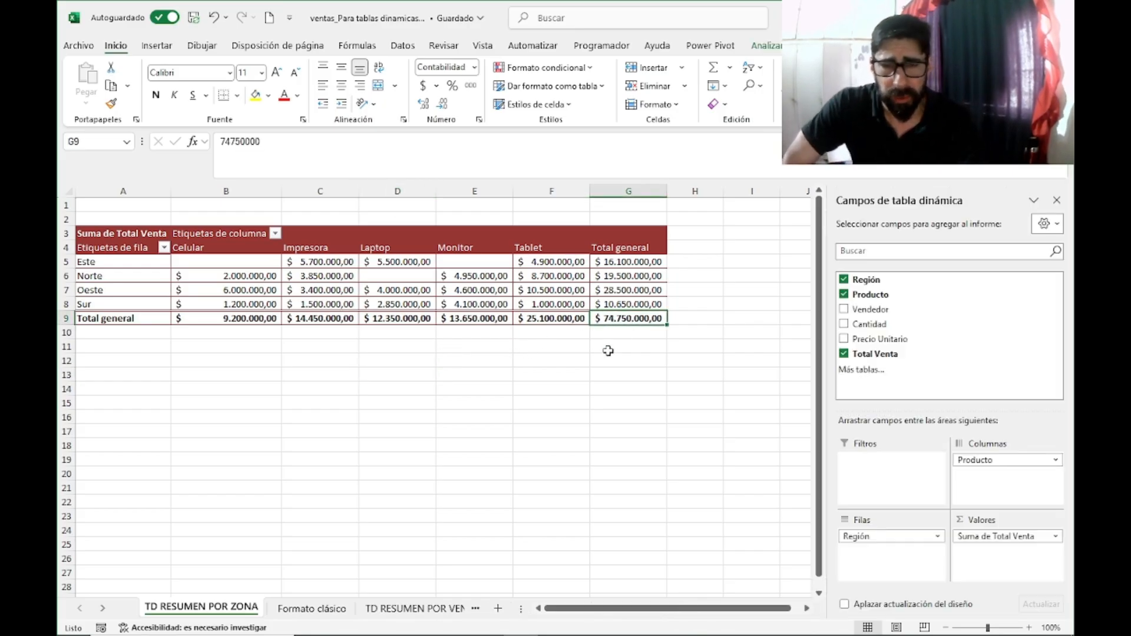
pyautogui.rightClick(372, 280)
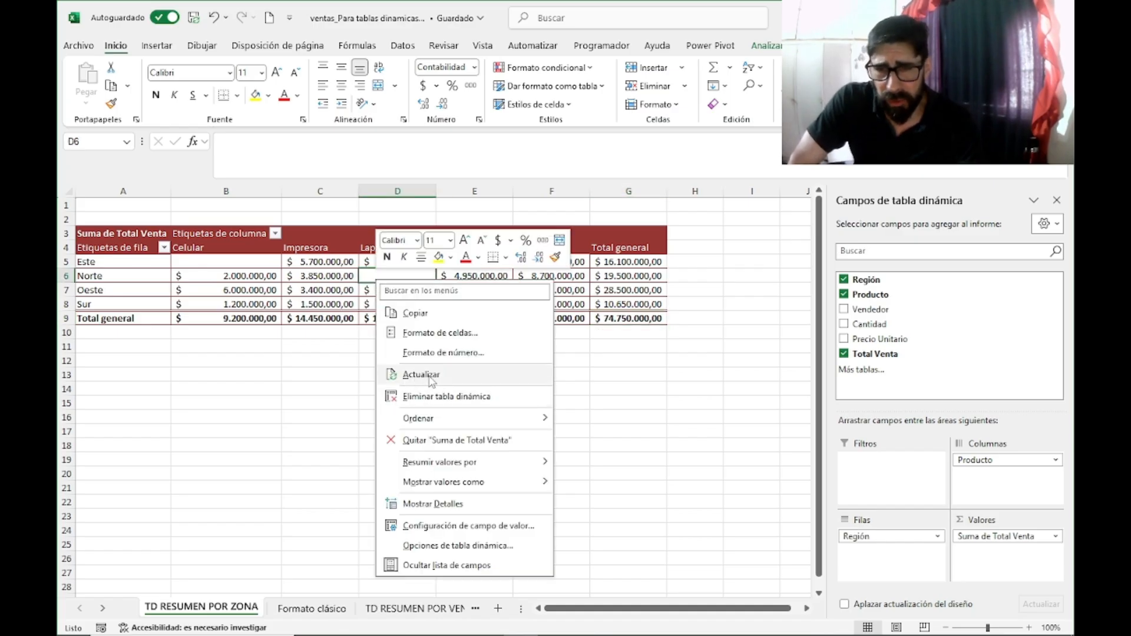
pyautogui.click(430, 379)
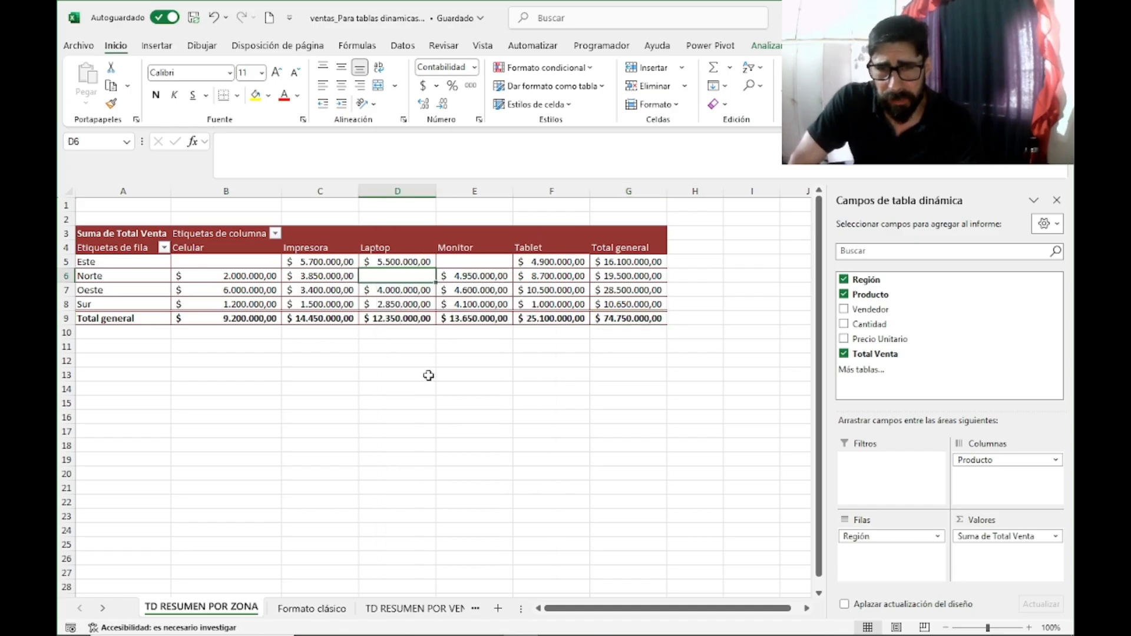
pyautogui.rightClick(467, 286)
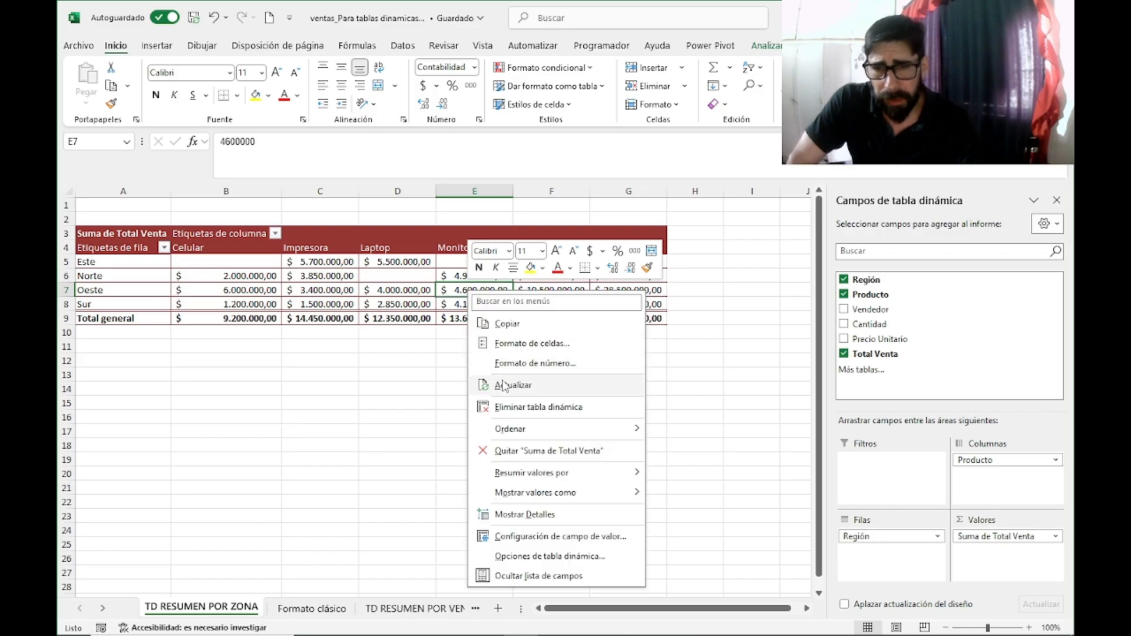
pyautogui.click(504, 386)
pyautogui.rightClick(572, 305)
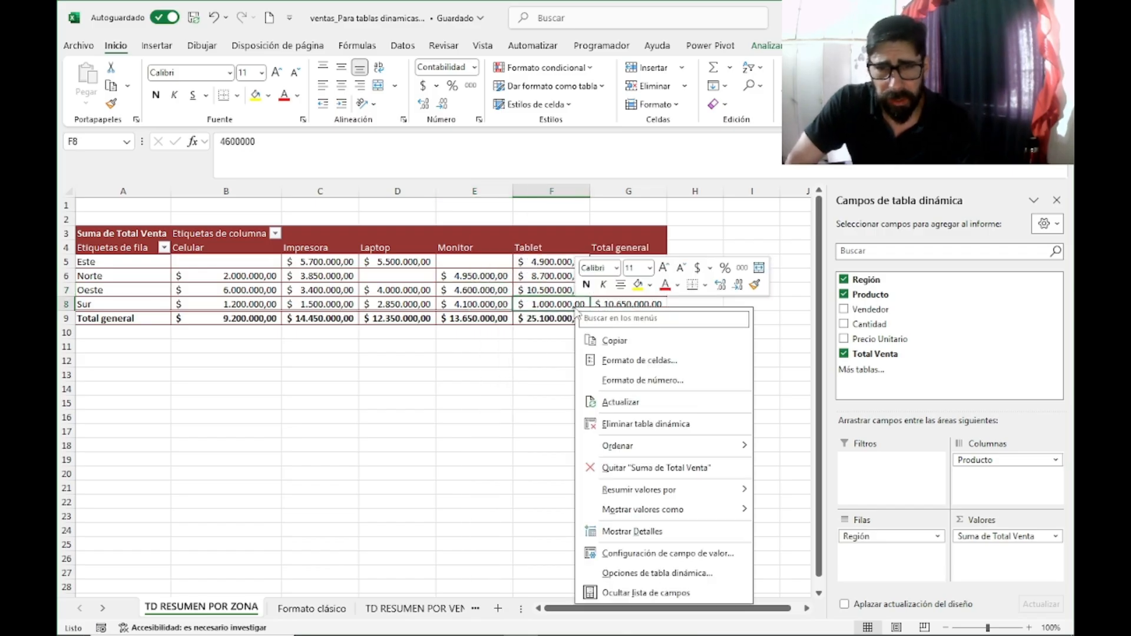
pyautogui.click(634, 401)
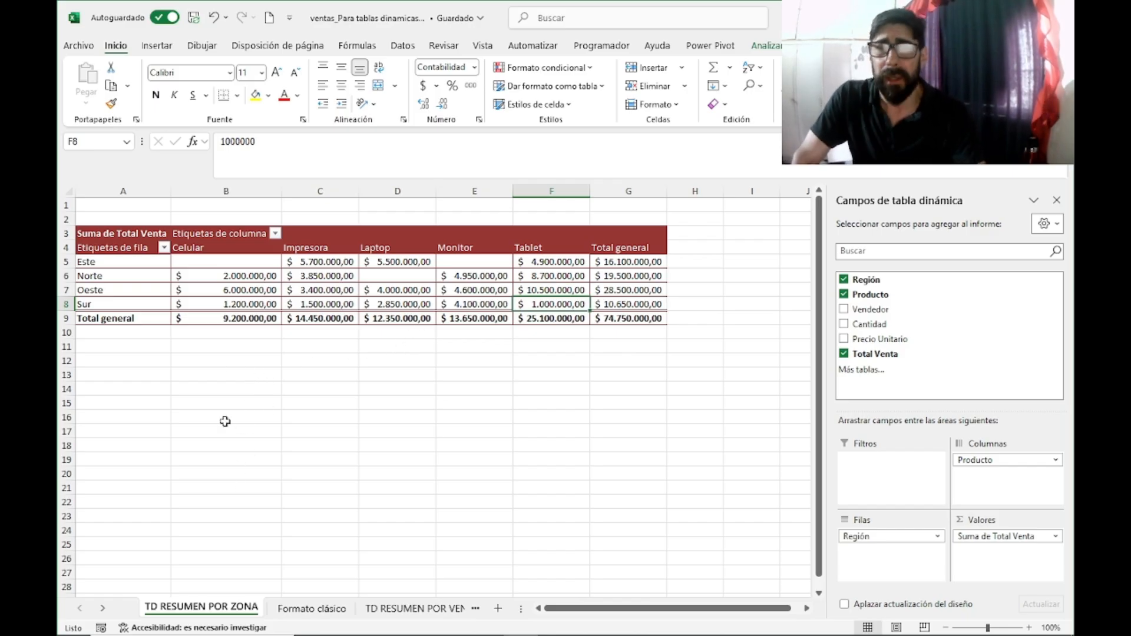
pyautogui.click(311, 609)
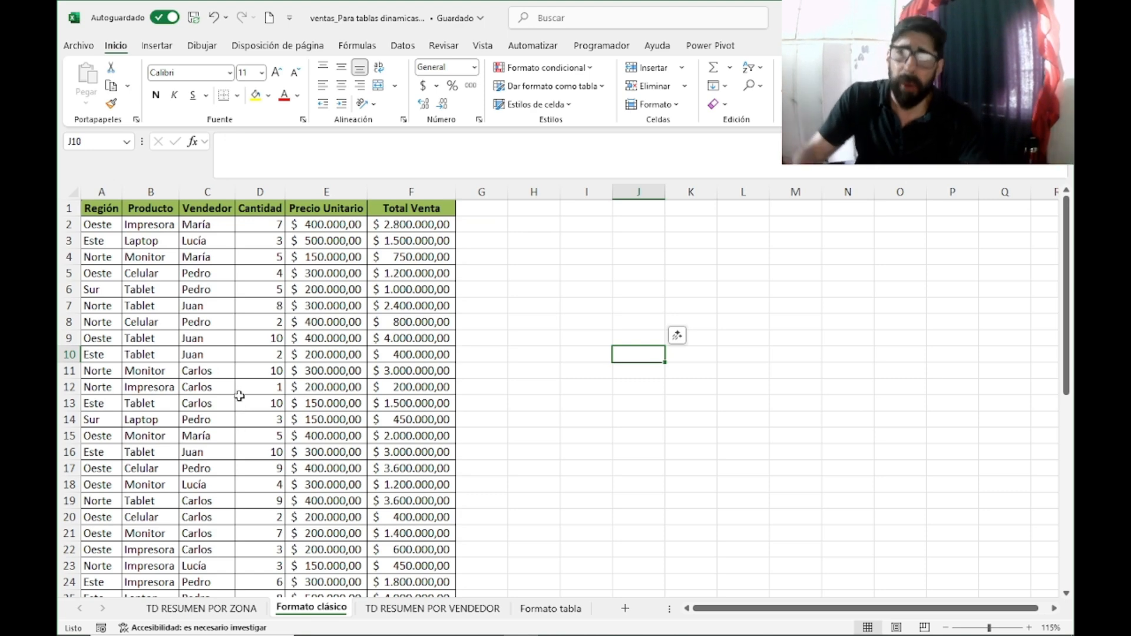
pyautogui.click(158, 47)
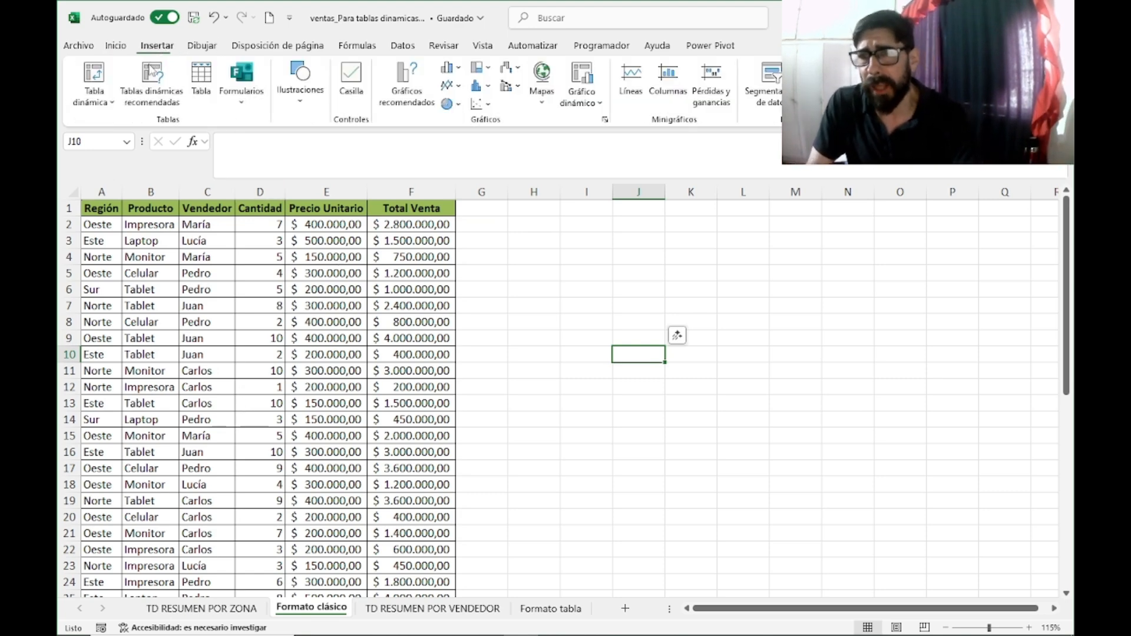
pyautogui.click(686, 272)
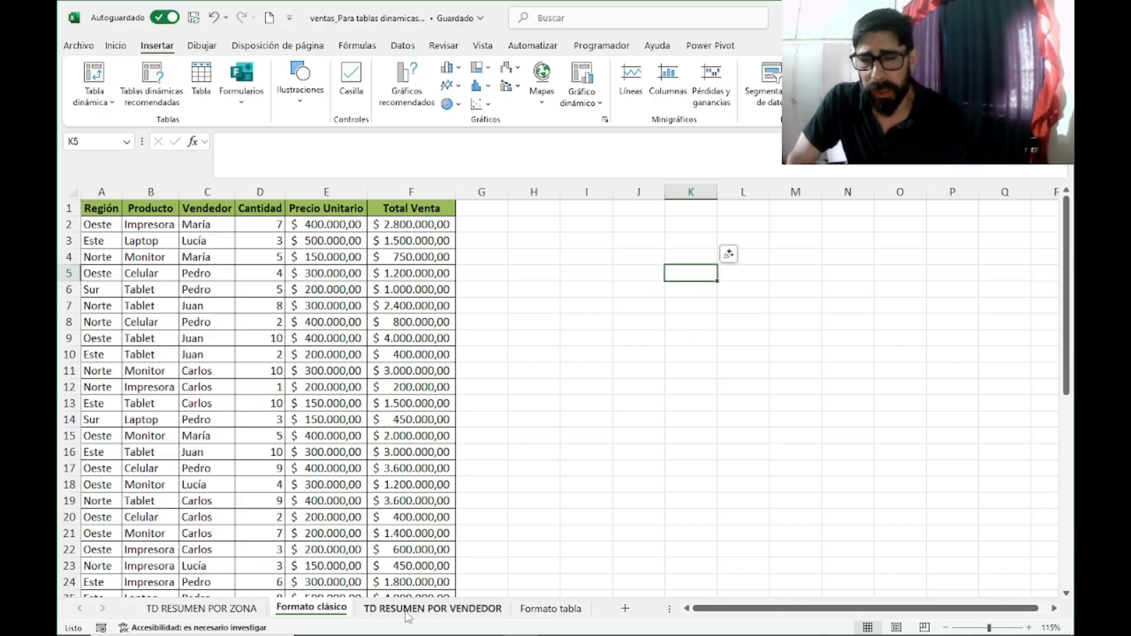
# Step: Copy the sales records in rows 30 to 35 of the Formato tabla sheet
pyautogui.click(550, 608)
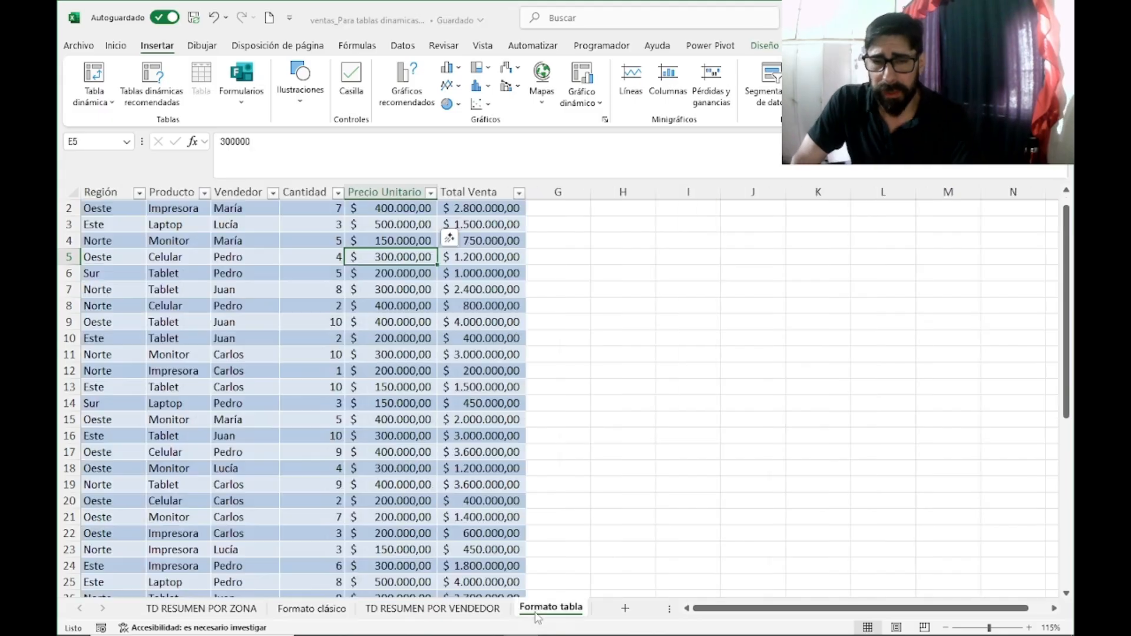
pyautogui.scroll(-6, 177, 401)
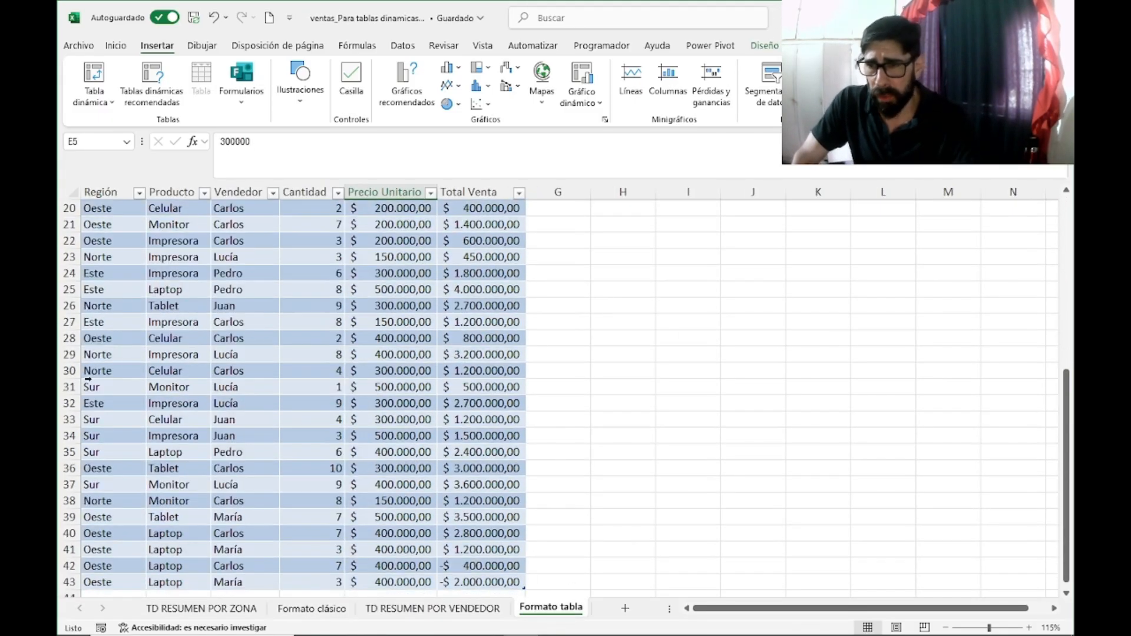
pyautogui.moveTo(115, 364); pyautogui.dragTo(471, 452)
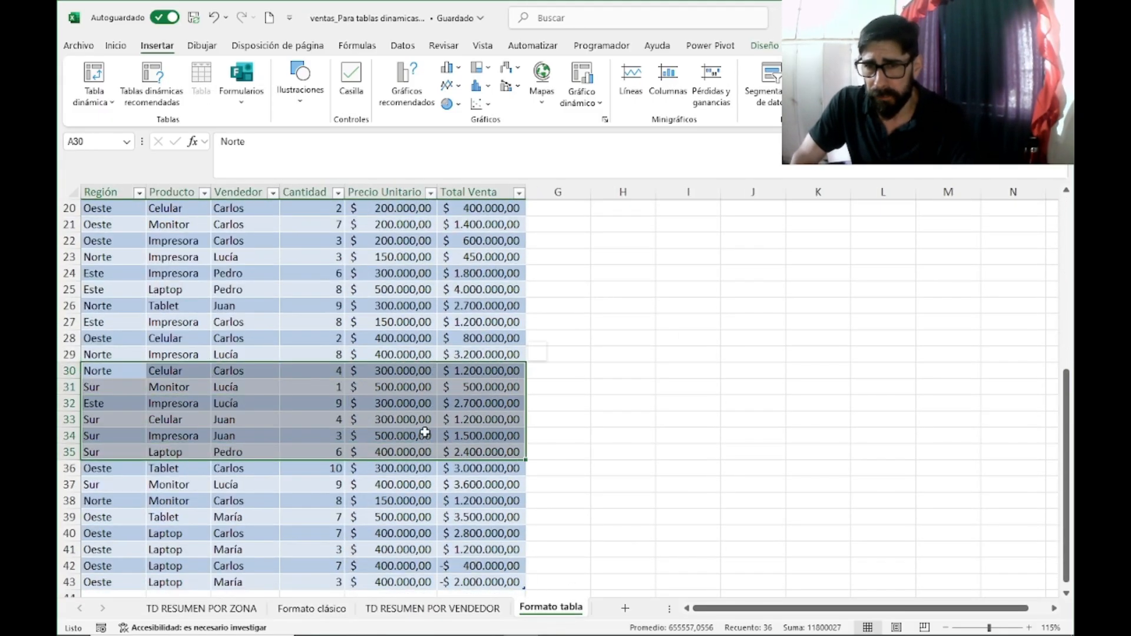
pyautogui.rightClick(352, 398)
pyautogui.click(390, 185)
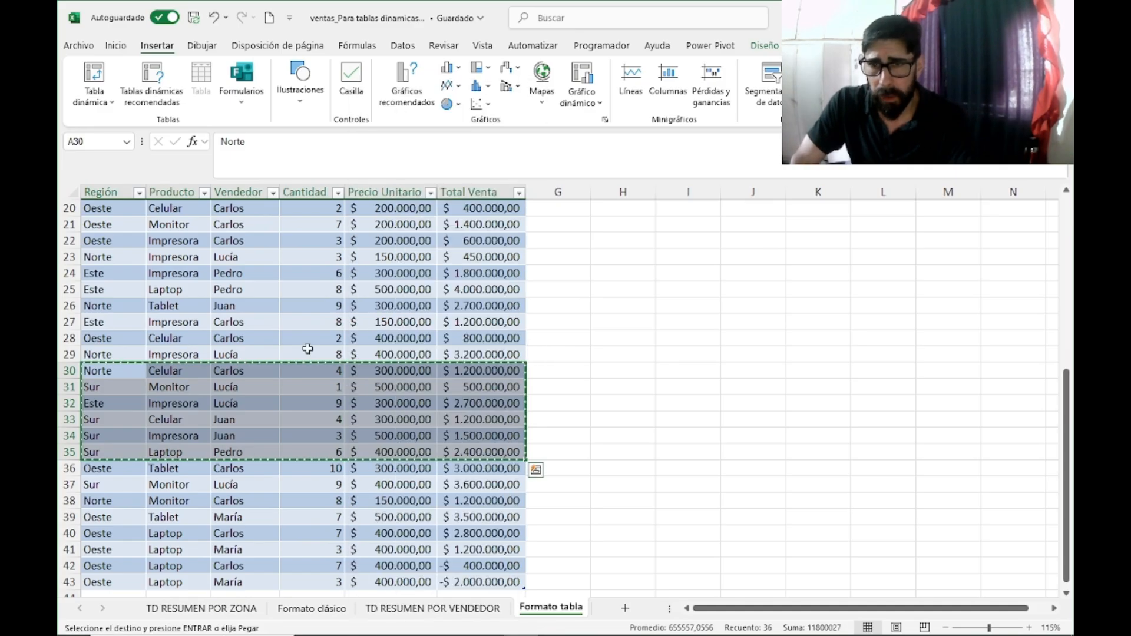
# Step: Paste the copied records as values directly below the Excel table's last row, starting at cell A44
pyautogui.scroll(-6, 288, 369)
pyautogui.rightClick(111, 305)
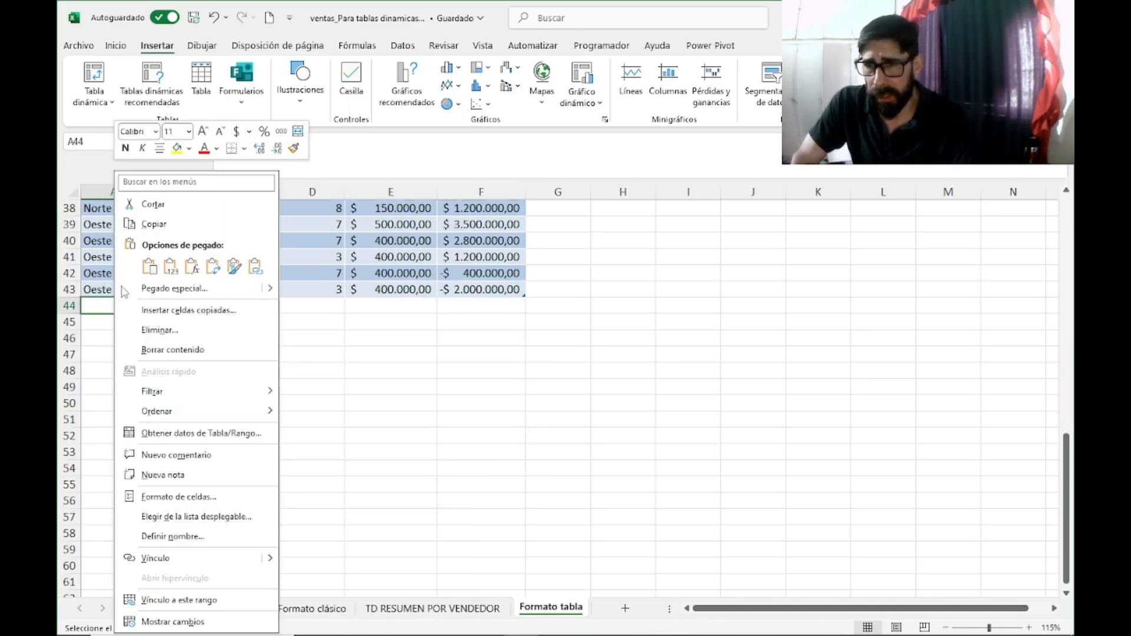
pyautogui.click(169, 268)
pyautogui.click(719, 318)
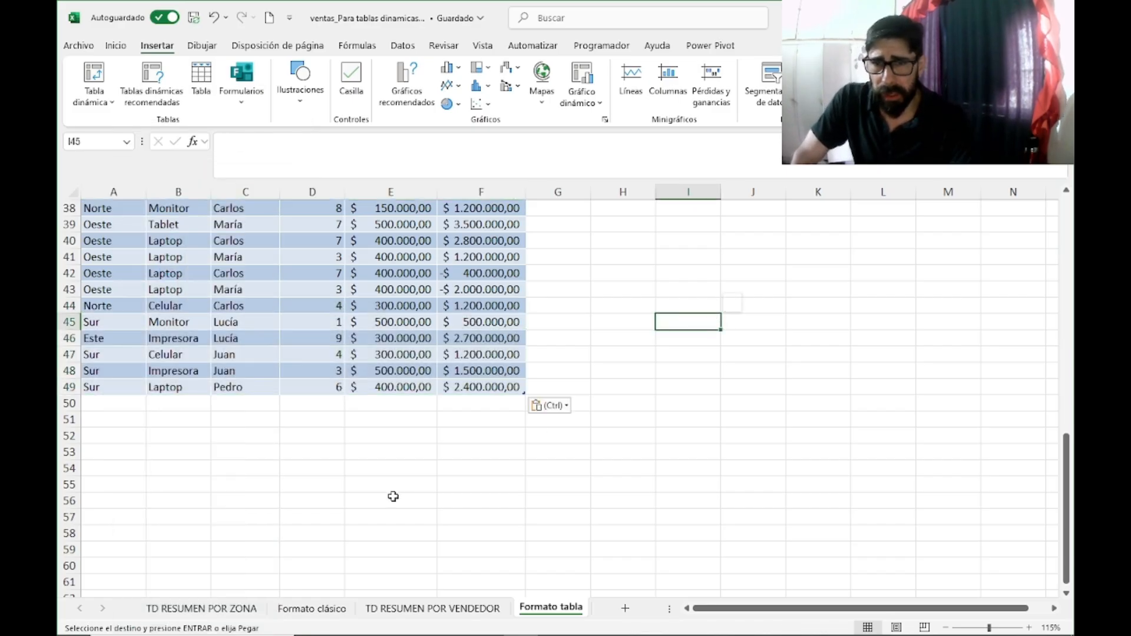
pyautogui.click(374, 530)
pyautogui.scroll(7, 357, 452)
pyautogui.scroll(4, 357, 451)
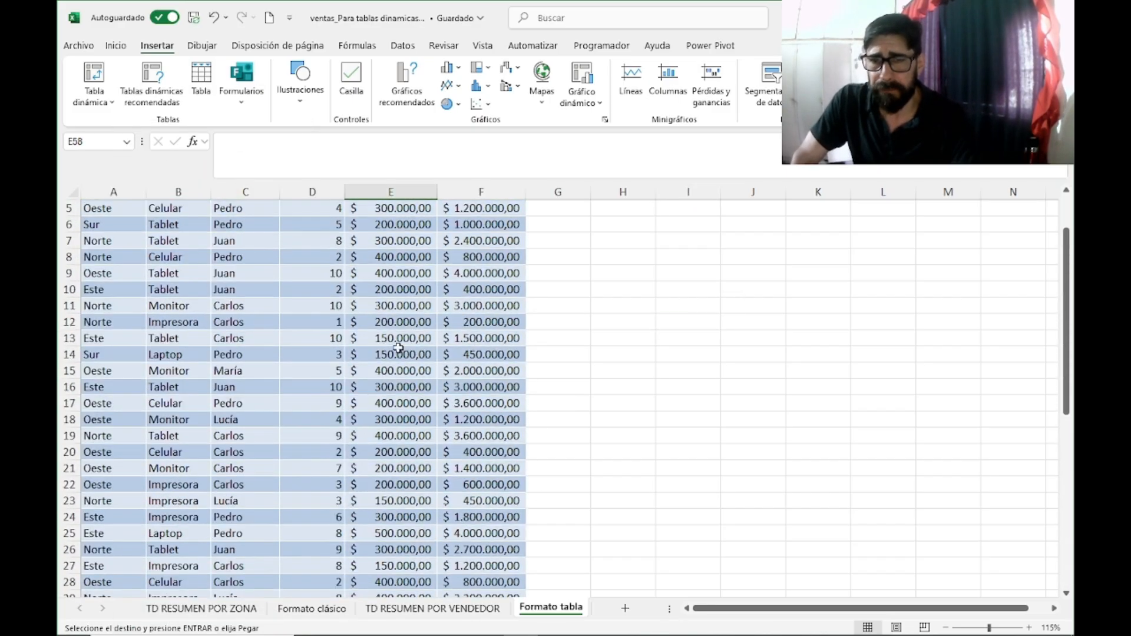
pyautogui.scroll(-14, 661, 245)
pyautogui.click(683, 293)
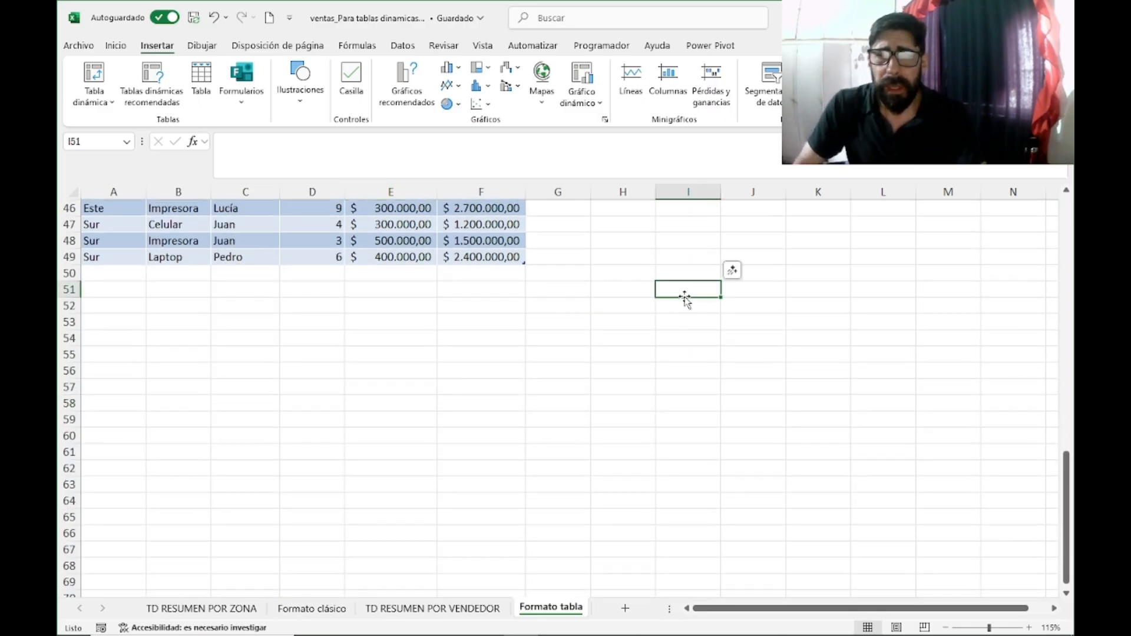
pyautogui.scroll(8, 685, 298)
pyautogui.scroll(6, 687, 301)
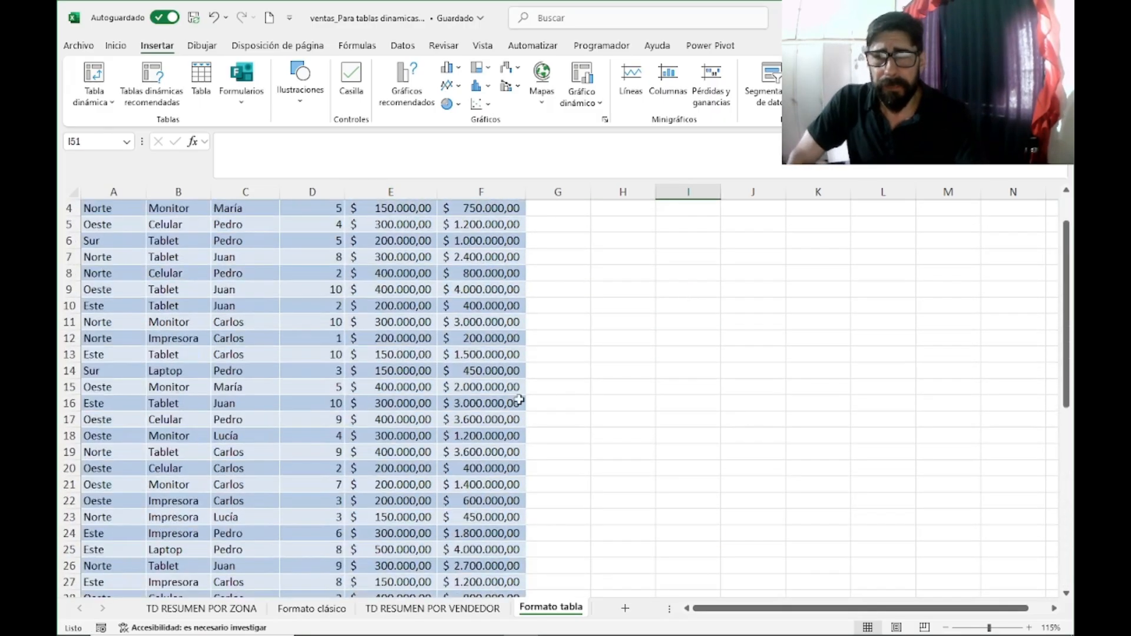
# Step: Clear the Producto slicer's filter on the TD RESUMEN POR VENDEDOR sheet and refresh its pivot table from a value cell
pyautogui.click(426, 611)
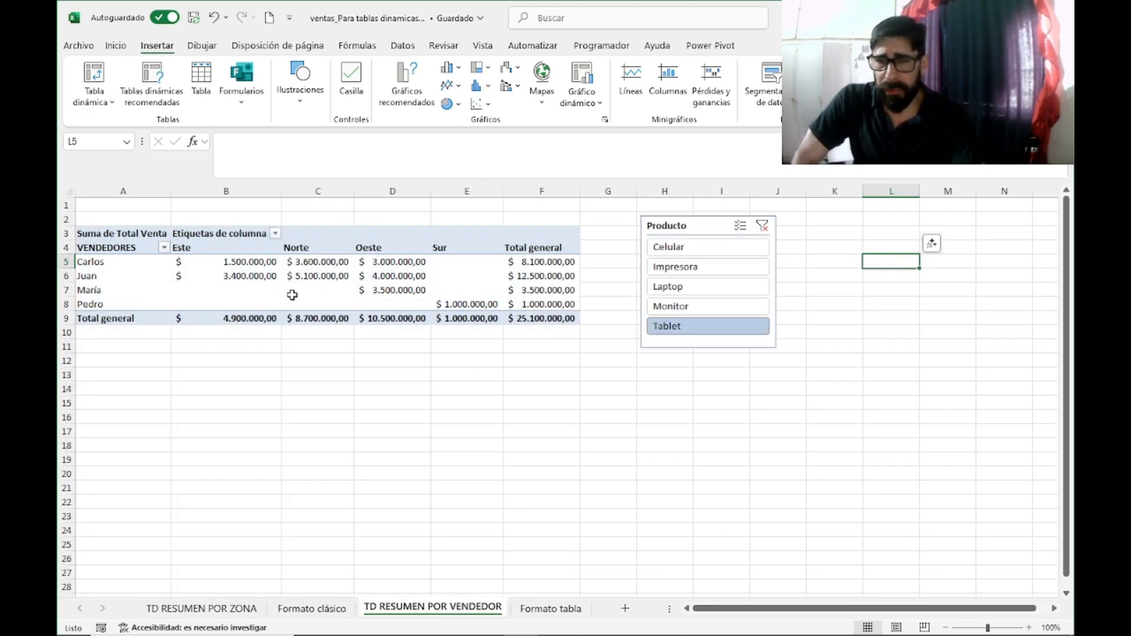
pyautogui.click(762, 226)
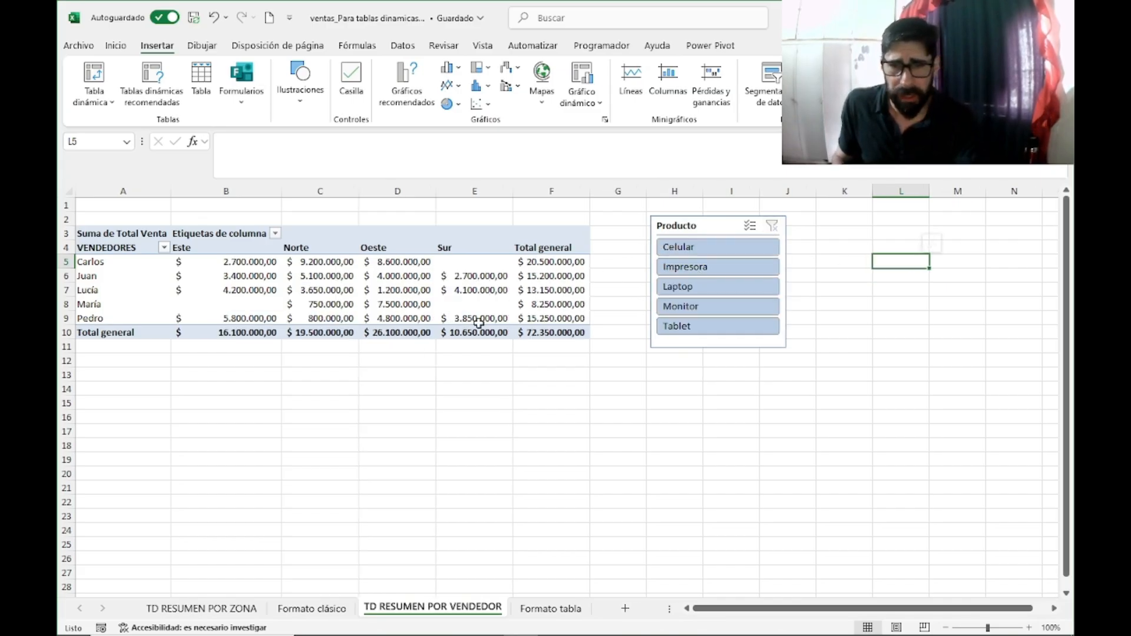
pyautogui.rightClick(395, 279)
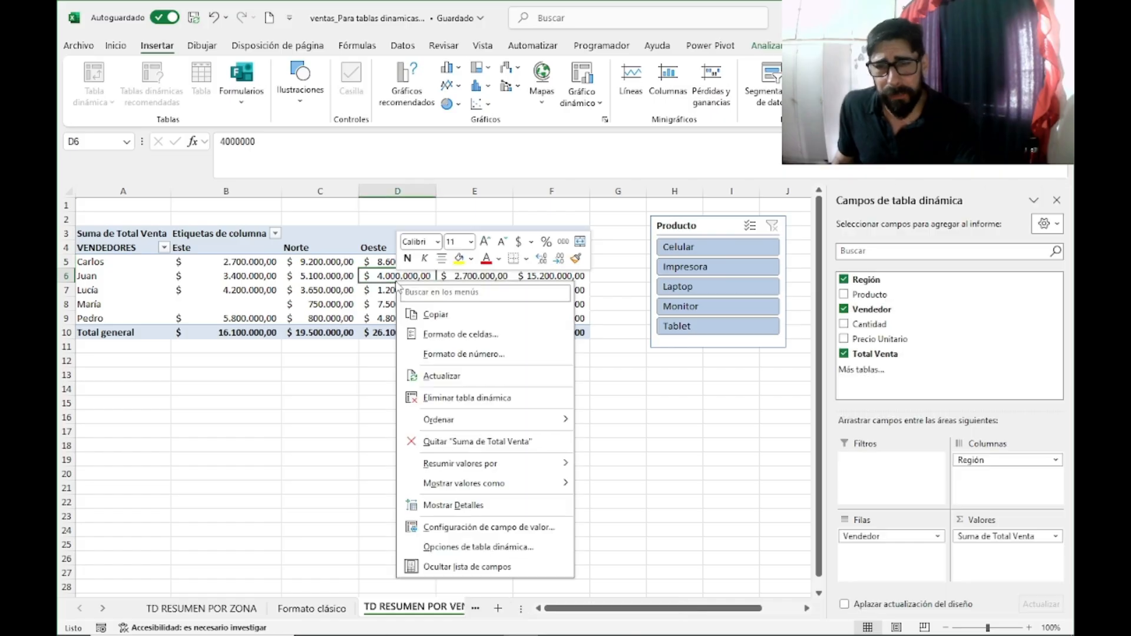
pyautogui.click(437, 377)
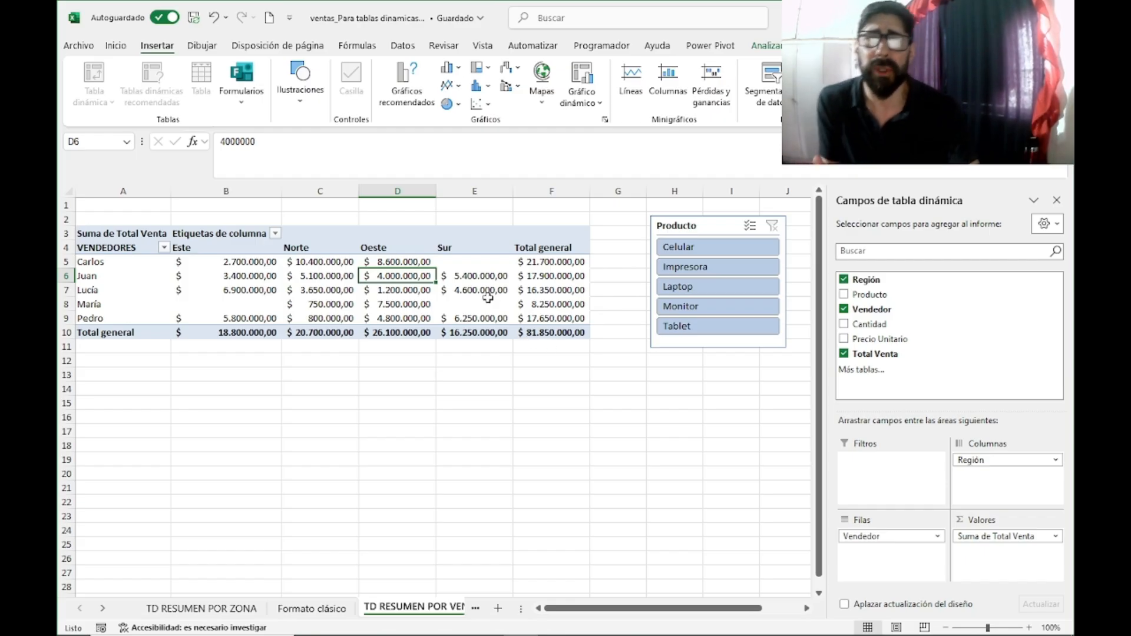
pyautogui.moveTo(488, 298)
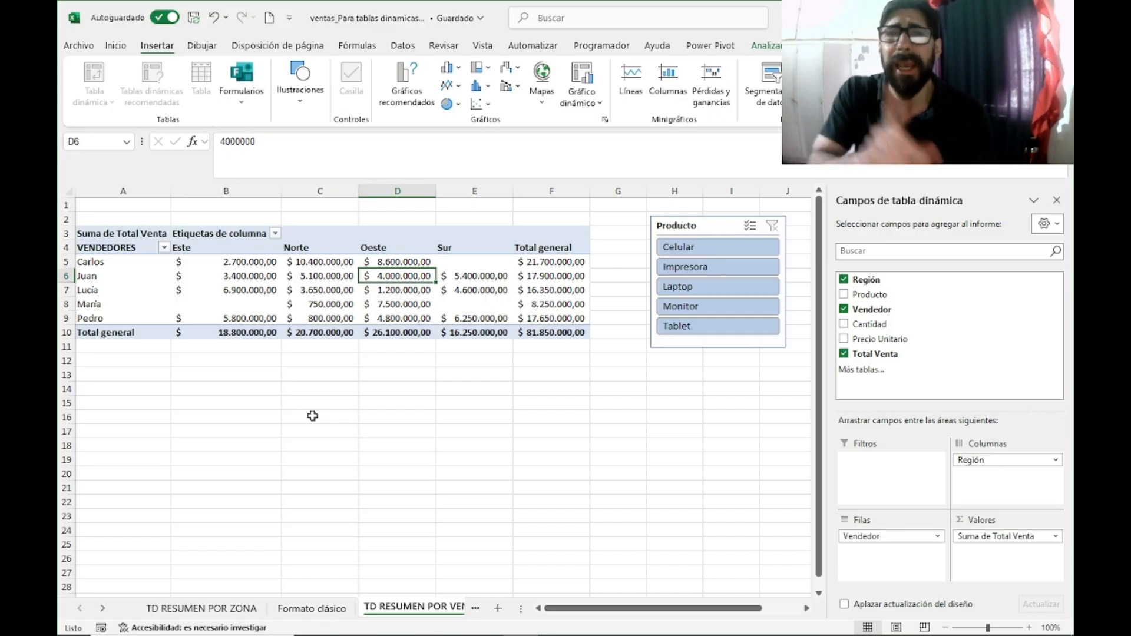
# Step: Review the source data on the Formato clásico sheet, the seller pivot table, and the Excel table on the Formato tabla sheet
pyautogui.click(312, 609)
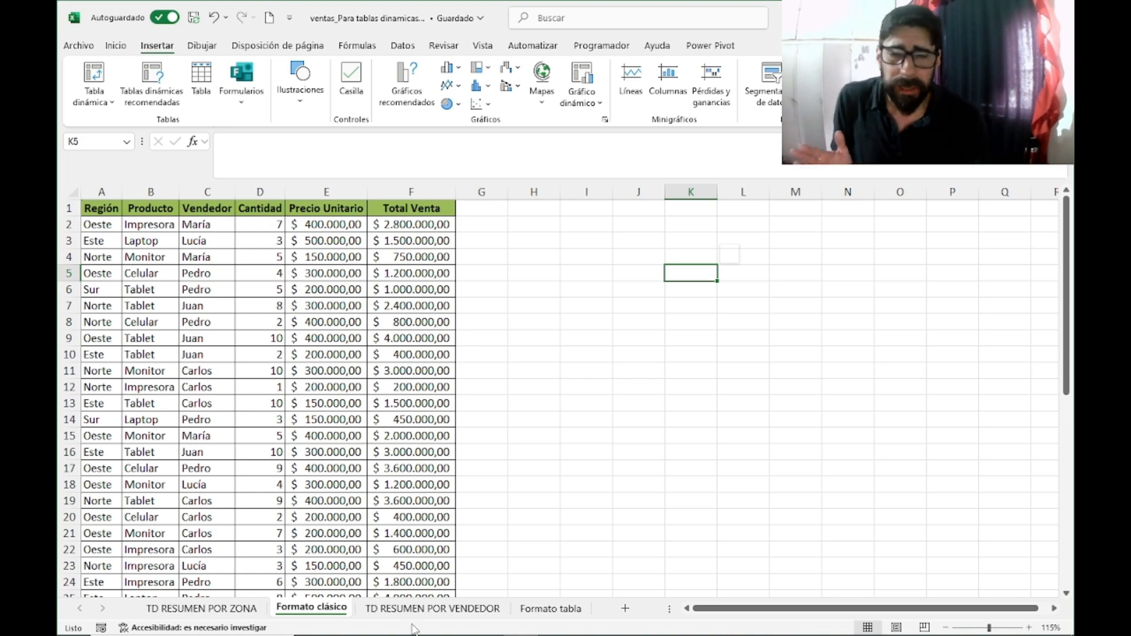
pyautogui.click(419, 608)
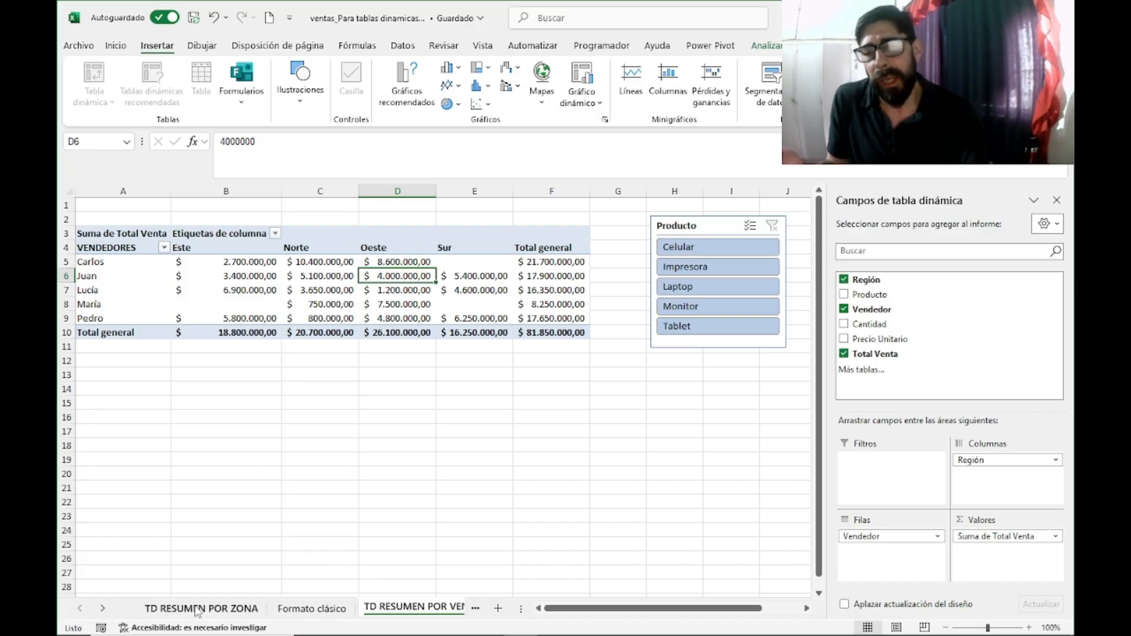
pyautogui.click(475, 607)
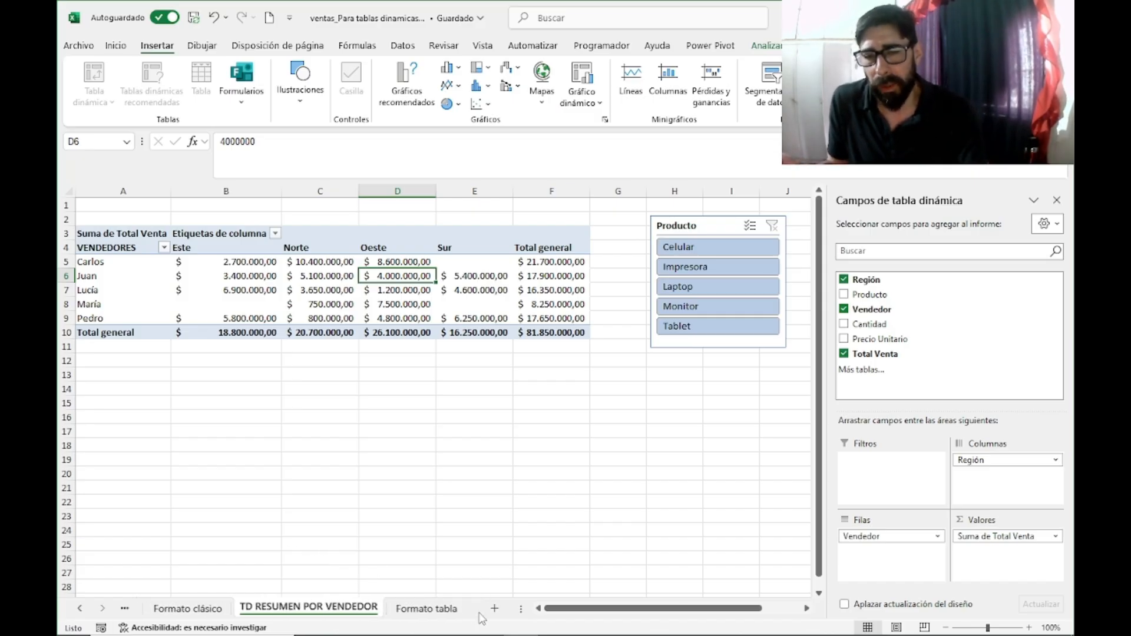
pyautogui.click(428, 613)
pyautogui.scroll(1, 341, 356)
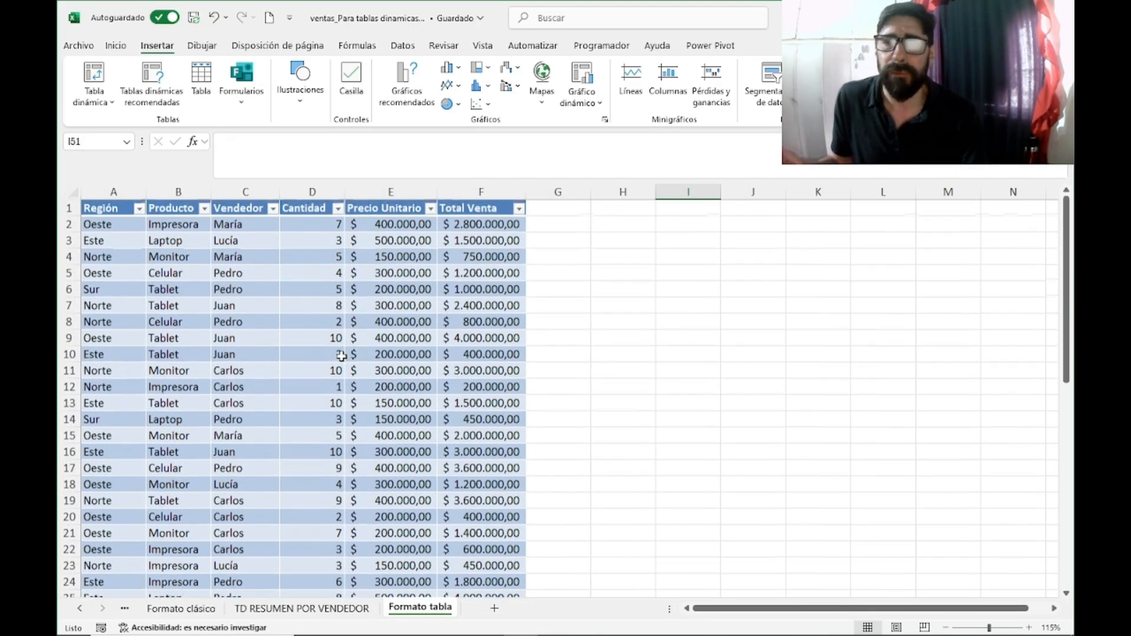
pyautogui.click(341, 356)
pyautogui.click(411, 302)
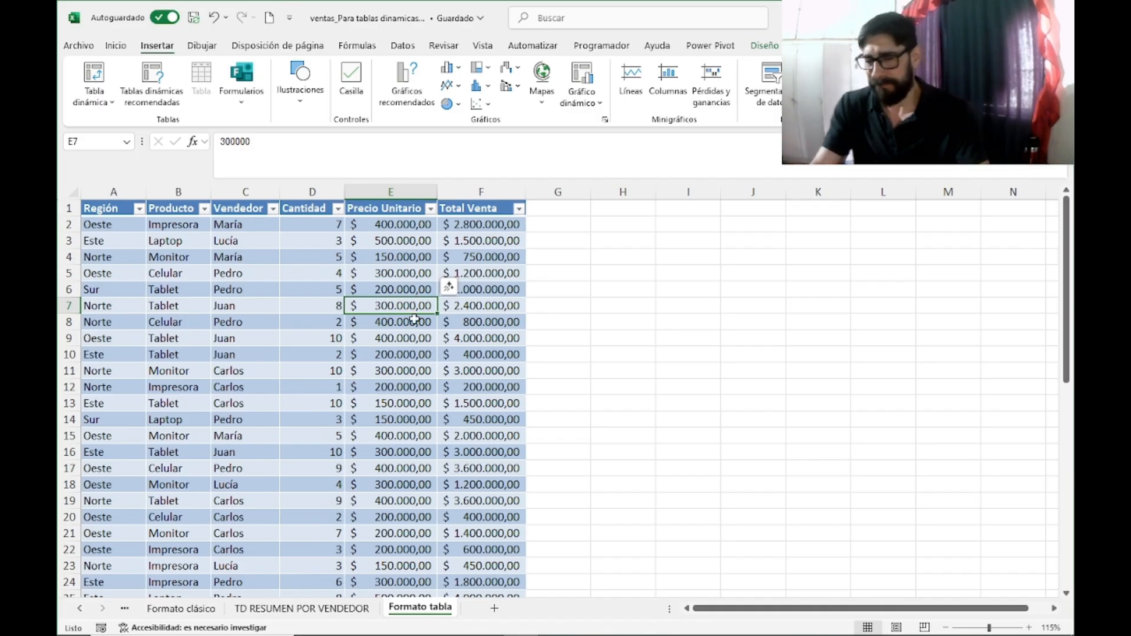
pyautogui.click(618, 352)
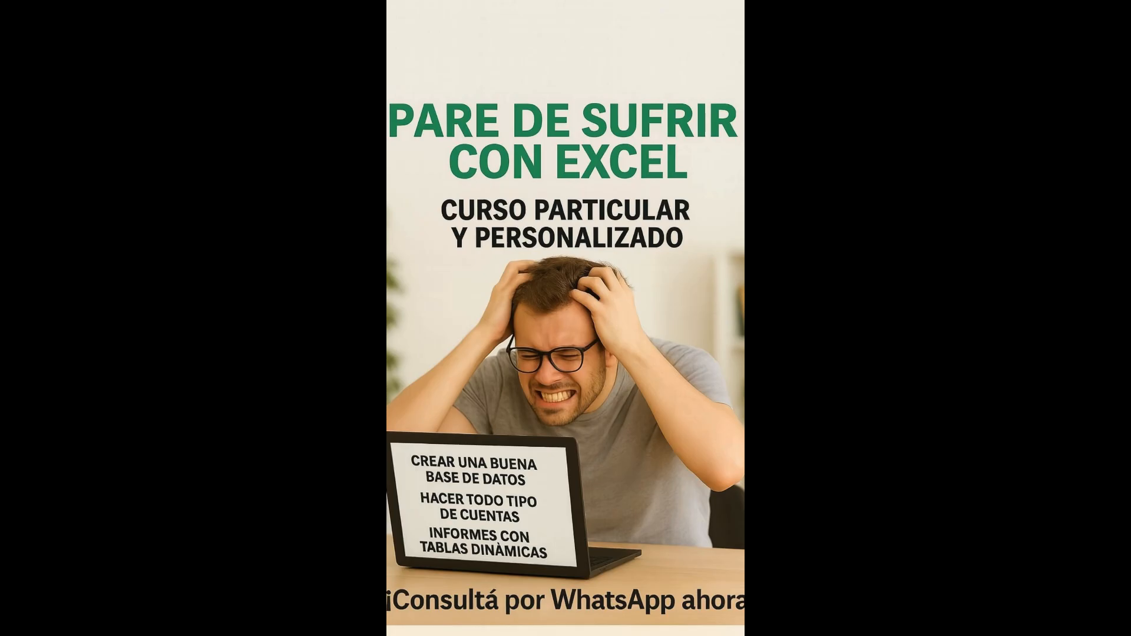